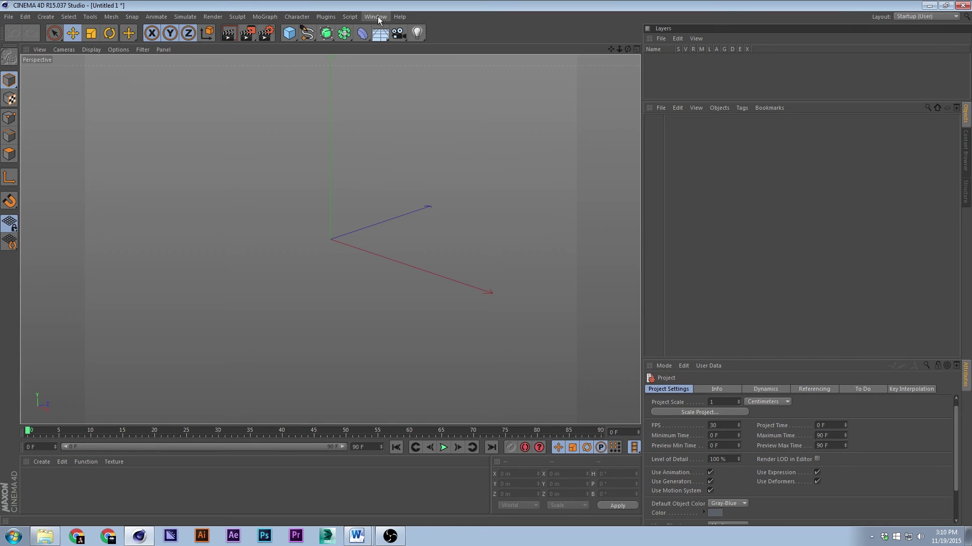
Browse the window options and the list of all commands and shortcuts, then close it
click(378, 16)
mouse_move(381, 30)
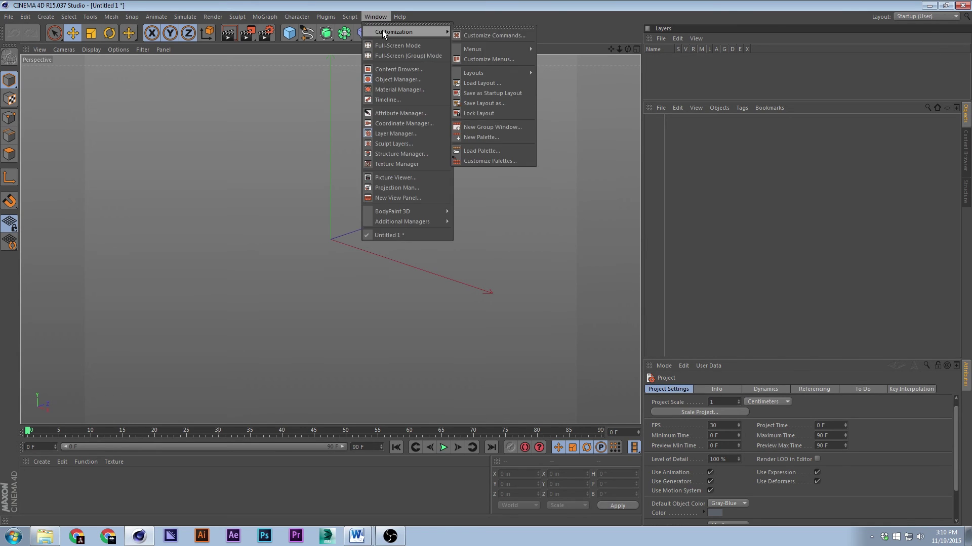
click(484, 36)
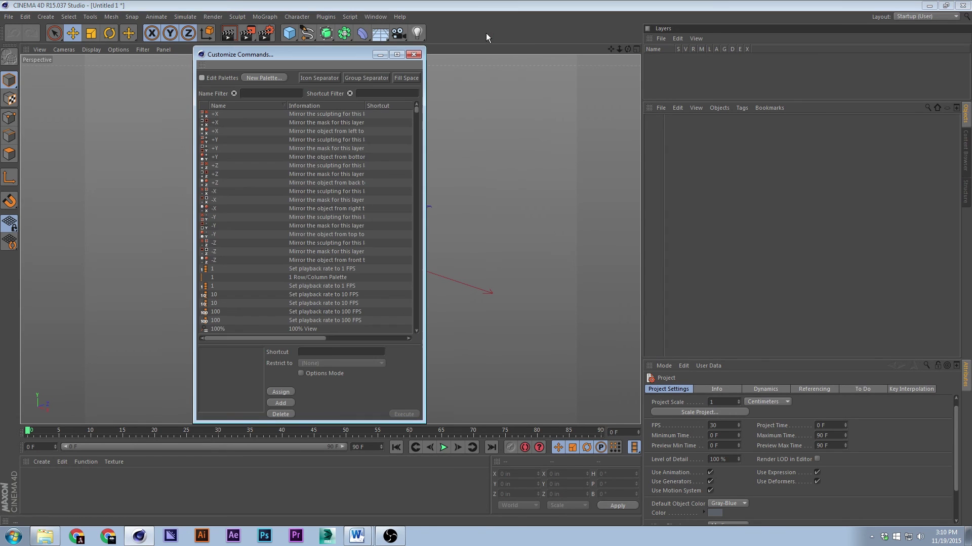
click(414, 54)
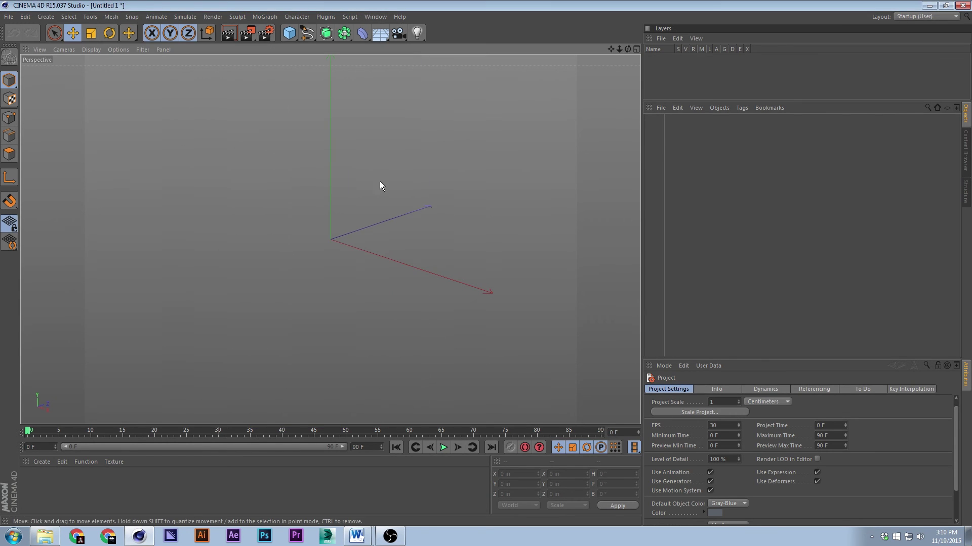
Add a default 78.74 in cube at the origin and reselect it
click(308, 33)
click(289, 33)
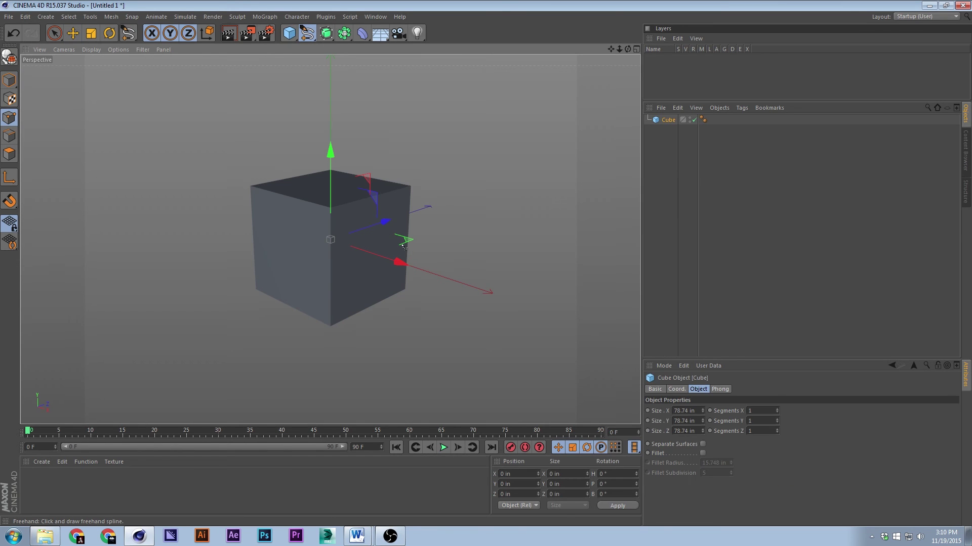
click(504, 139)
click(297, 190)
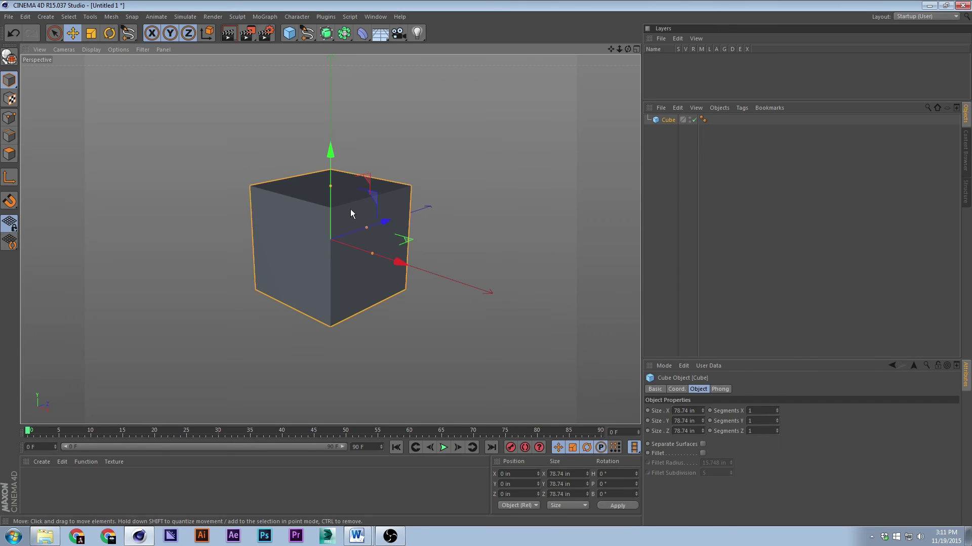
Try moving the cube along X, then undo so it stays at the origin
alt+drag(351, 208, 385, 234)
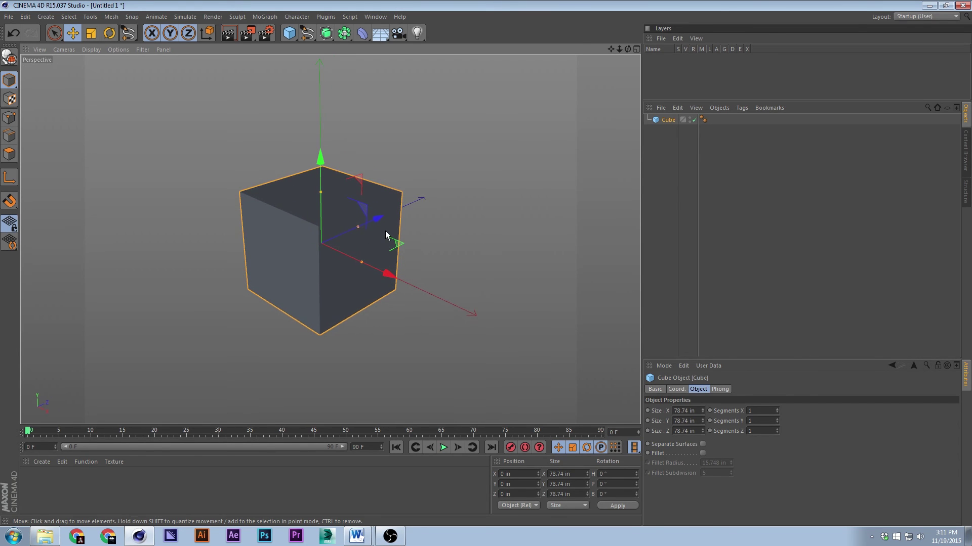
drag(387, 274, 447, 254)
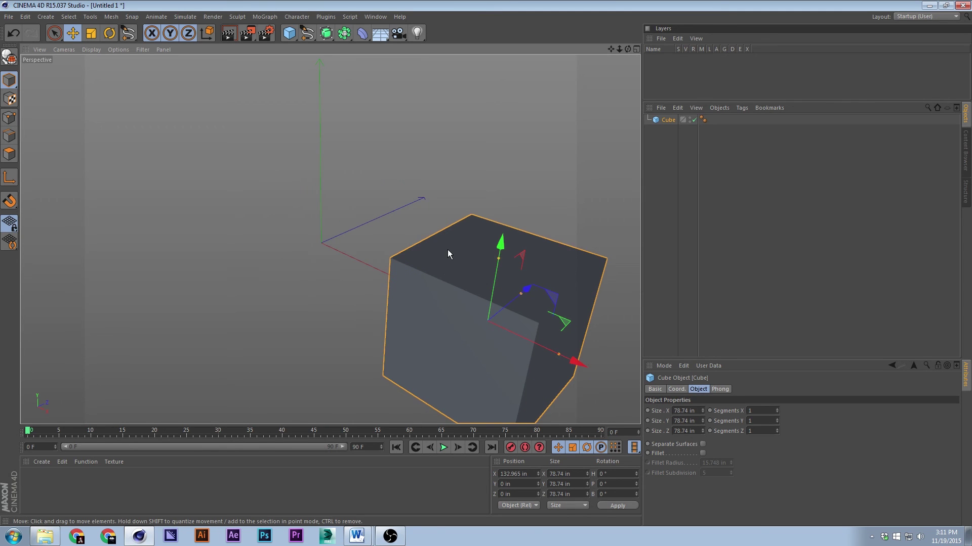
key(ctrl+z)
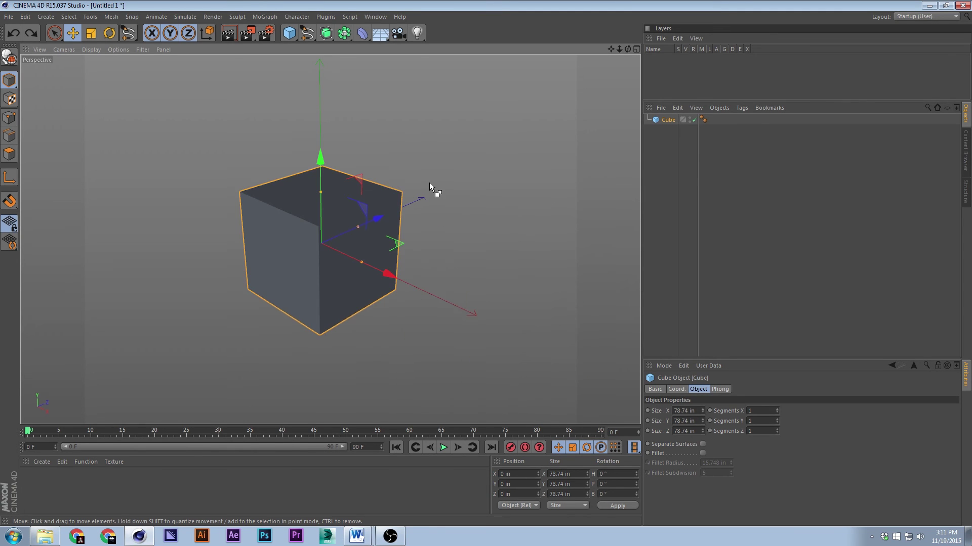
key(ctrl+y)
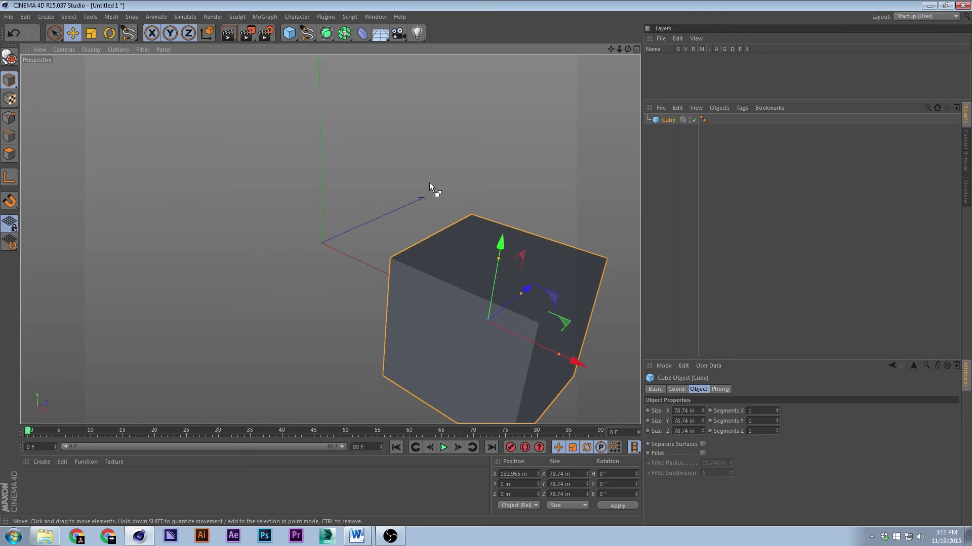
key(ctrl+z)
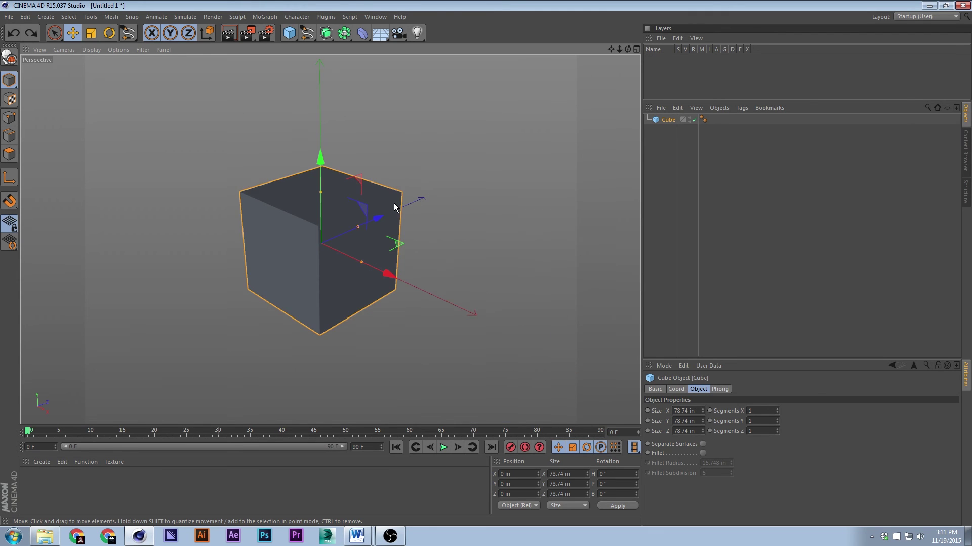
Pan the view, frame the cube in the centre, then deselect it
alt+middle_drag(394, 202, 652, 263)
alt+middle_drag(330, 240, 394, 203)
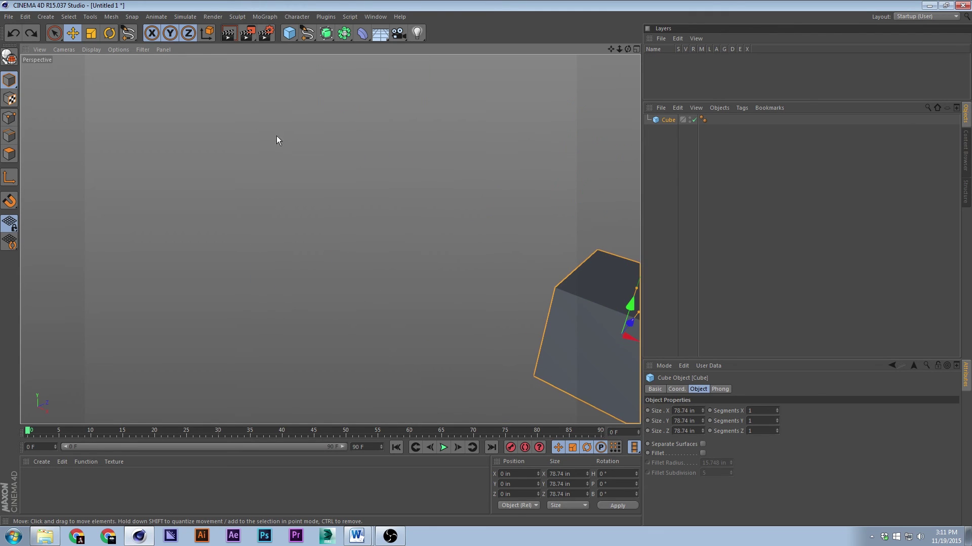
key(h)
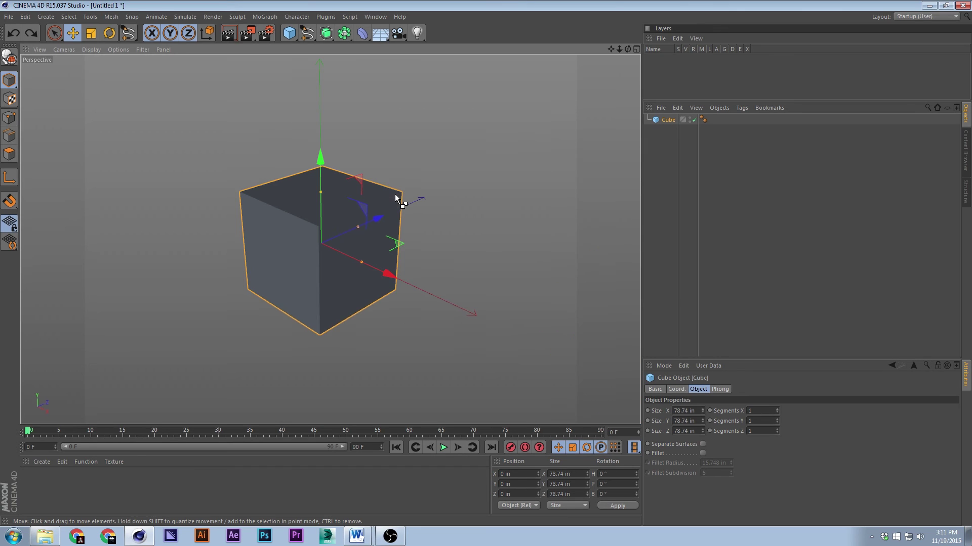
key(ctrl+shift+z)
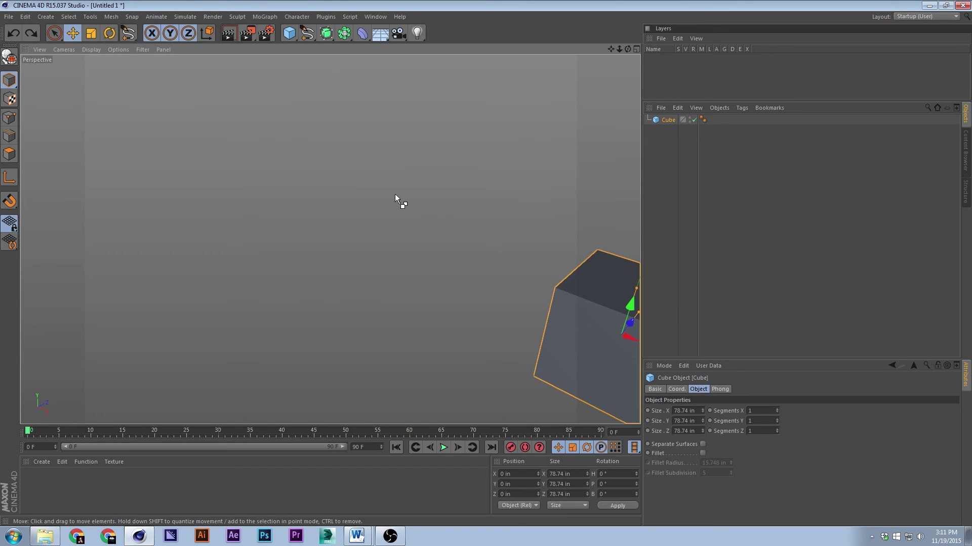
key(ctrl+shift+y)
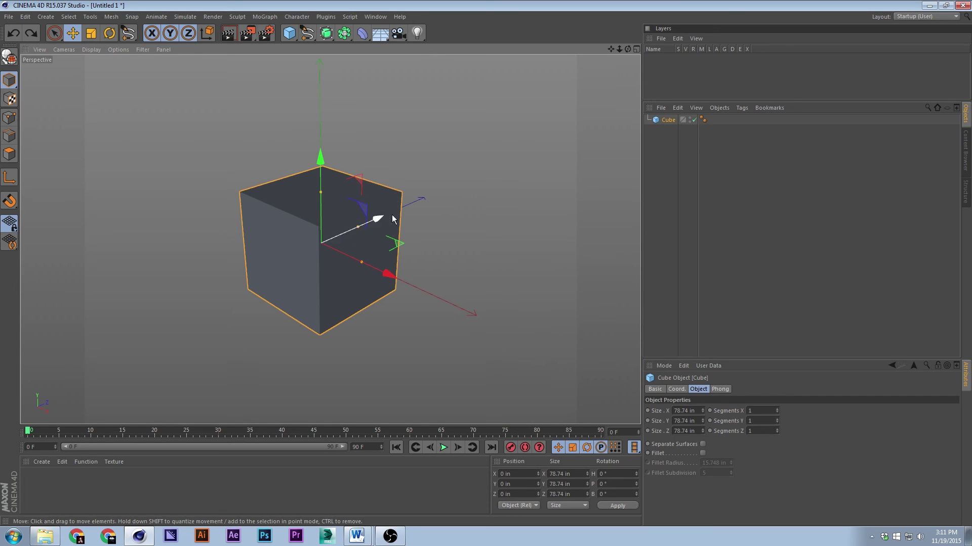
click(474, 165)
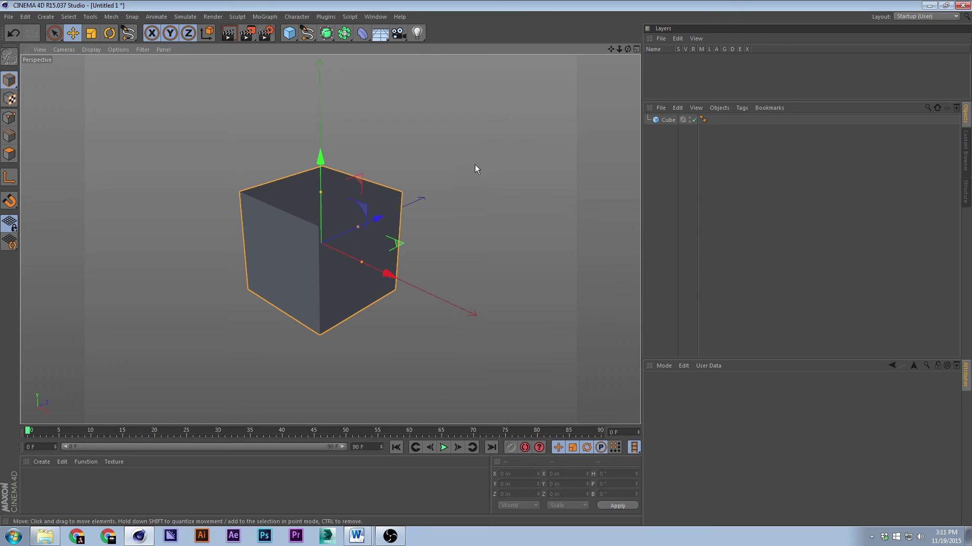
click(344, 209)
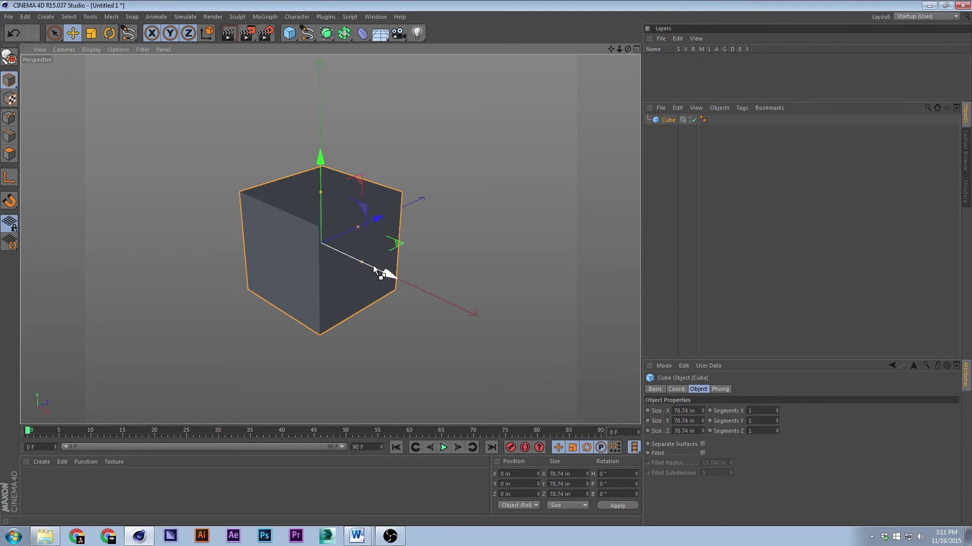
key(ctrl+c)
key(ctrl+v)
drag(373, 267, 499, 287)
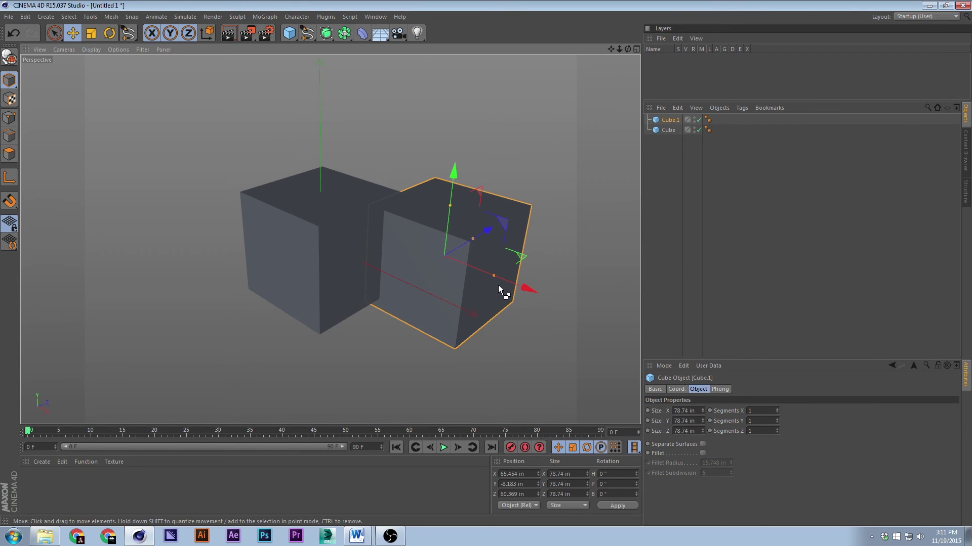
key(ctrl+z)
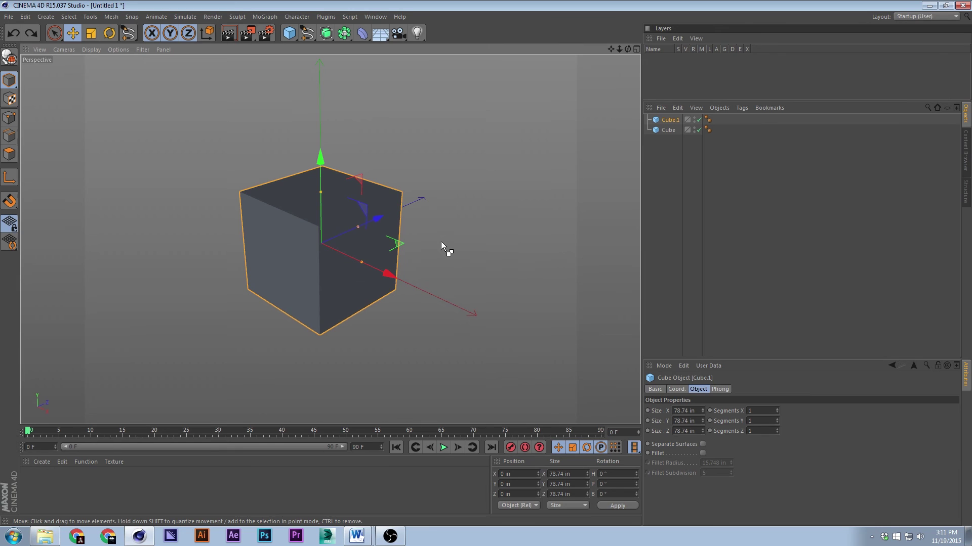
key(ctrl+z)
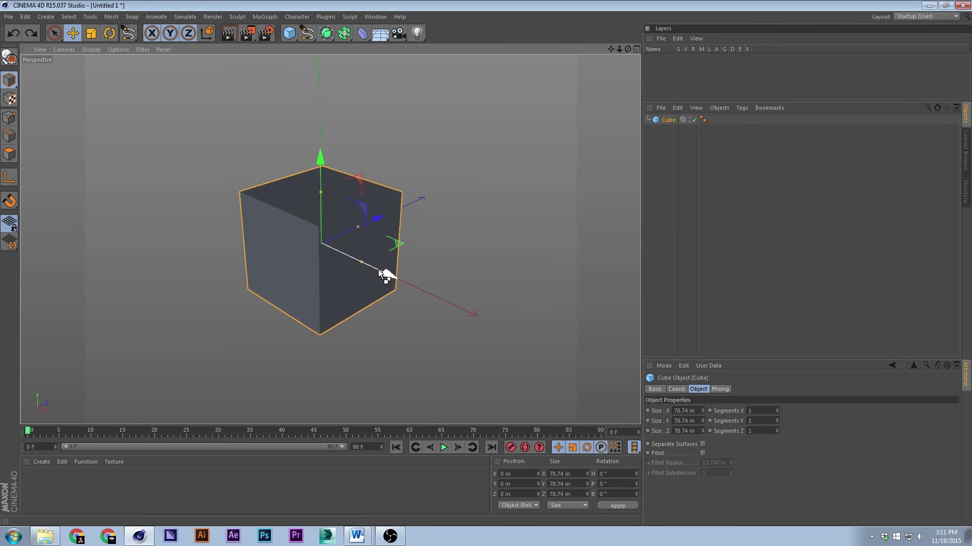
ctrl+drag(379, 271, 516, 307)
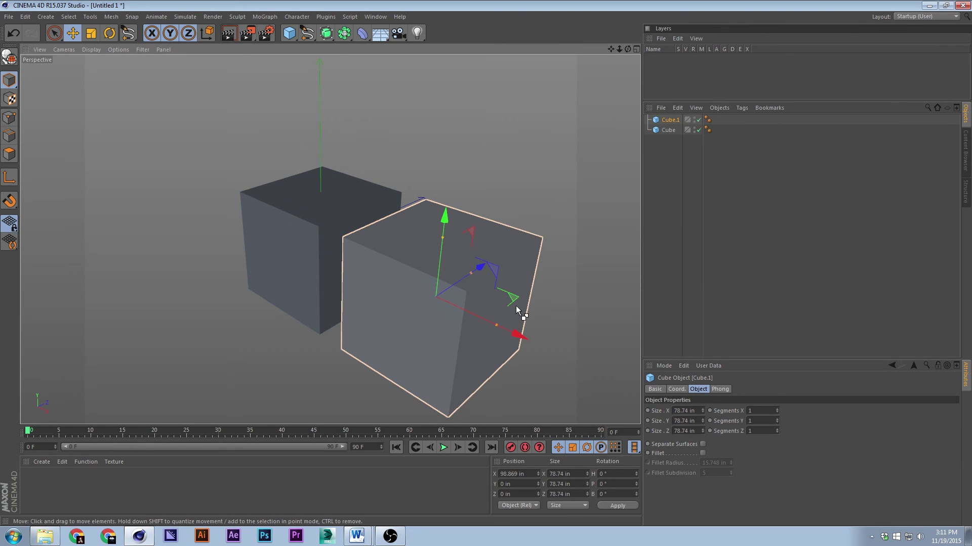
key(ctrl+z)
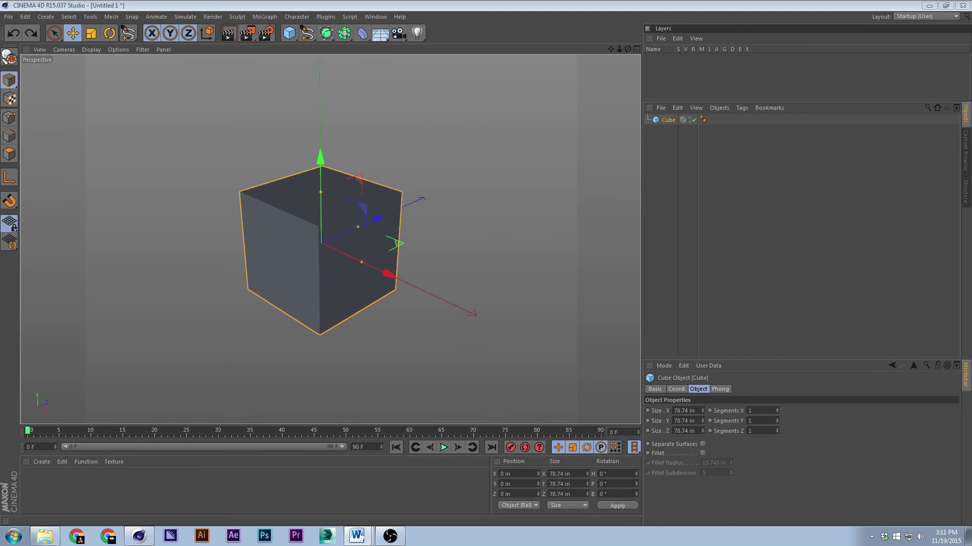
Switch to Live Selection and widen its radius from 10 to 50
click(599, 217)
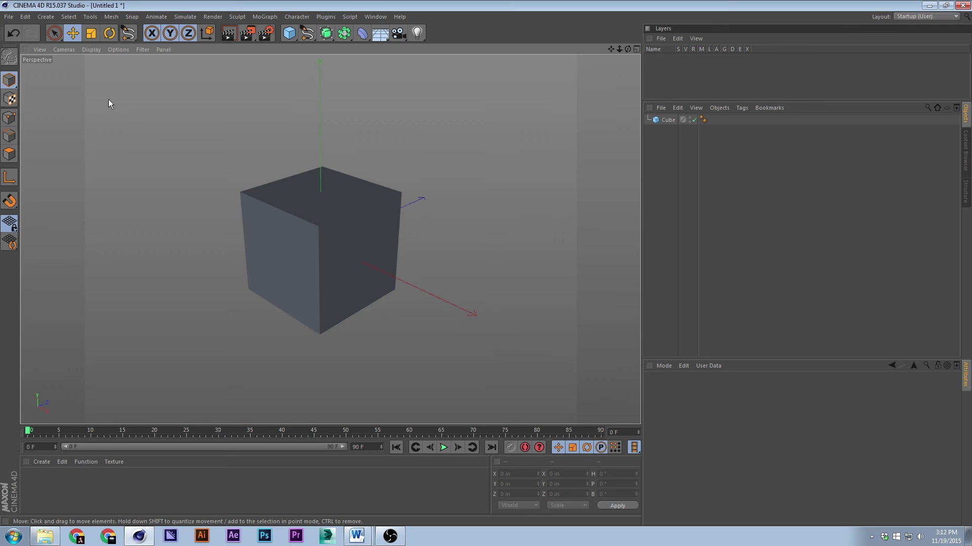
key(9)
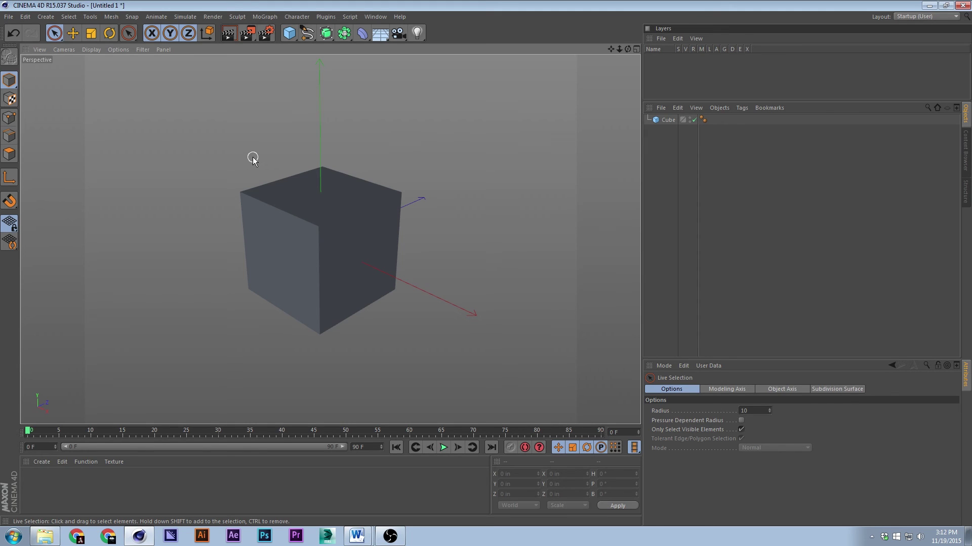
middle_drag(253, 159, 253, 159)
Switch to Lasso Selection and loop around the cube to select it
click(54, 33)
key(8)
mouse_move(236, 117)
mouse_down()
mouse_move(229, 150)
mouse_move(317, 158)
mouse_move(440, 393)
mouse_up()
mouse_move(284, 106)
mouse_down()
mouse_move(225, 221)
mouse_move(311, 232)
mouse_move(319, 122)
mouse_move(289, 110)
mouse_move(277, 230)
mouse_move(329, 138)
mouse_up()
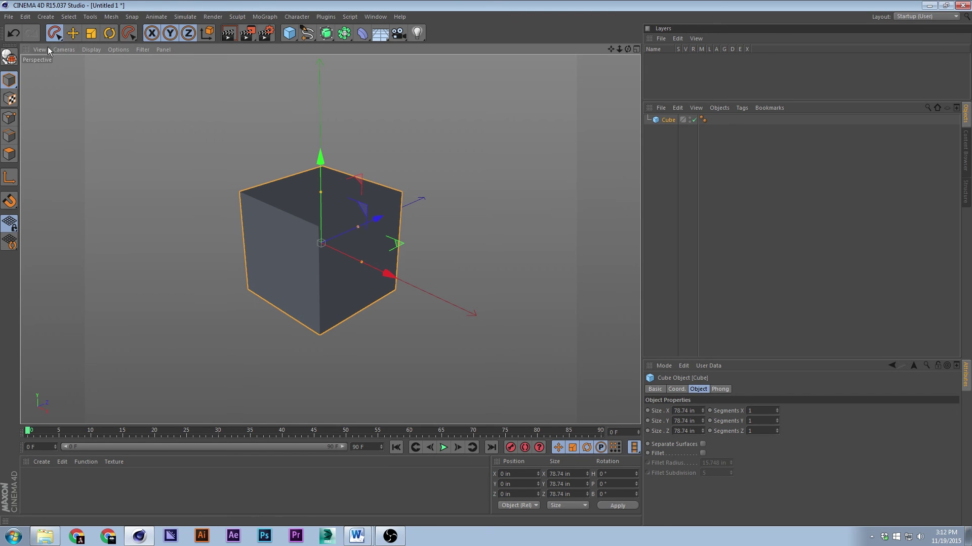
key(e)
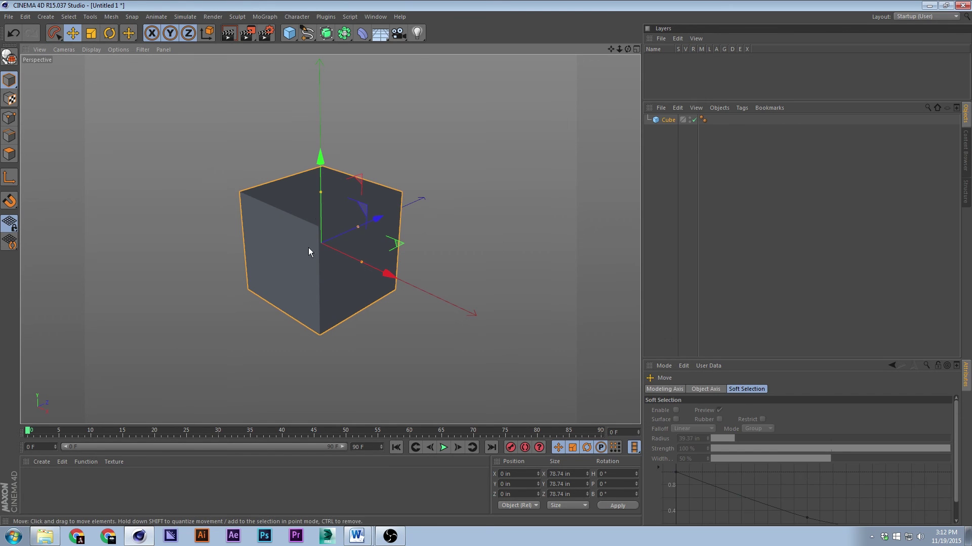
drag(315, 223, 325, 126)
key(ctrl+z)
key(t)
drag(378, 257, 373, 153)
key(ctrl+z)
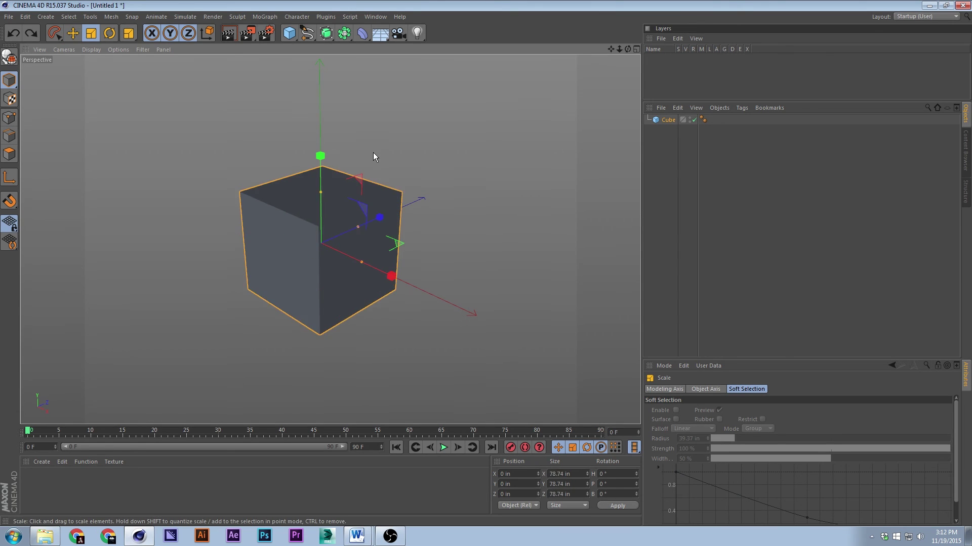
key(r)
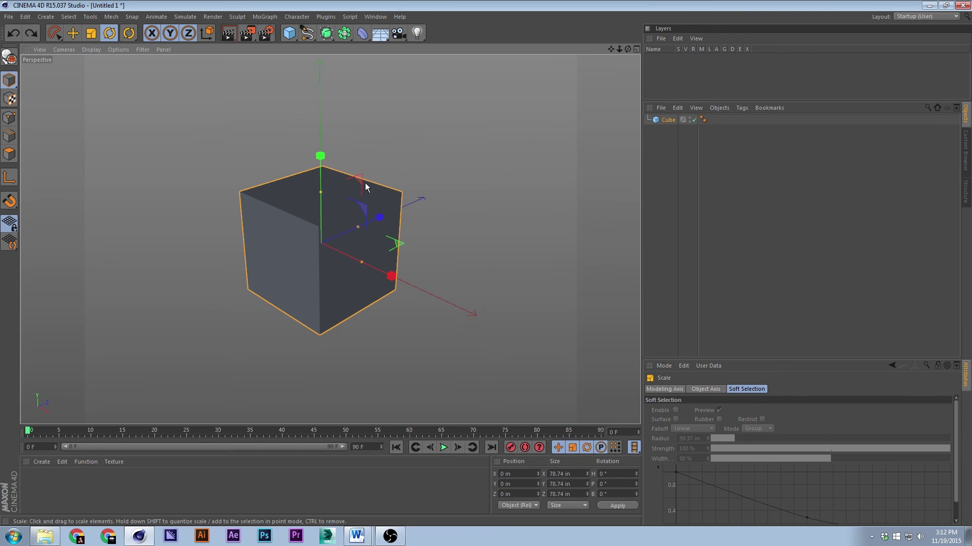
drag(342, 217, 361, 202)
key(ctrl+z)
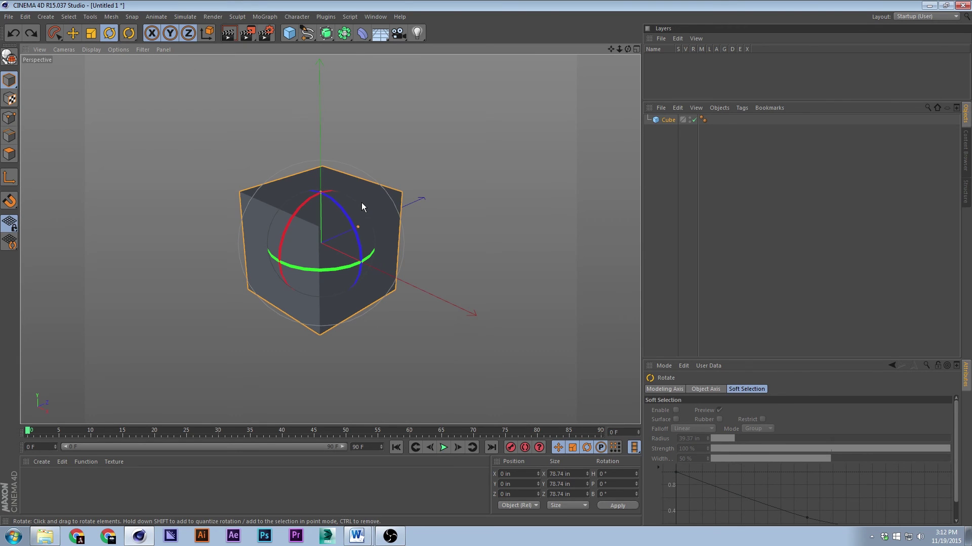
Cycle between the four-view layout and the enlarged Top, Front and Right views
middle_click(419, 191)
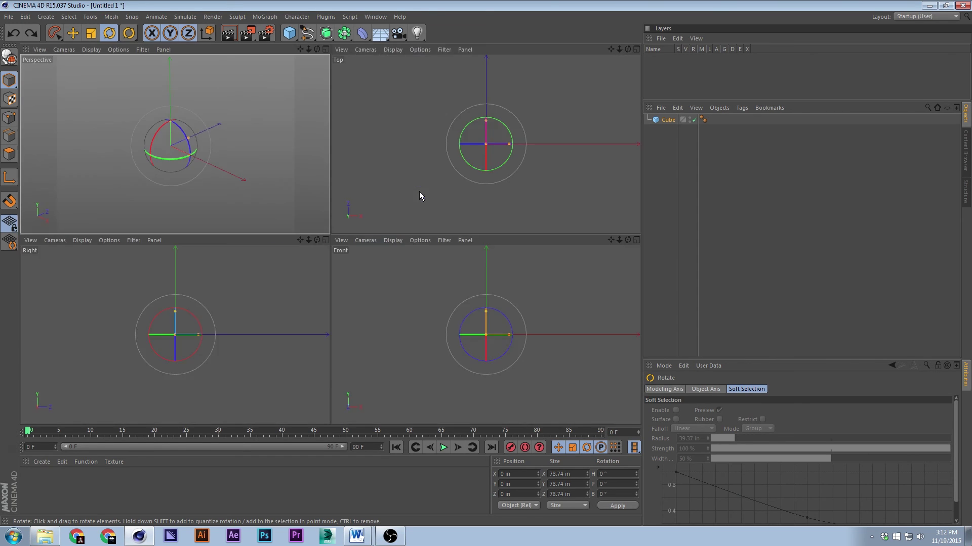
middle_click(457, 156)
middle_click(458, 160)
middle_click(494, 278)
middle_click(500, 291)
middle_click(269, 292)
middle_click(267, 294)
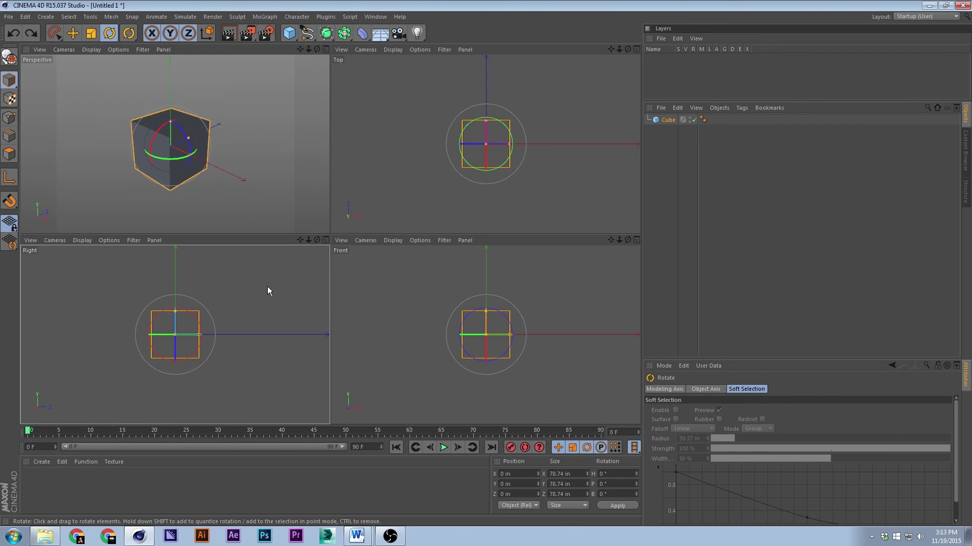
Tilt the cube to P 26.829° and B -21.671°, keeping H at 0°
drag(266, 289, 217, 309)
middle_click(226, 179)
middle_click(226, 180)
middle_click(259, 274)
middle_click(454, 282)
middle_click(479, 172)
middle_click(479, 173)
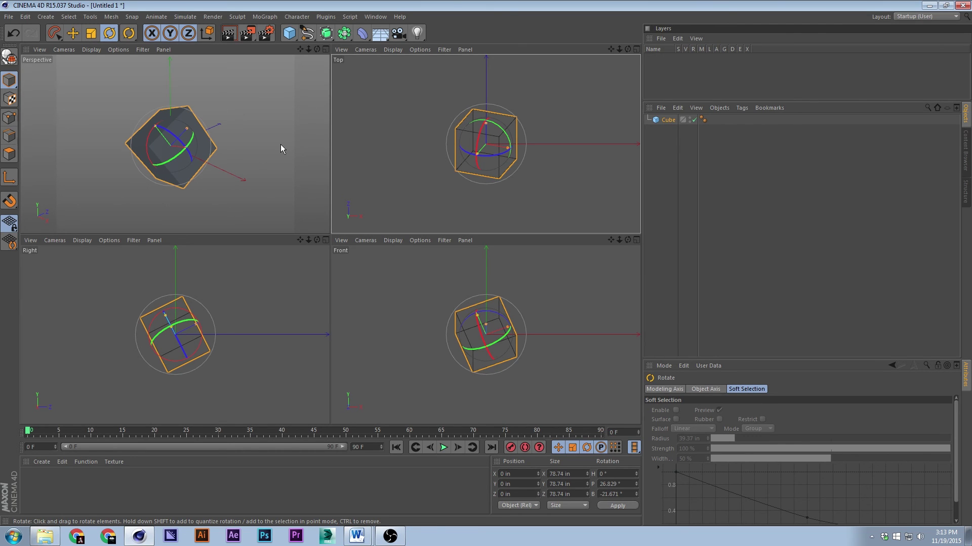
Toggle between the enlarged Front view and four views, and deselect the cube
key(F4)
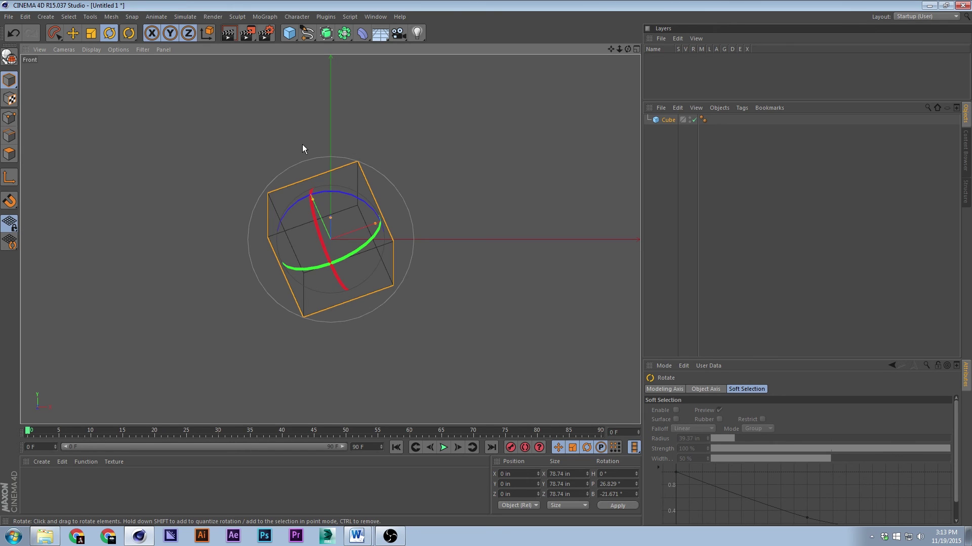
key(F5)
key(F4)
key(F5)
key(F4)
key(F5)
click(245, 138)
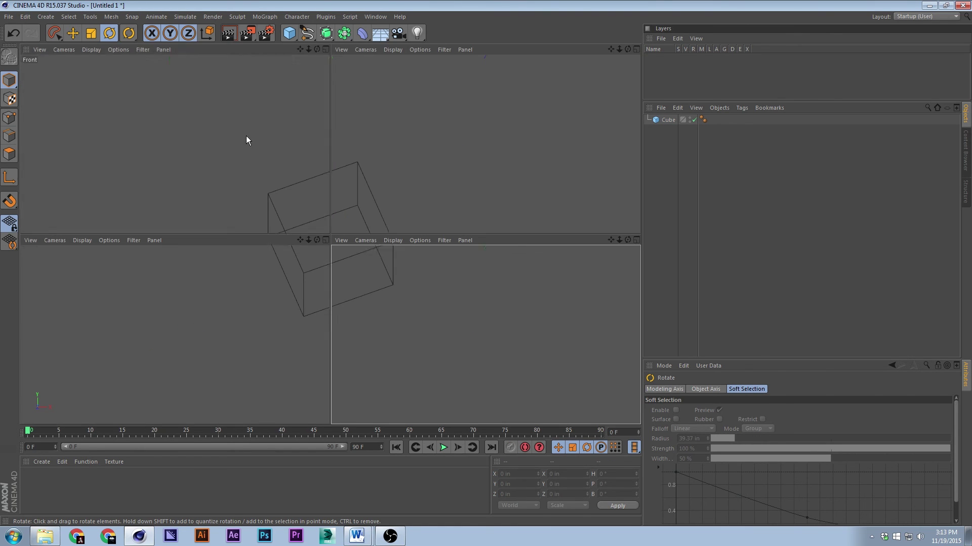
middle_click(247, 140)
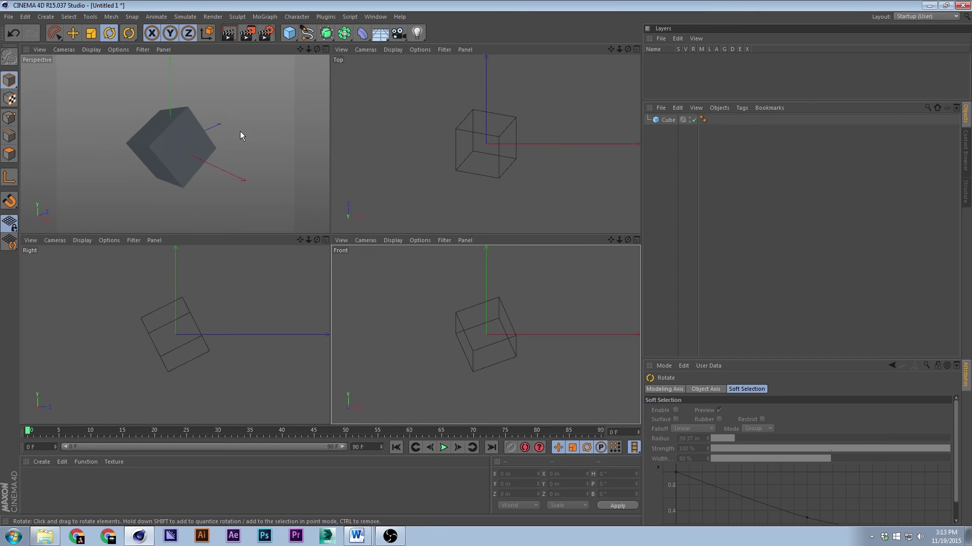
Enlarge the Top, Front and Right views in turn, restoring four views between each
middle_click(365, 129)
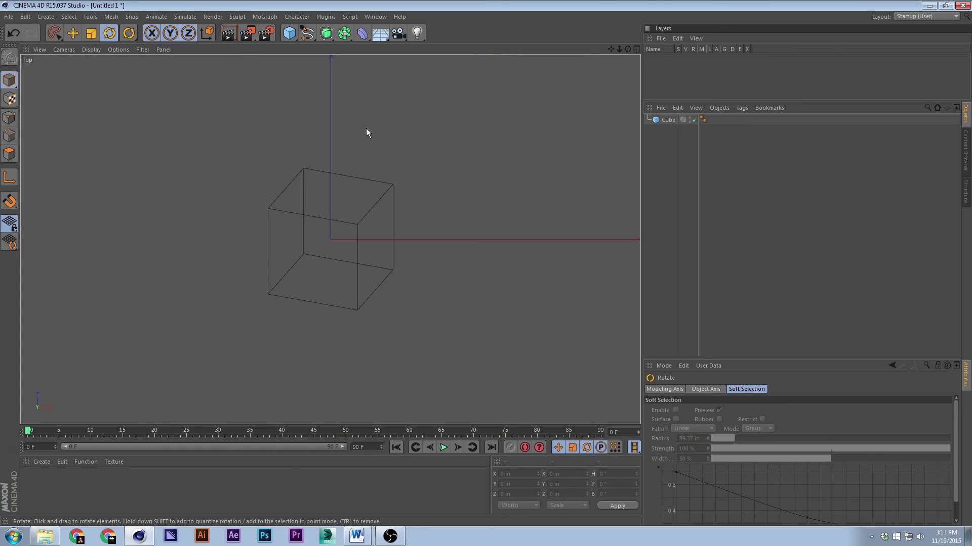
middle_click(366, 129)
middle_click(366, 133)
middle_click(366, 133)
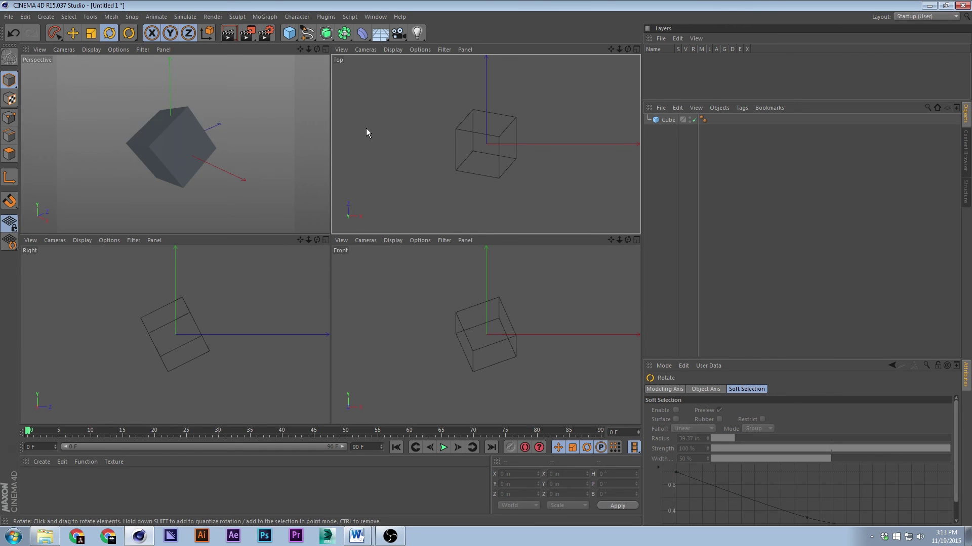
middle_click(417, 293)
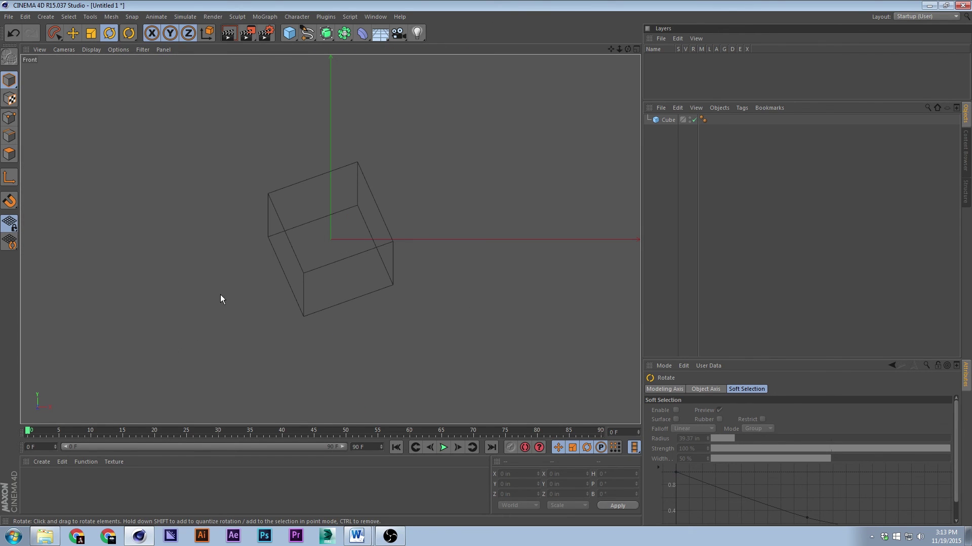
middle_click(432, 294)
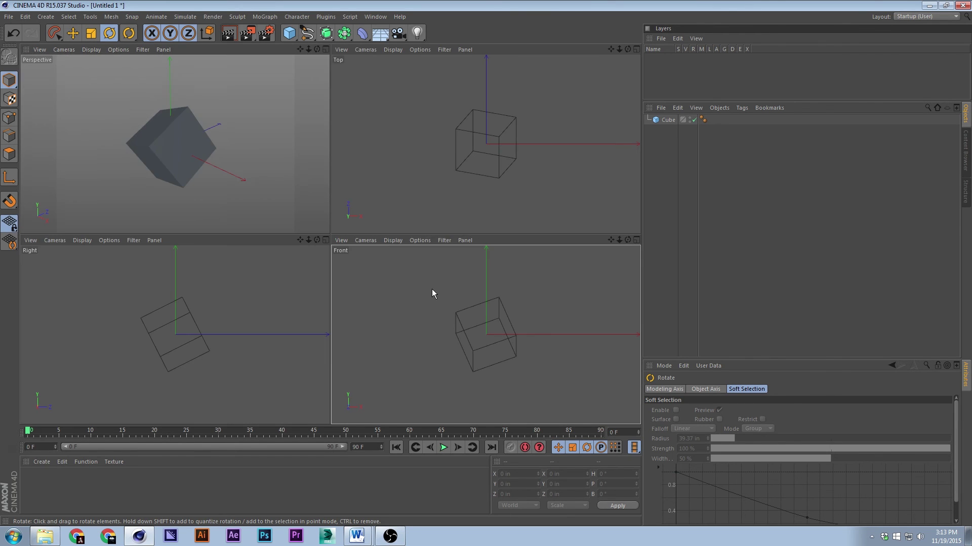
middle_click(192, 289)
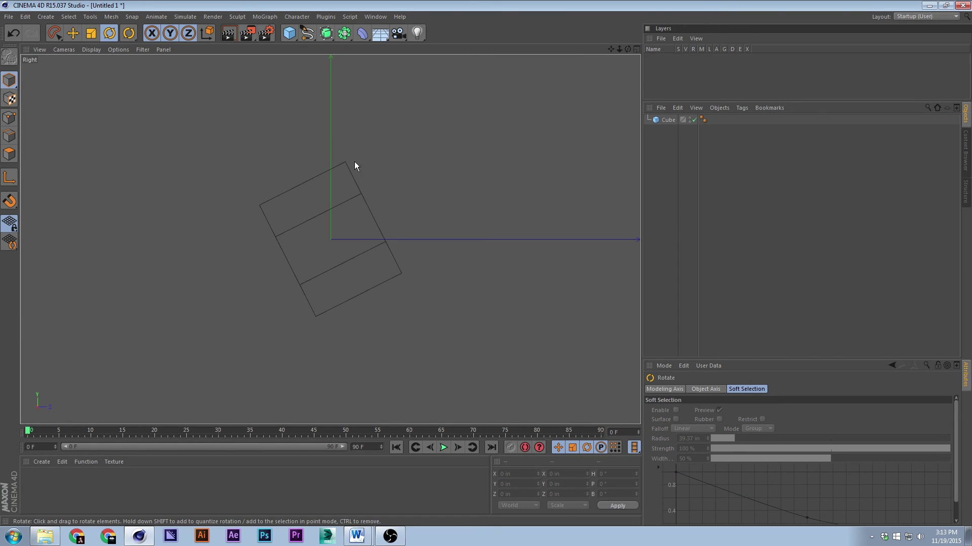
Alternate between four views and the enlarged Right and Perspective views
middle_click(462, 164)
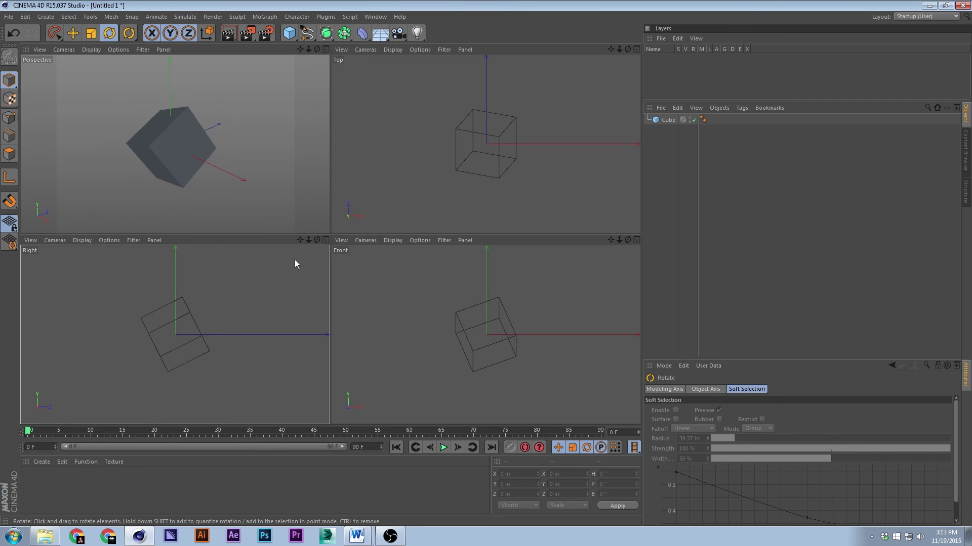
middle_click(294, 260)
middle_click(514, 223)
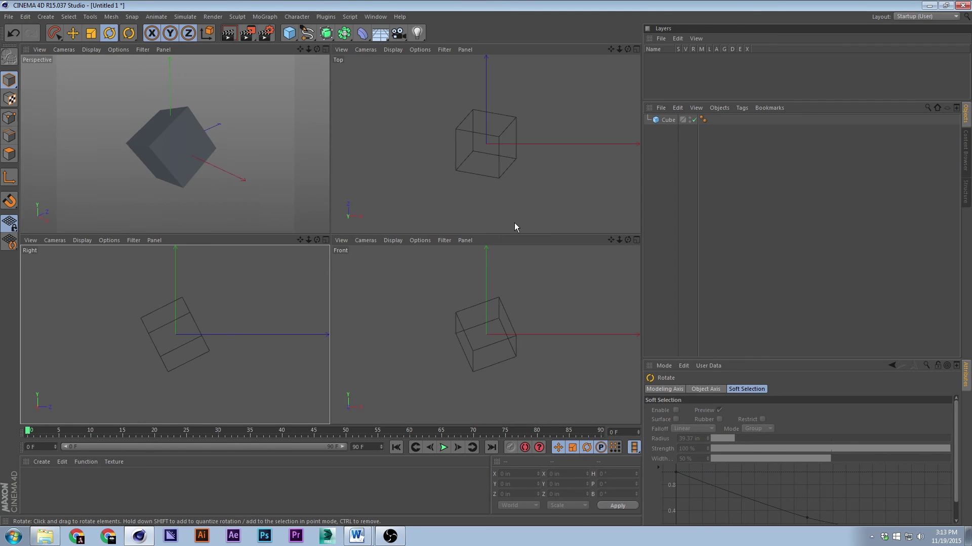
middle_click(199, 170)
middle_click(198, 169)
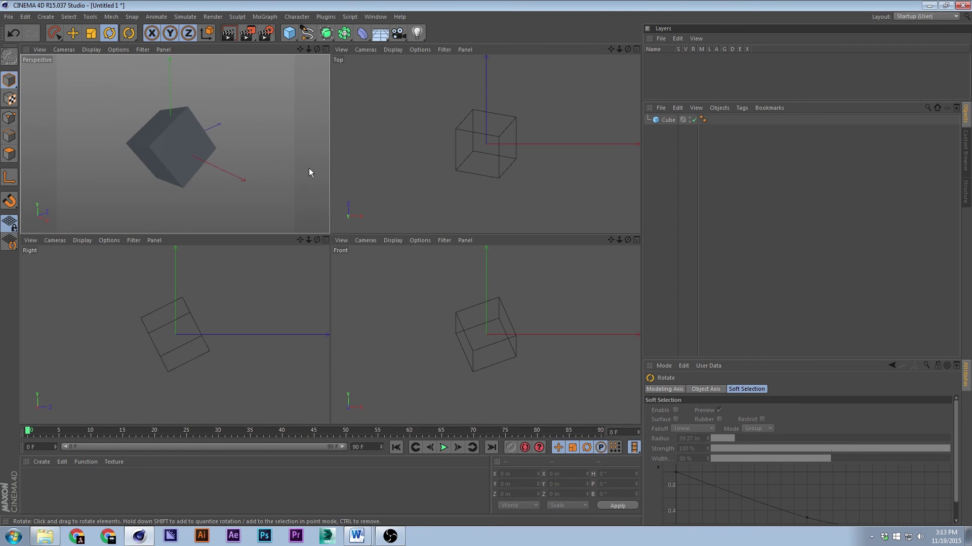
middle_click(308, 168)
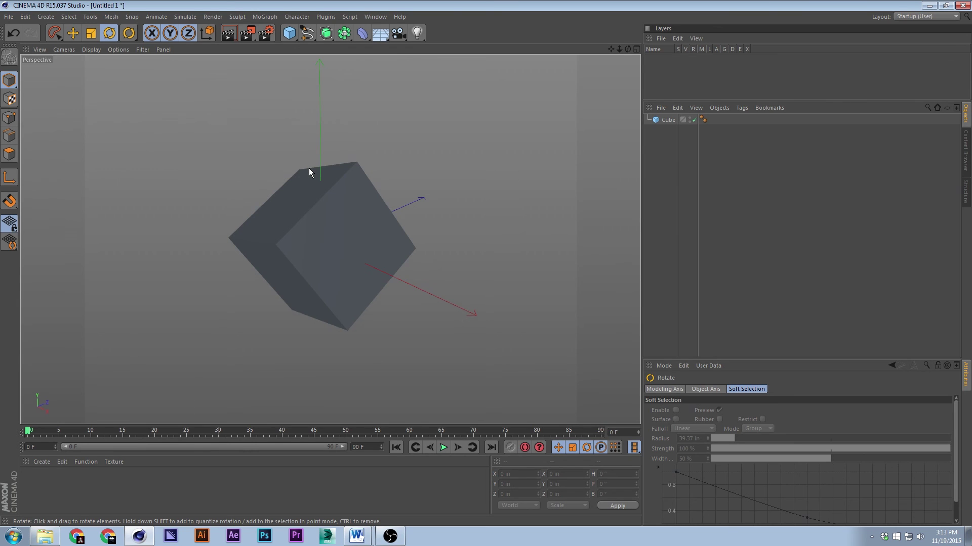
middle_click(309, 173)
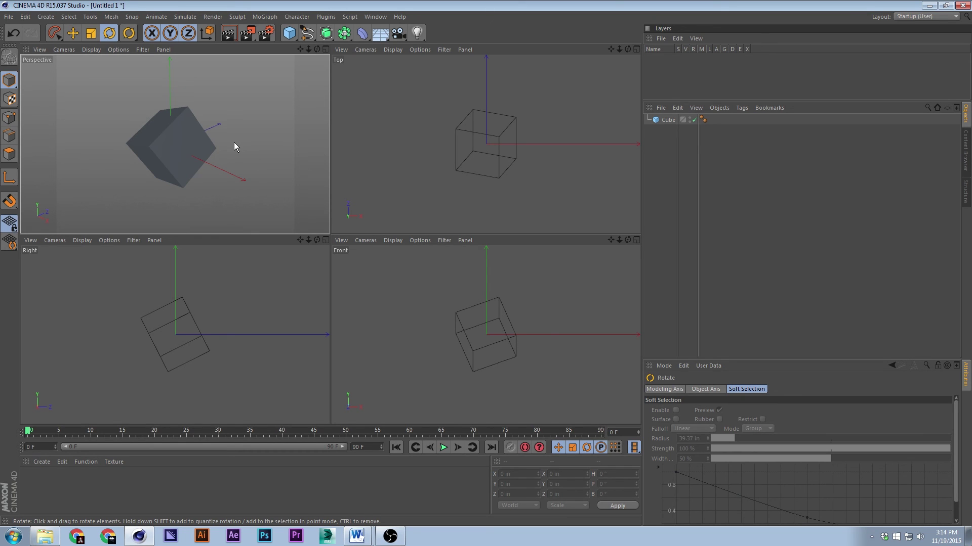
Step through views F1–F4 and finish with the shaded Perspective view maximized
key(F1)
key(F2)
key(F3)
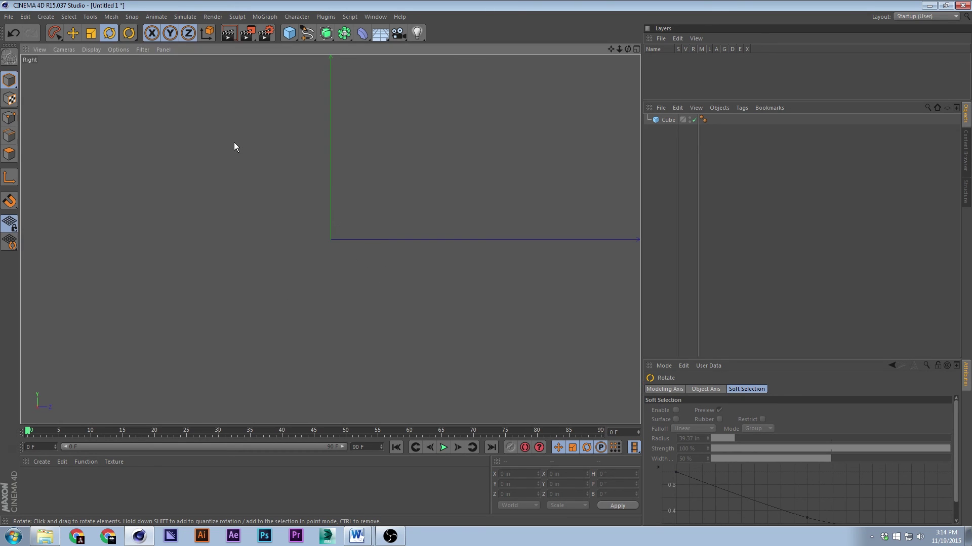
key(F4)
key(F1)
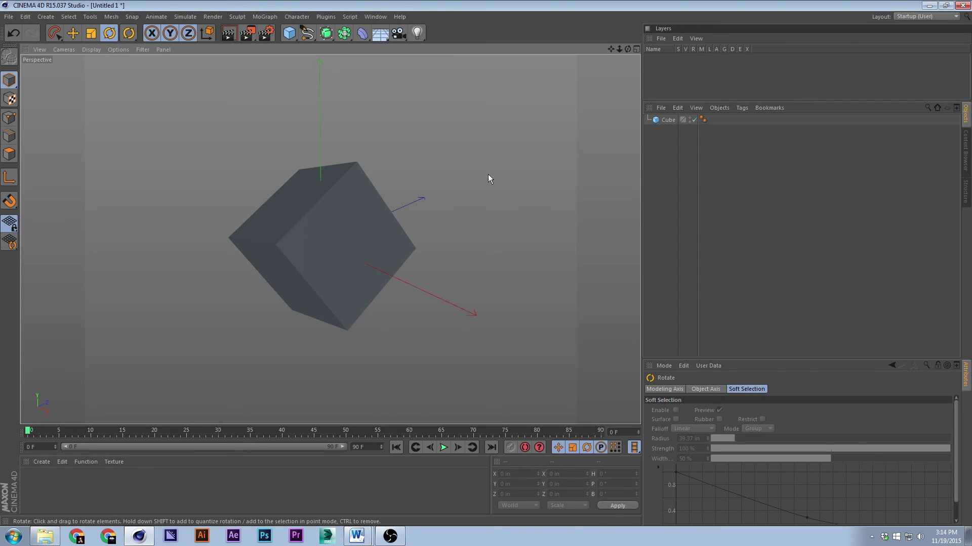
scroll(488, 175, up, 5)
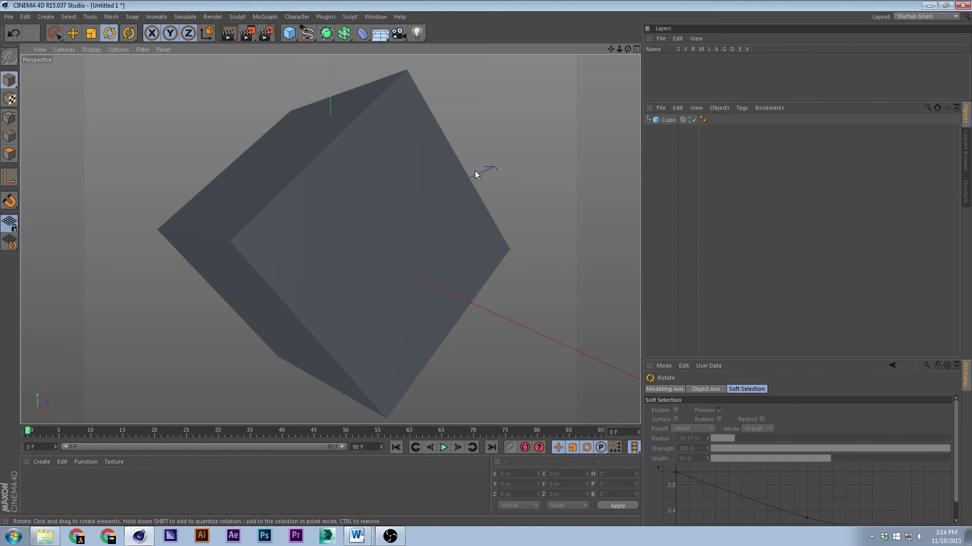
click(442, 184)
drag(442, 184, 480, 235)
scroll(495, 233, down, 2)
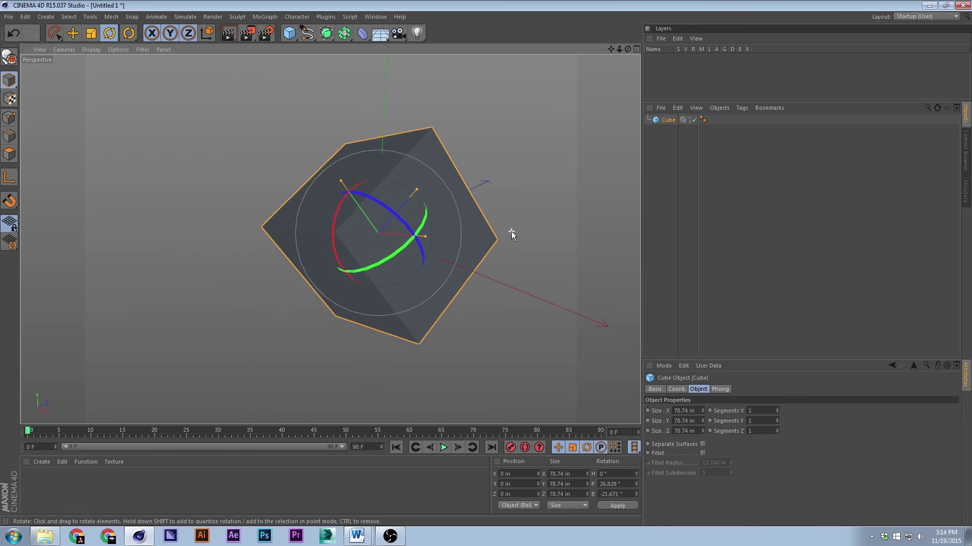
scroll(564, 205, down, 2)
scroll(565, 203, down, 1)
scroll(449, 147, up, 4)
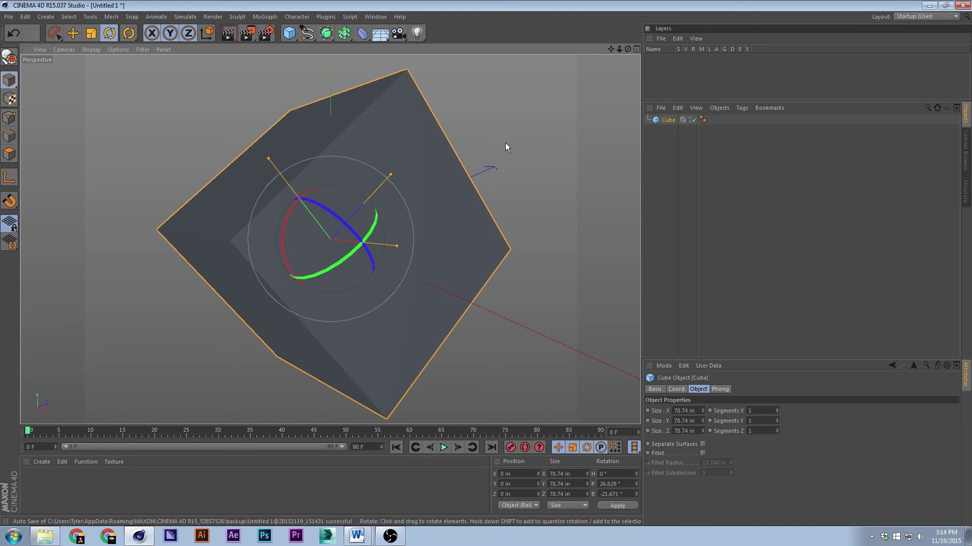
scroll(505, 143, down, 6)
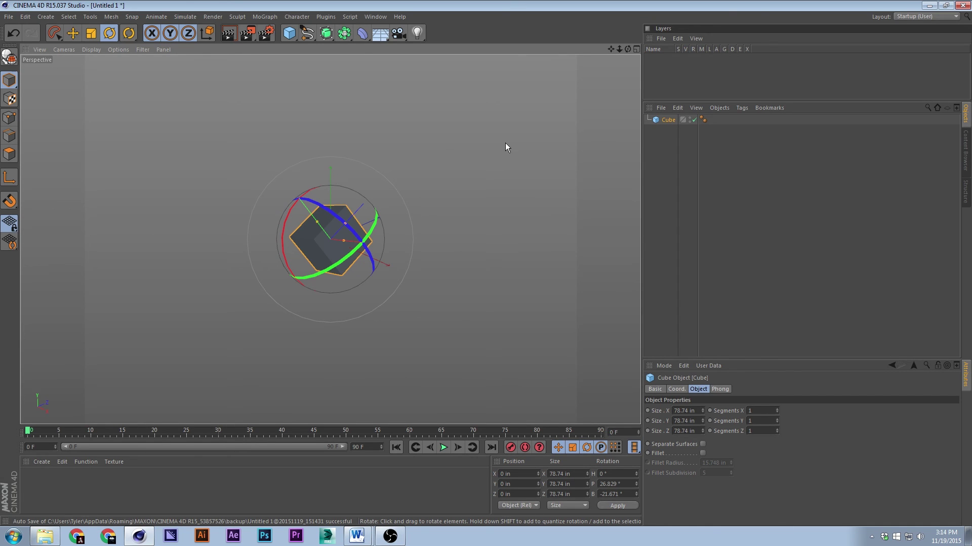
scroll(505, 143, up, 6)
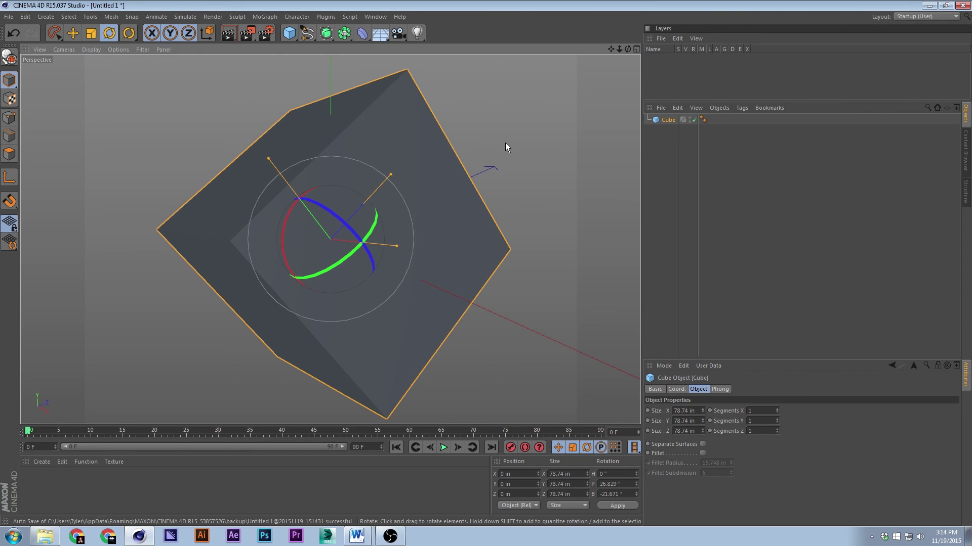
scroll(505, 142, down, 5)
scroll(505, 142, up, 3)
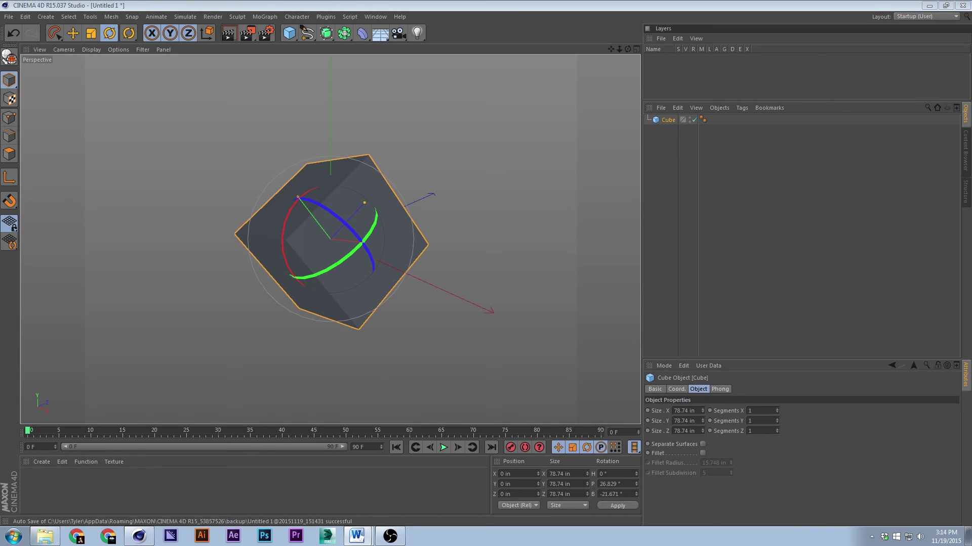
Preview shaded-with-lines, quick shading, lines and hidden-line display modes, then restore solid shading
click(519, 189)
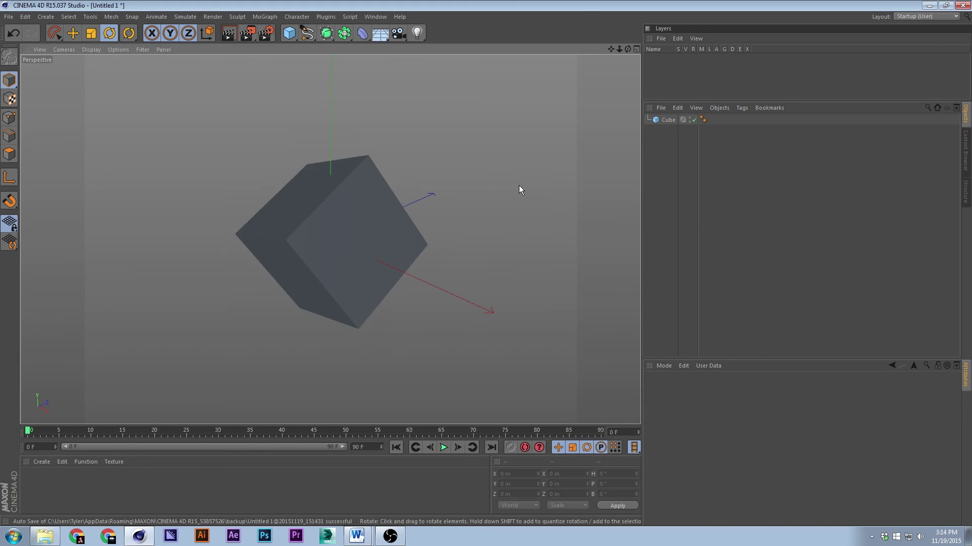
click(77, 50)
mouse_move(86, 52)
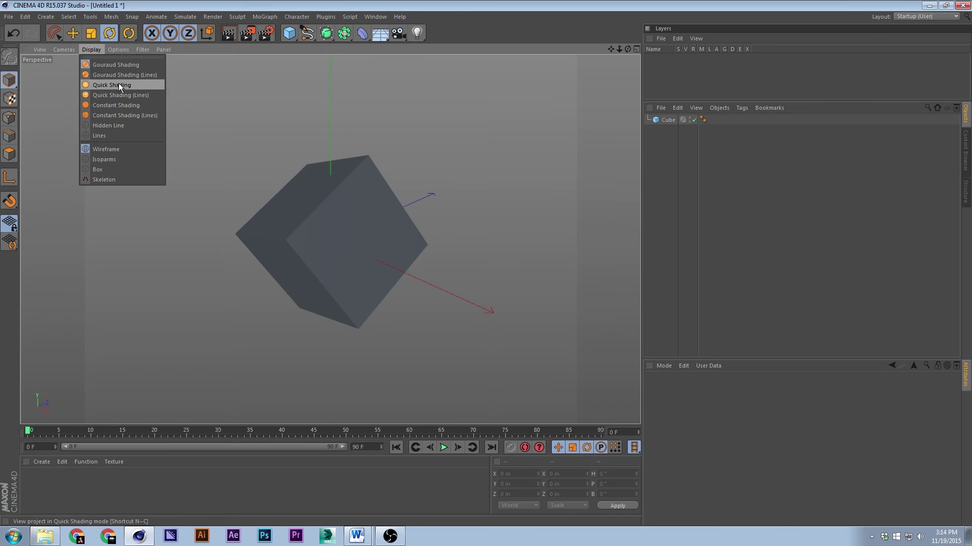
click(115, 75)
click(83, 50)
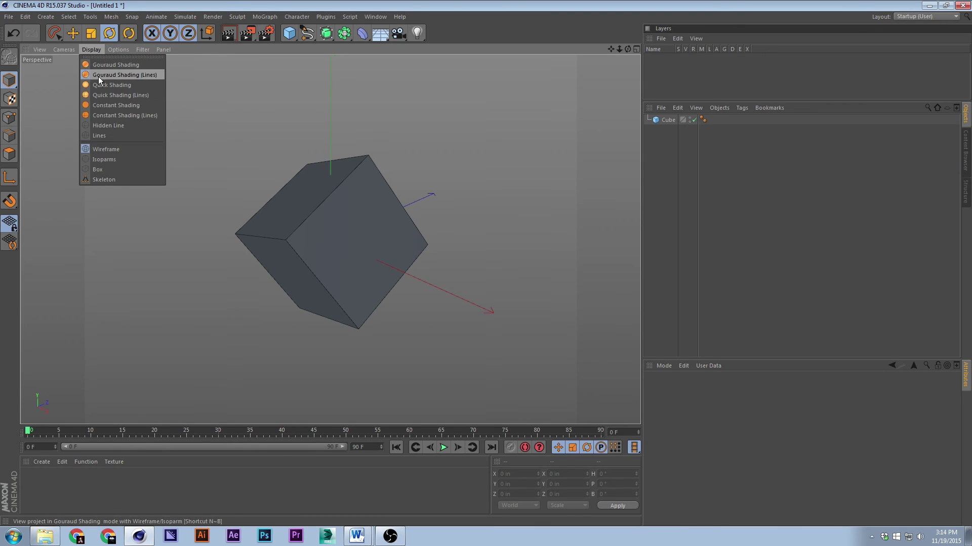
click(106, 84)
click(89, 50)
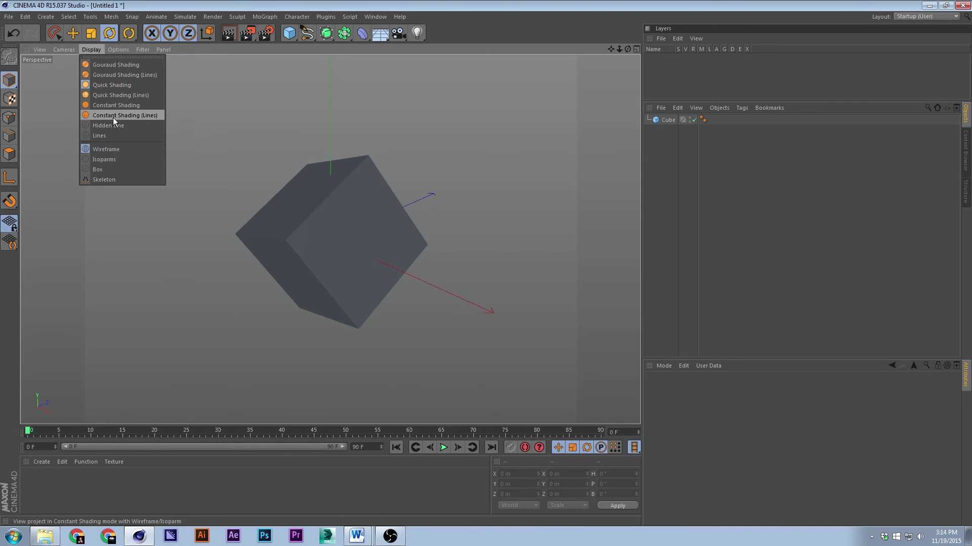
click(113, 134)
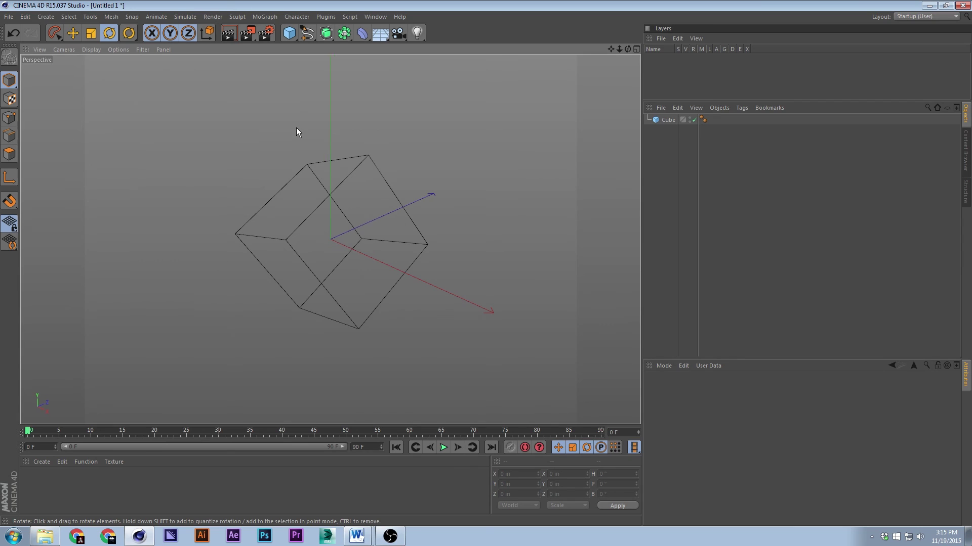
click(89, 50)
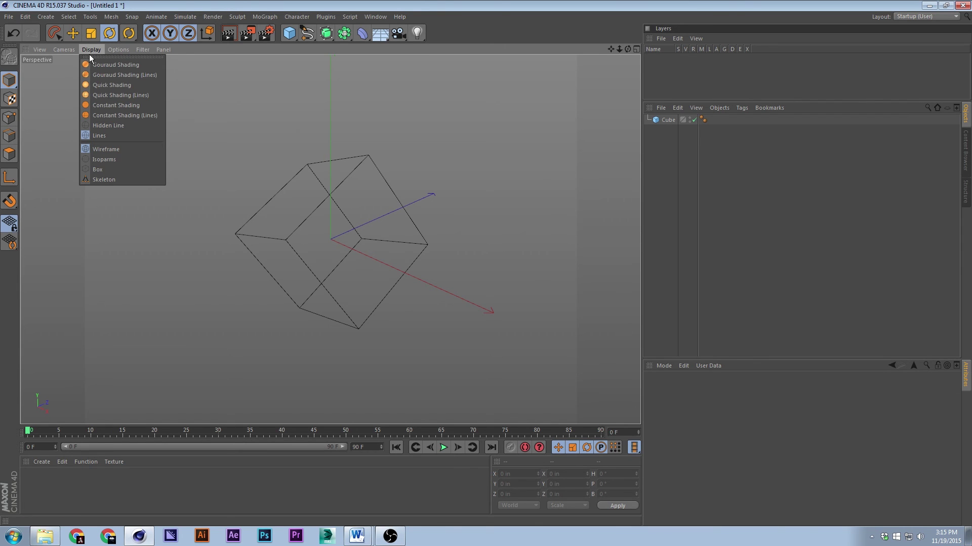
click(126, 125)
click(93, 50)
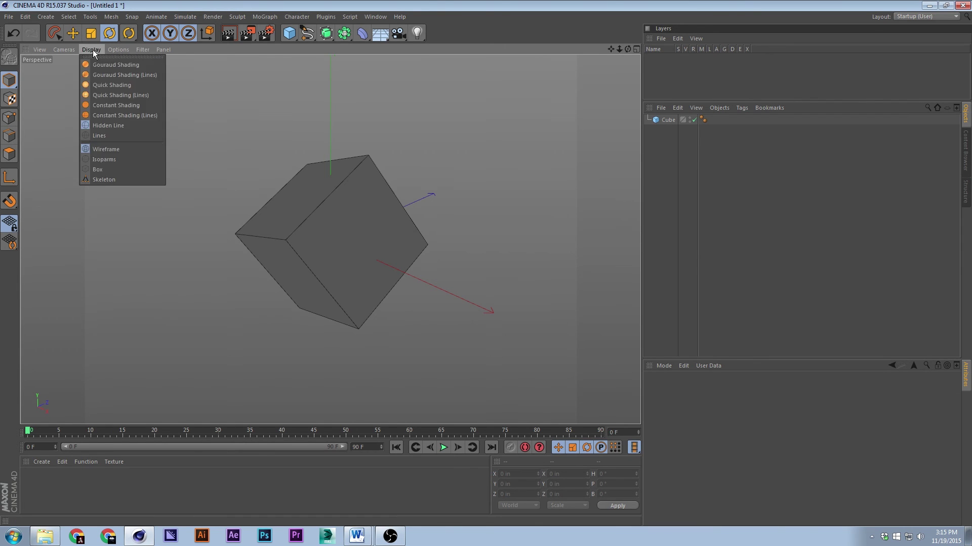
click(125, 65)
Set the cube's Segments X, Y and Z to 5 and preview it as a line grid
click(667, 120)
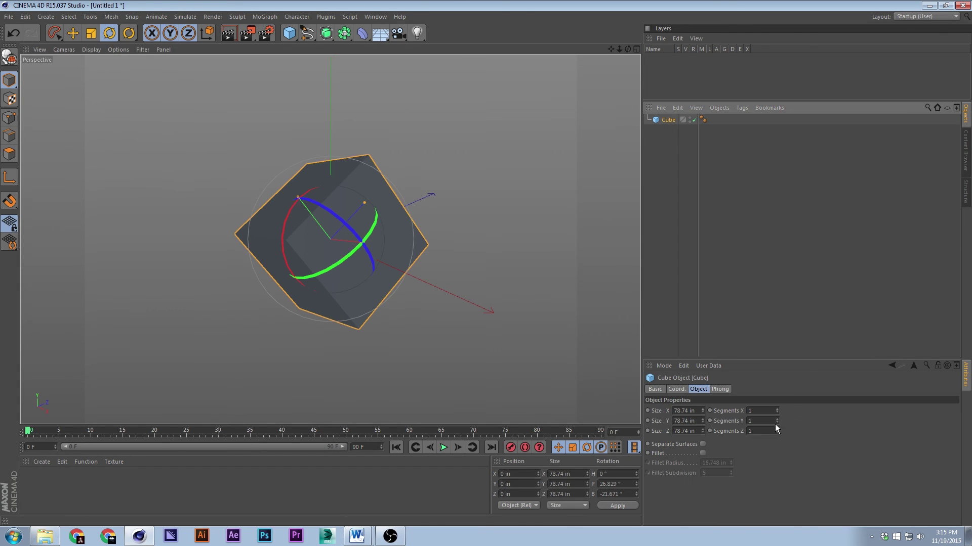
double_click(755, 411)
text(5)
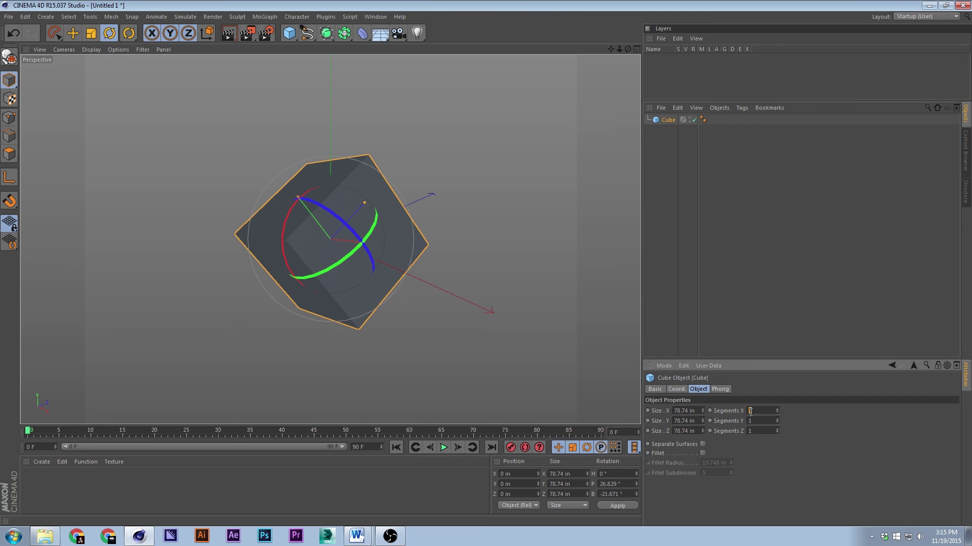
double_click(749, 421)
text(5)
double_click(747, 432)
text(5)
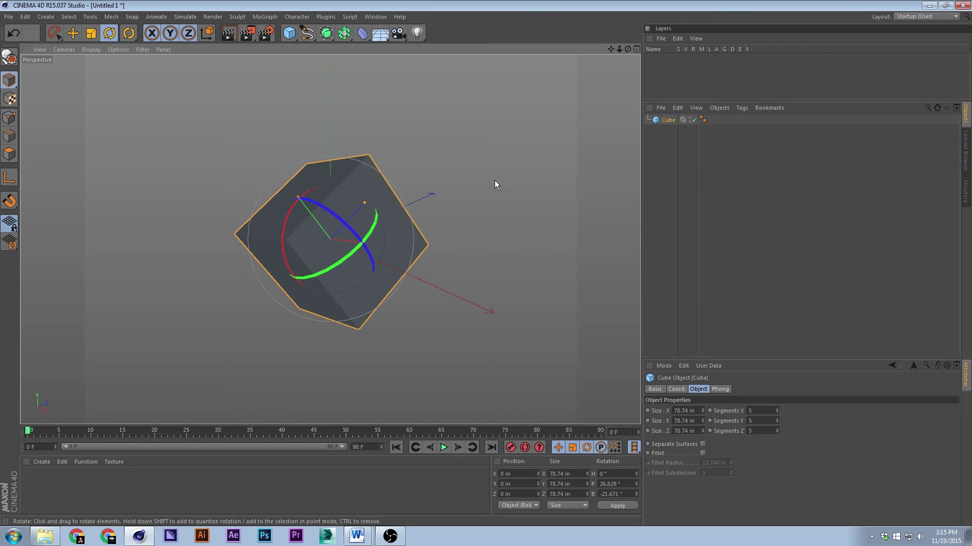
click(91, 49)
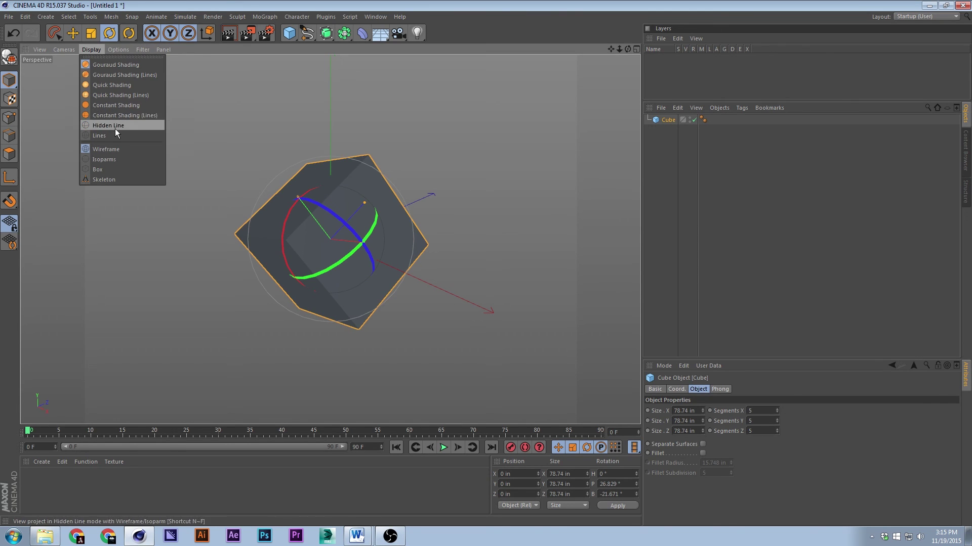
click(127, 136)
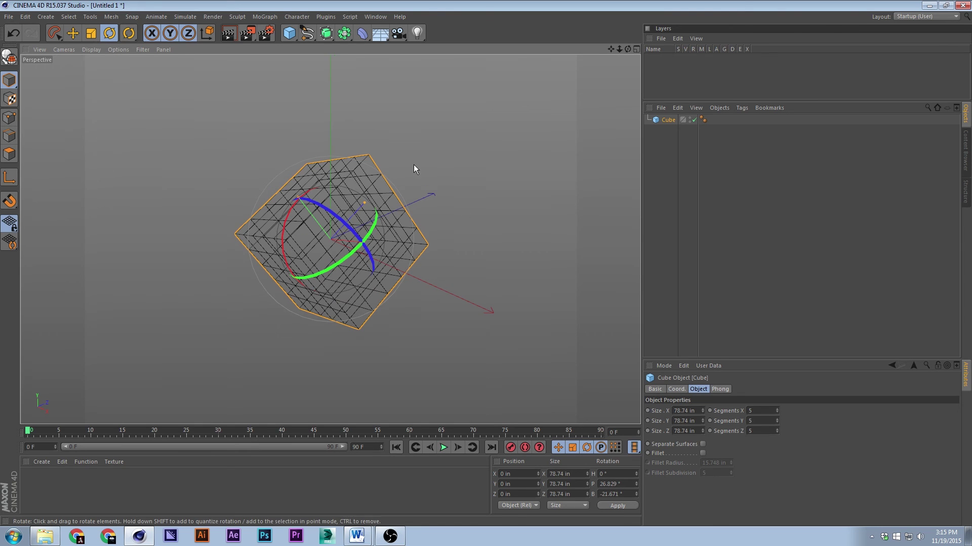
click(91, 49)
click(92, 65)
click(466, 171)
key(e)
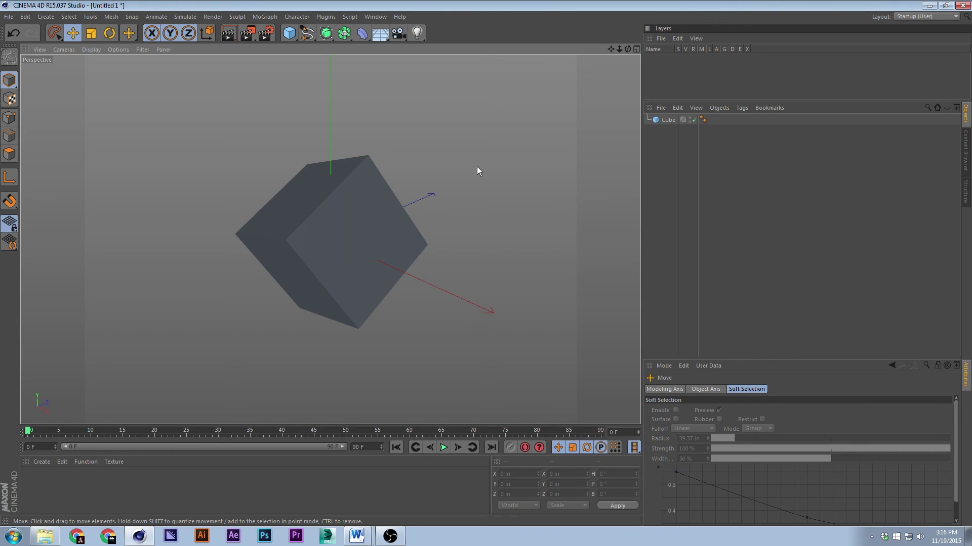
key(n)
key(b)
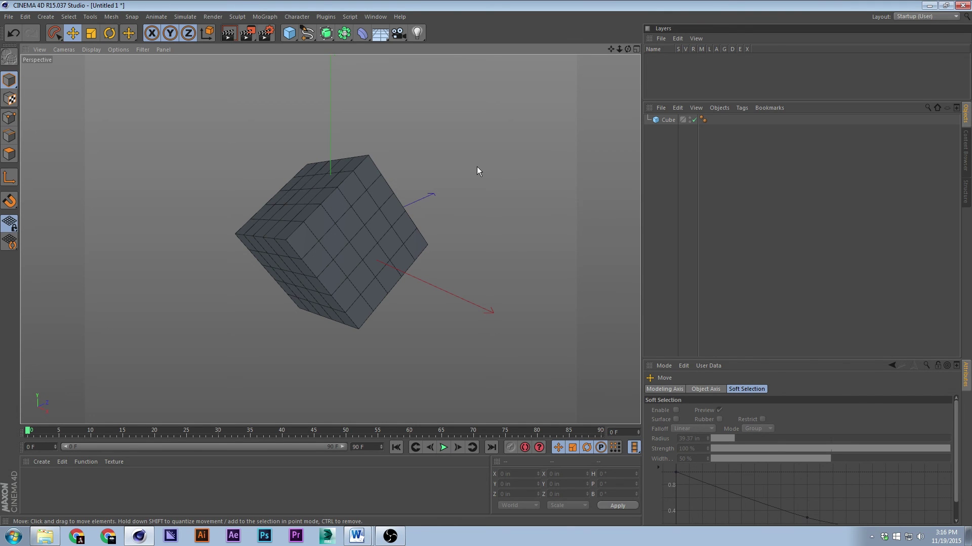
key(n)
key(h)
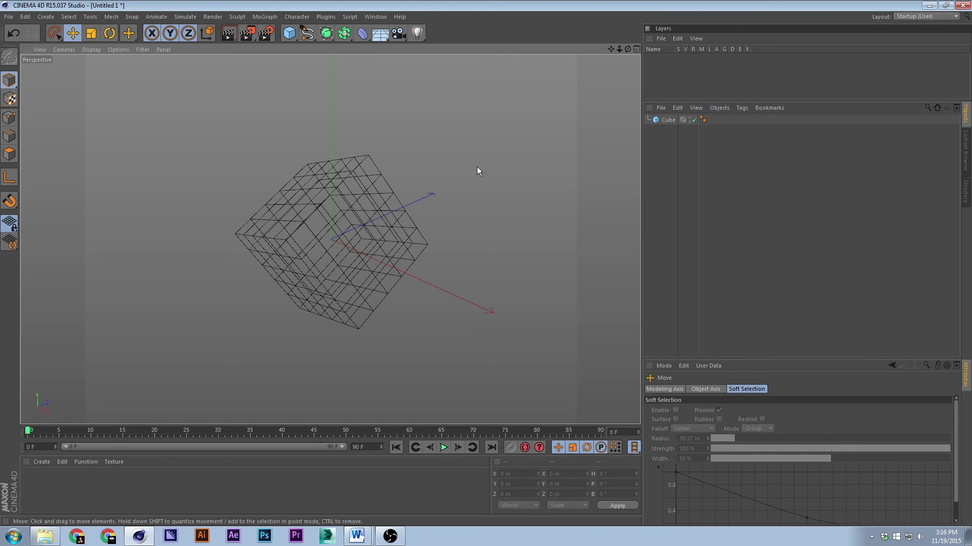
key(n)
key(a)
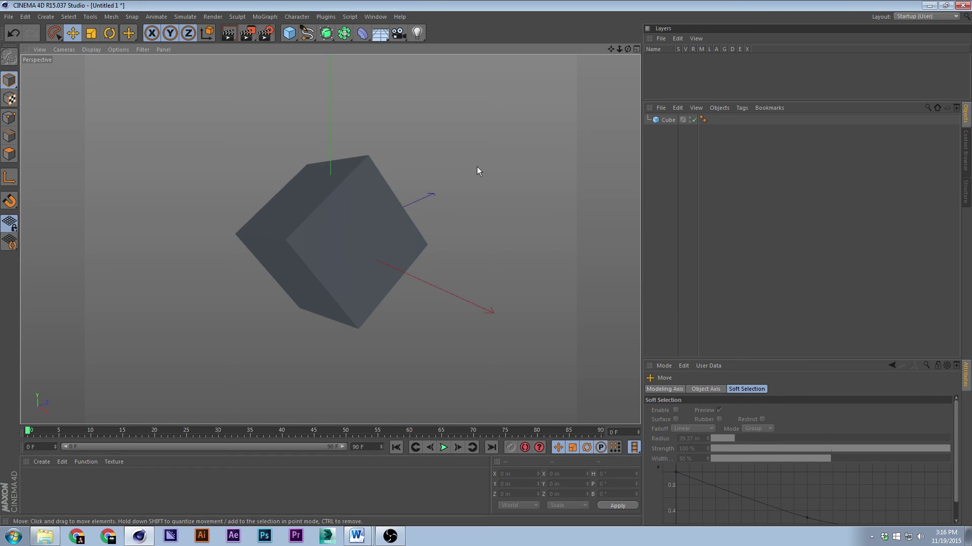
click(341, 227)
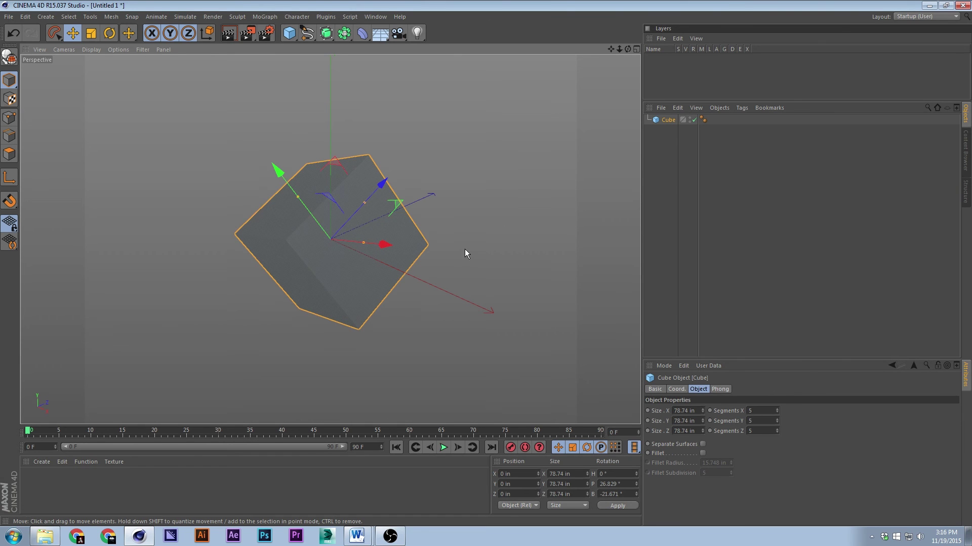
click(464, 248)
click(397, 237)
click(486, 218)
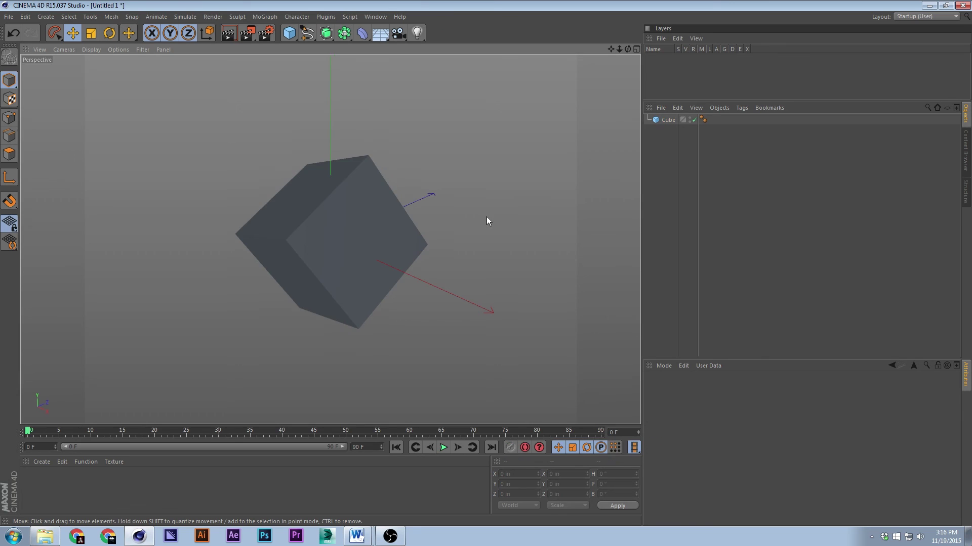
click(347, 213)
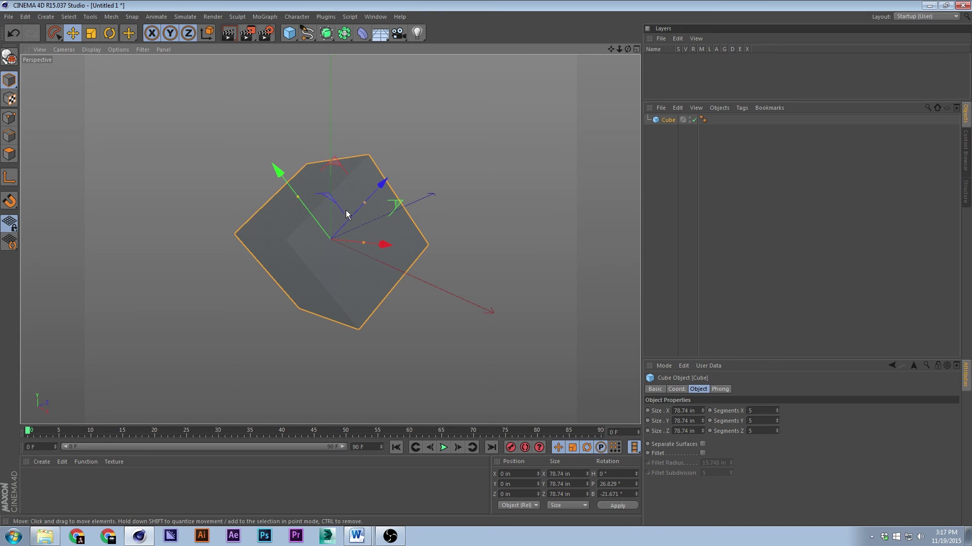
click(557, 187)
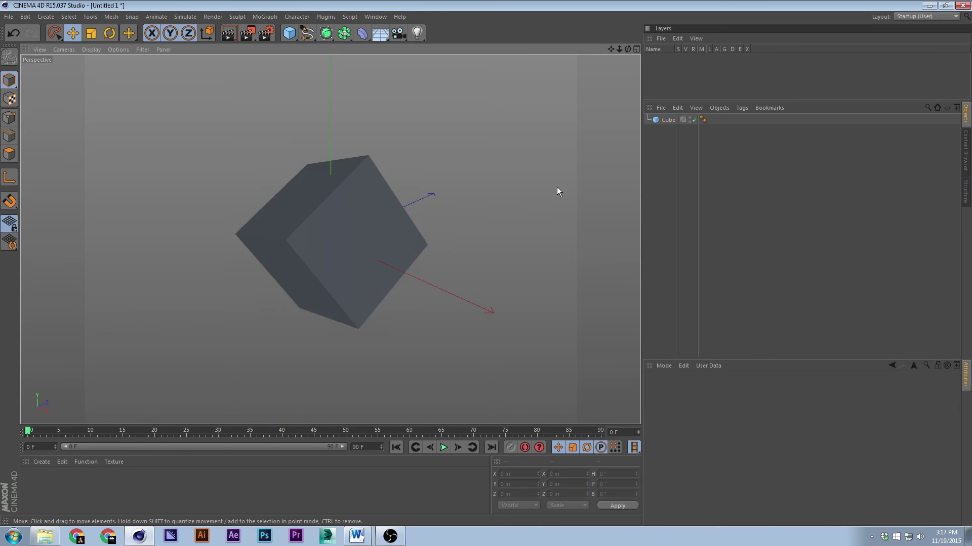
click(335, 201)
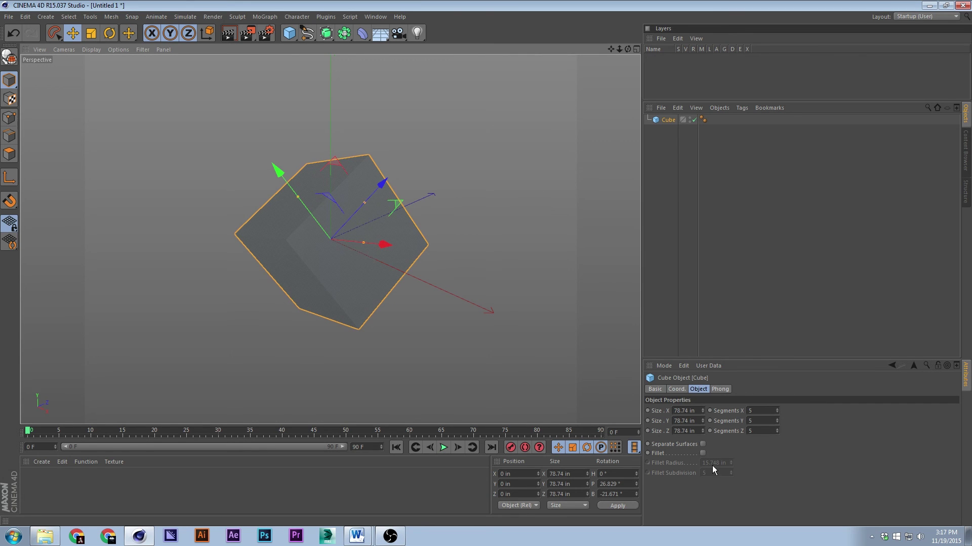
click(654, 389)
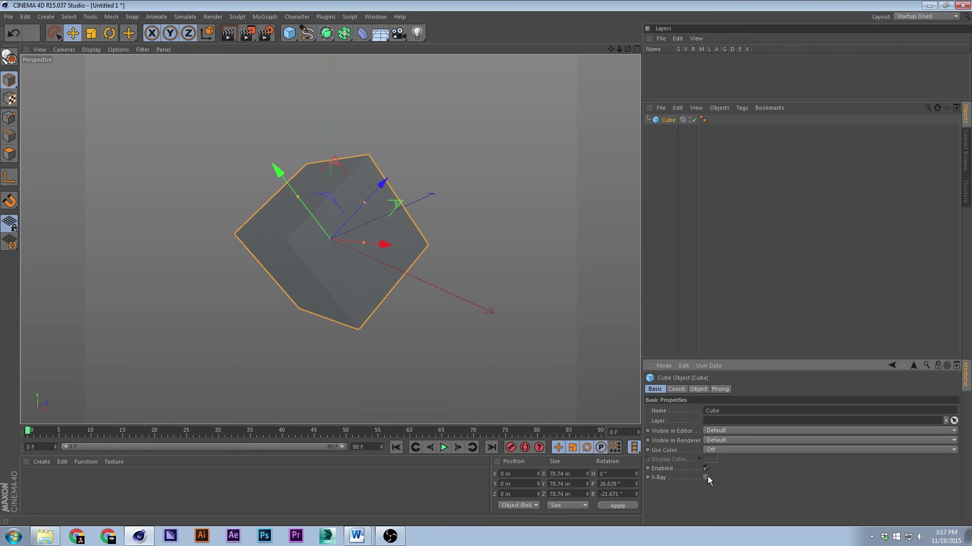
click(156, 94)
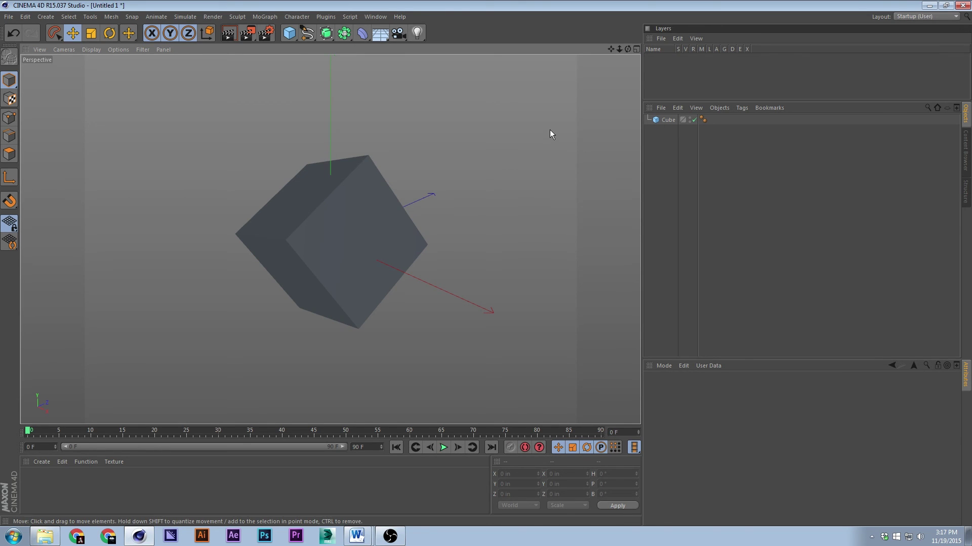
Add an upright cube, delete the tilted one, and select the new Cube.1
click(289, 34)
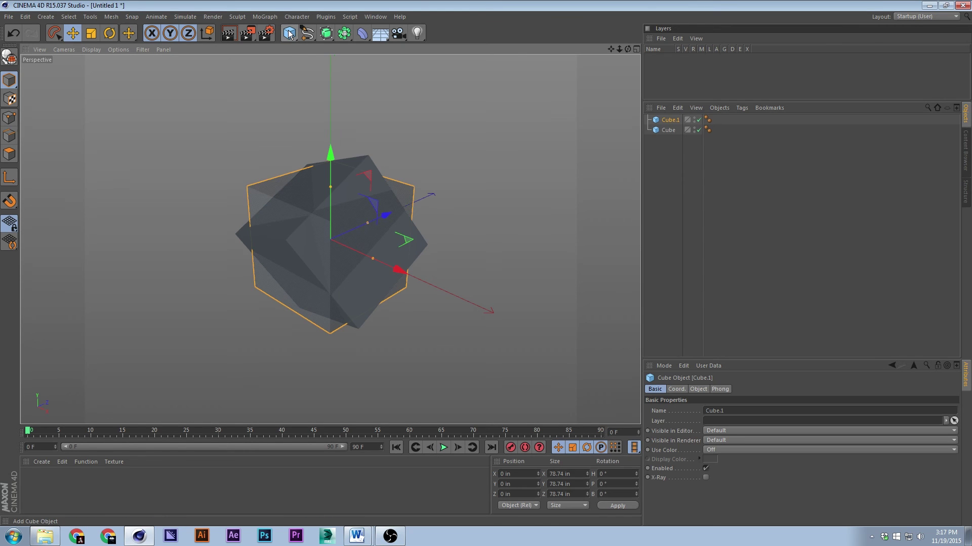
click(360, 159)
key(Delete)
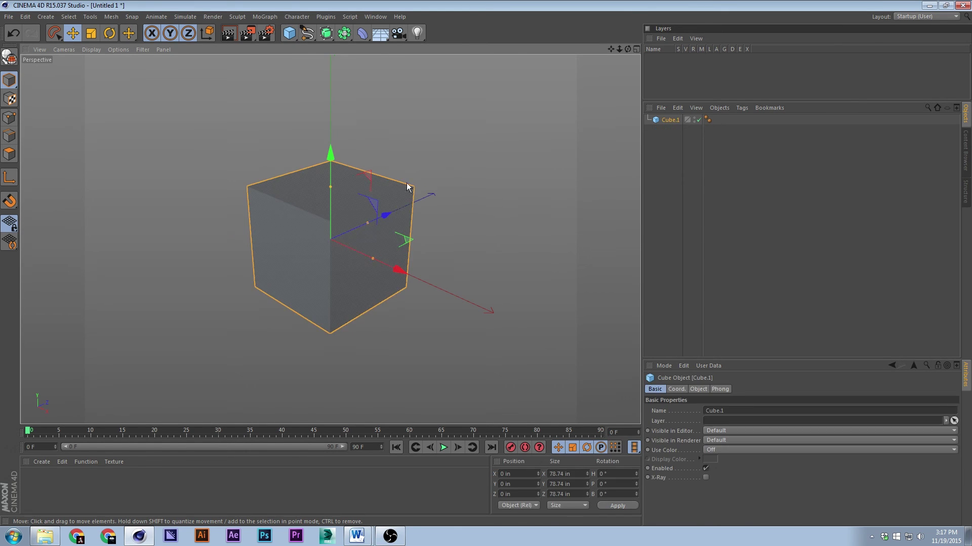
click(387, 194)
click(480, 267)
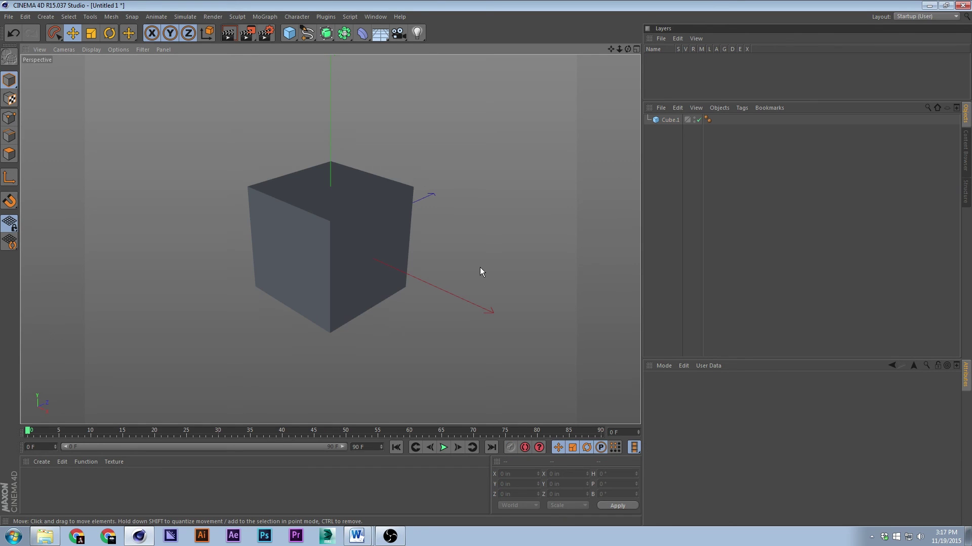
click(337, 223)
click(476, 193)
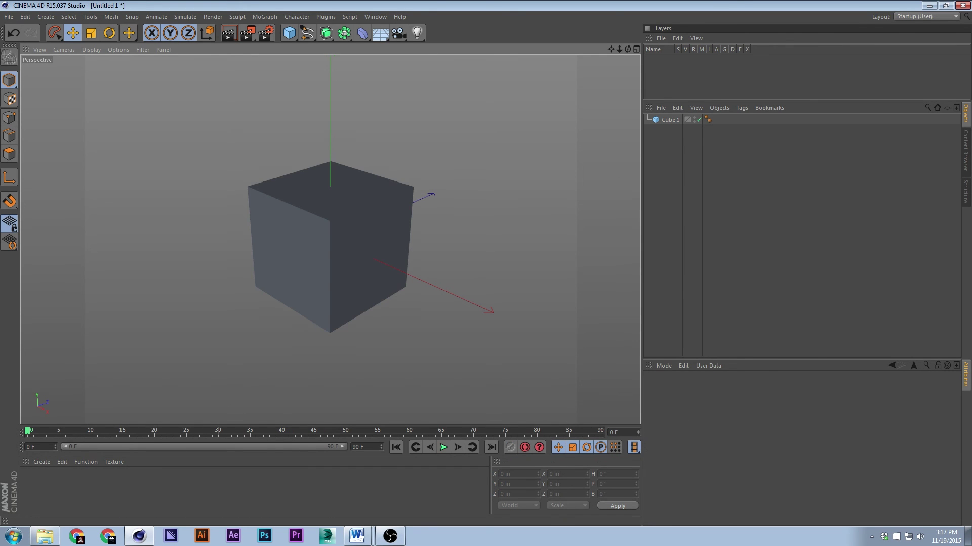
click(336, 222)
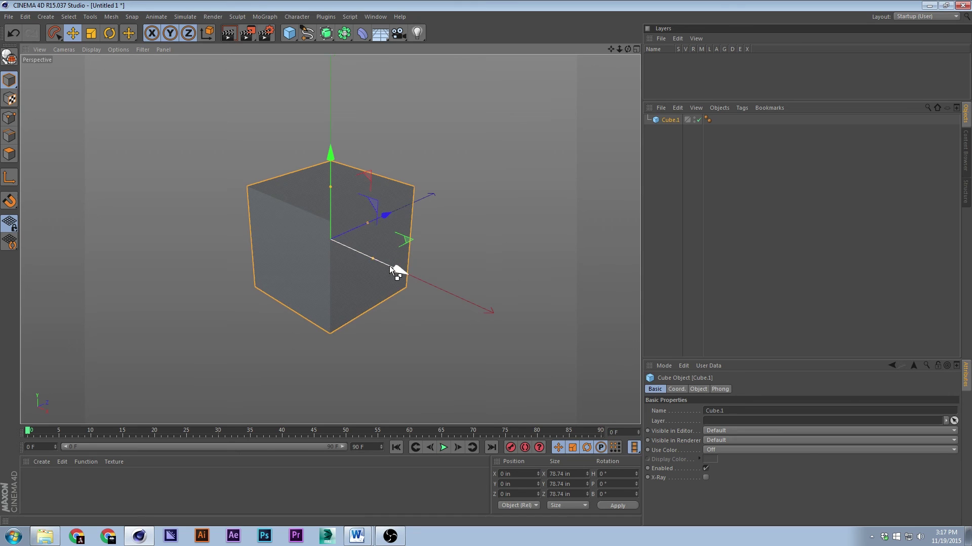
Place copies of the cube side by side and move the front cube to the lower left
drag(391, 267, 526, 162)
key(ctrl+z)
ctrl+drag(454, 247, 477, 220)
key(ctrl+z)
drag(480, 283, 286, 327)
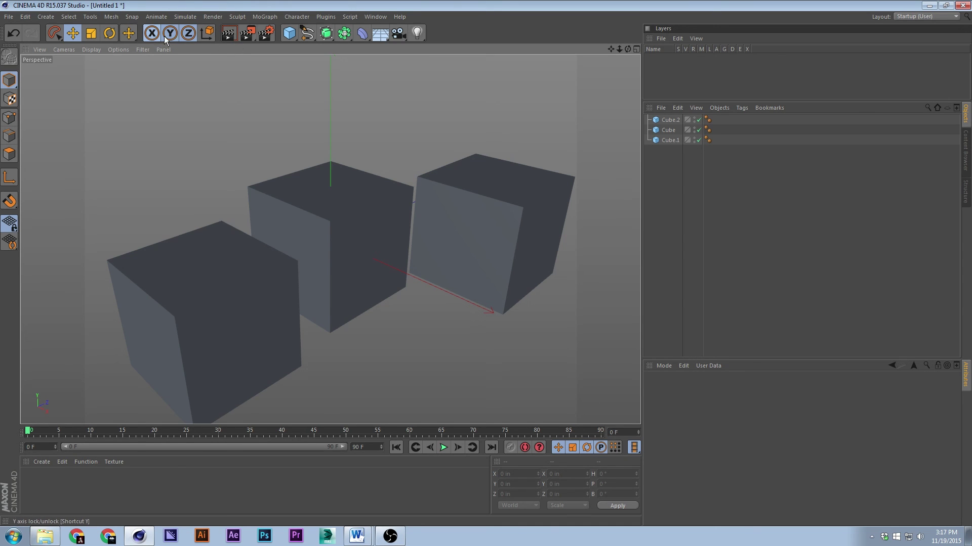
Select the middle cube, Cube.1, leaving the display mode unchanged
click(322, 200)
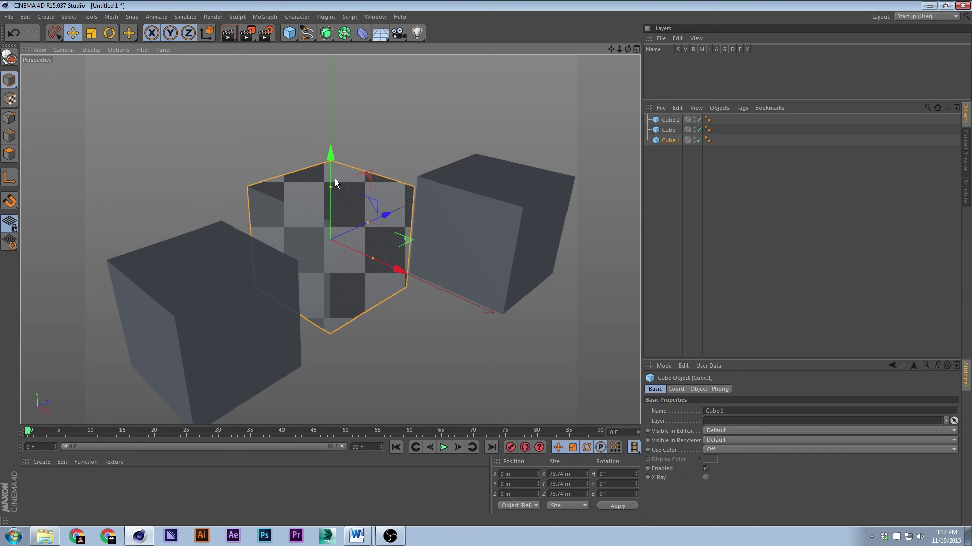
click(92, 49)
click(93, 49)
click(93, 49)
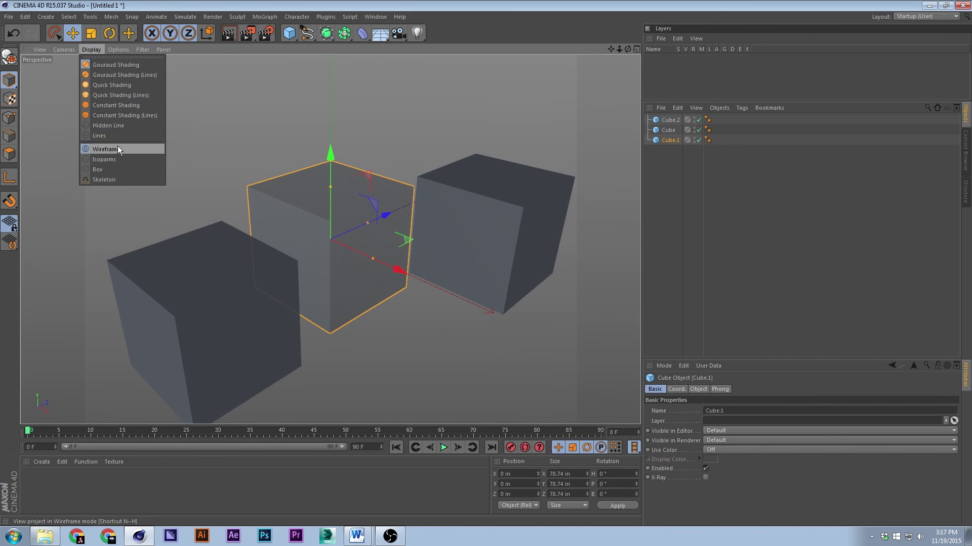
key(Escape)
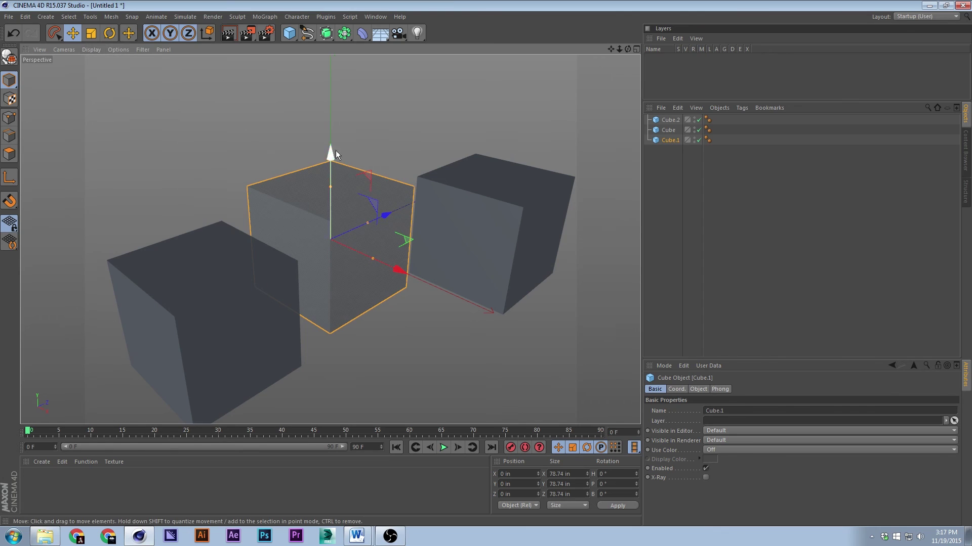
click(92, 49)
key(Escape)
Toggle the X, Y and Z axis locks so the move tool acts on all three axes
key(x)
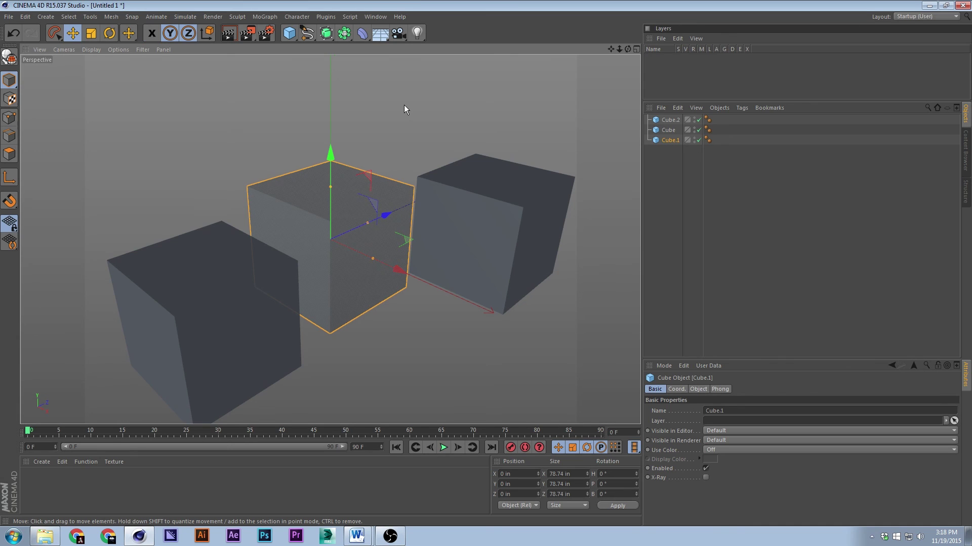
key(x)
key(x)
key(x)
key(x)
key(y)
key(y)
key(z)
key(z)
key(z)
key(x)
key(y)
key(x)
key(z)
key(x)
key(y)
key(z)
key(y)
key(y)
key(x)
key(z)
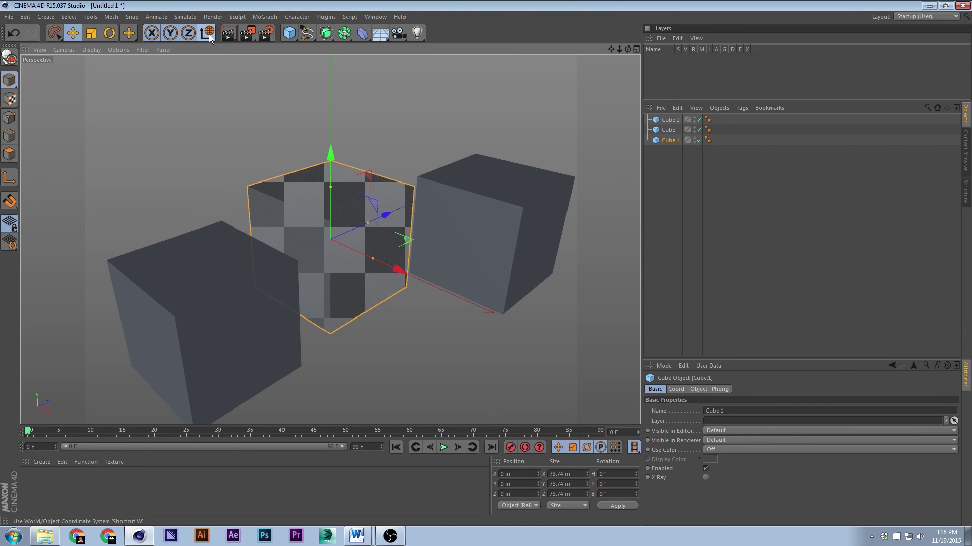
Tilt the middle cube freely, then try raising it along Y, undoing each raise
key(r)
drag(348, 173, 317, 287)
key(e)
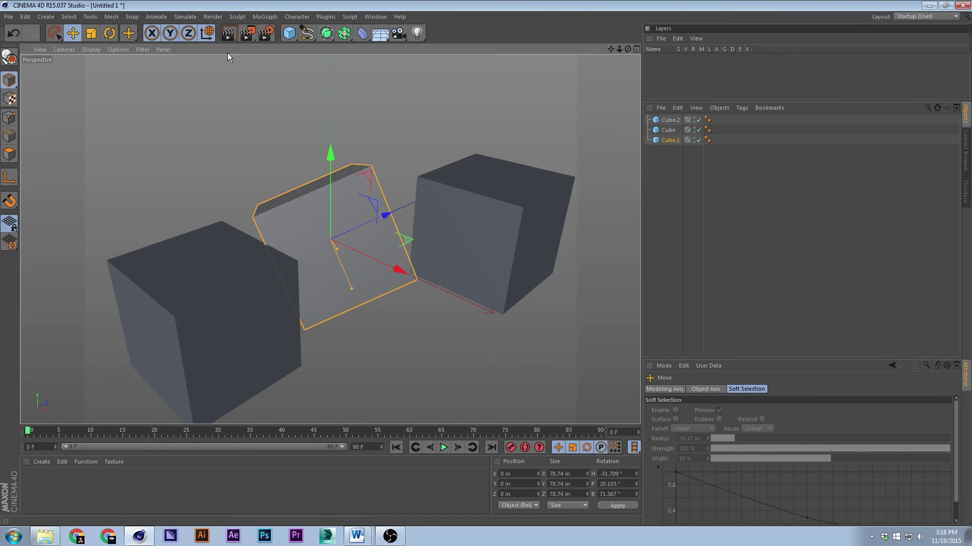
drag(331, 158, 335, 93)
key(ctrl+z)
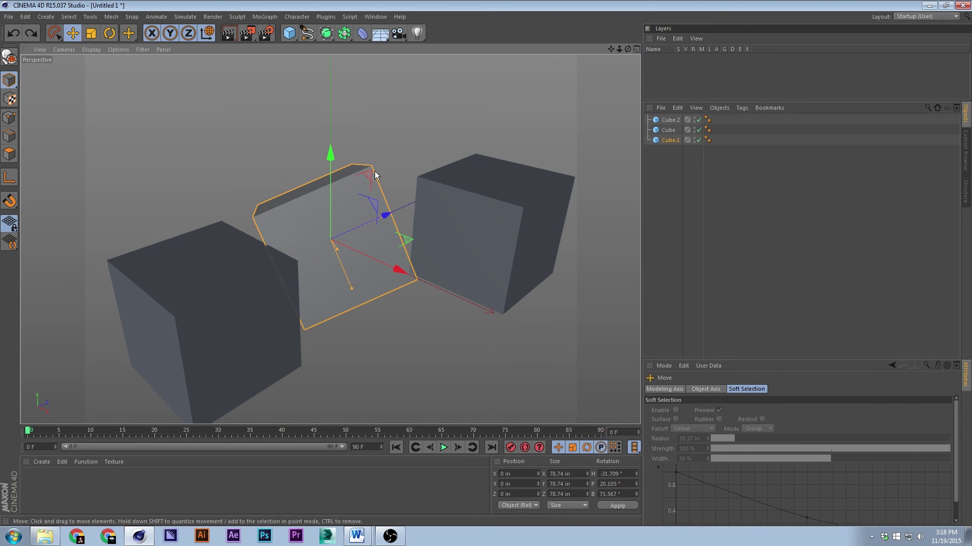
alt+drag(375, 171, 296, 172)
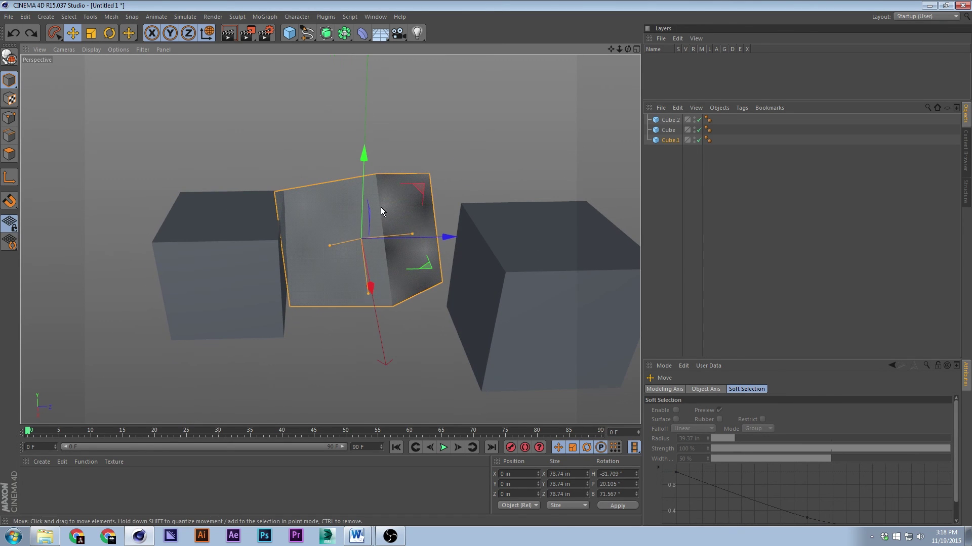
drag(359, 154, 354, 73)
key(ctrl+z)
Try object-axis moves and a new tilt, undoing until Cube.1 sits at 0 with 0° rotation
key(w)
alt+drag(375, 114, 424, 306)
drag(368, 324, 357, 226)
key(ctrl+z)
drag(423, 228, 149, 263)
key(ctrl+z)
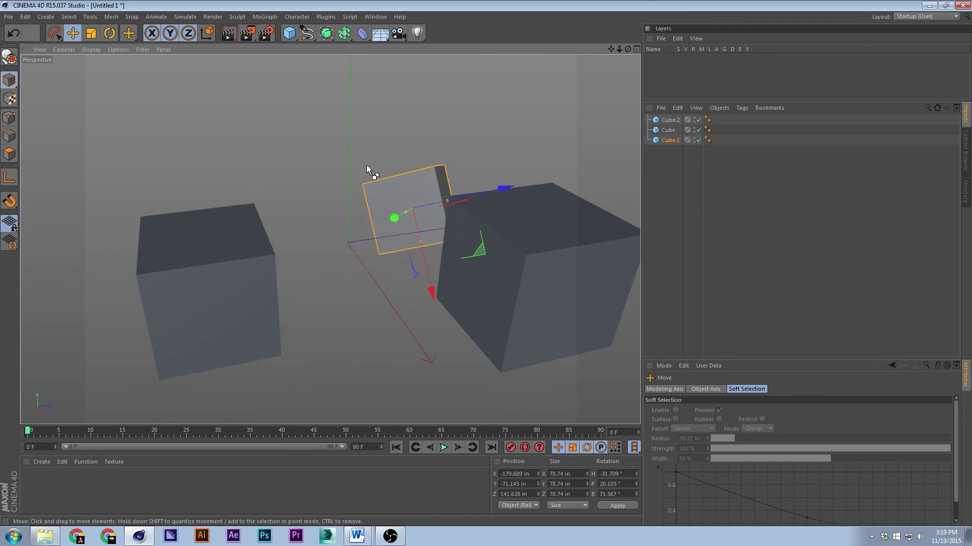
key(r)
drag(384, 222, 351, 199)
key(e)
drag(375, 255, 509, 282)
key(ctrl+z)
key(ctrl+z)
key(ctrl+z)
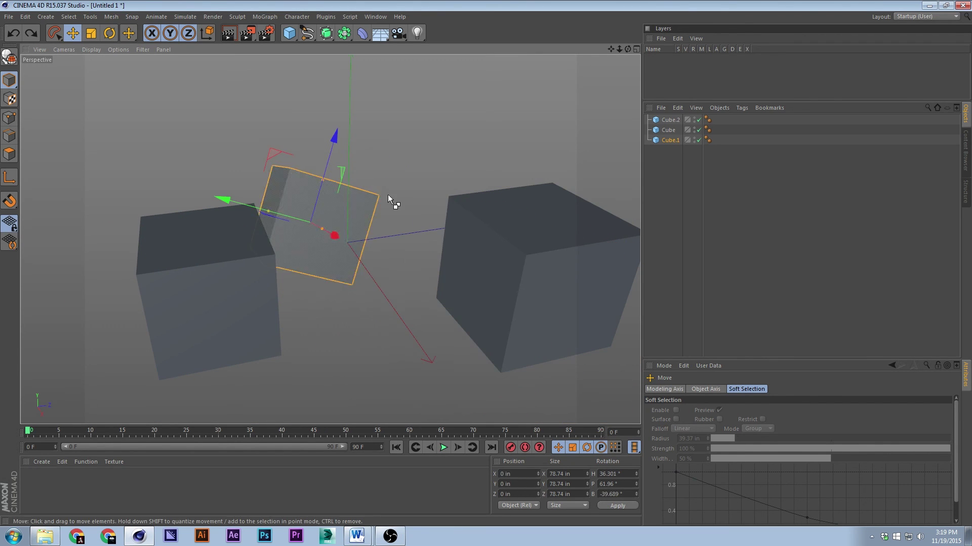
key(ctrl+z)
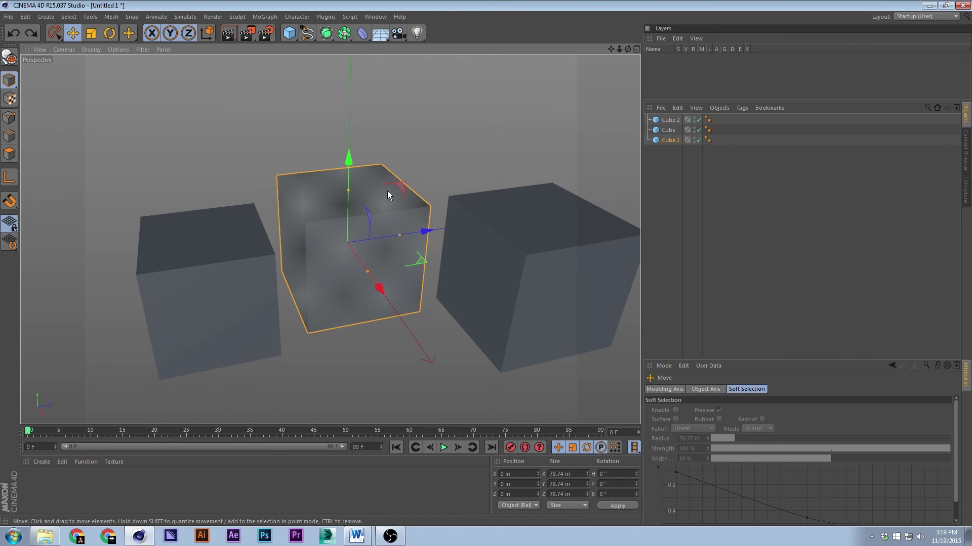
Select only the middle cube, Cube.1, and orbit the view around the three cubes
click(431, 150)
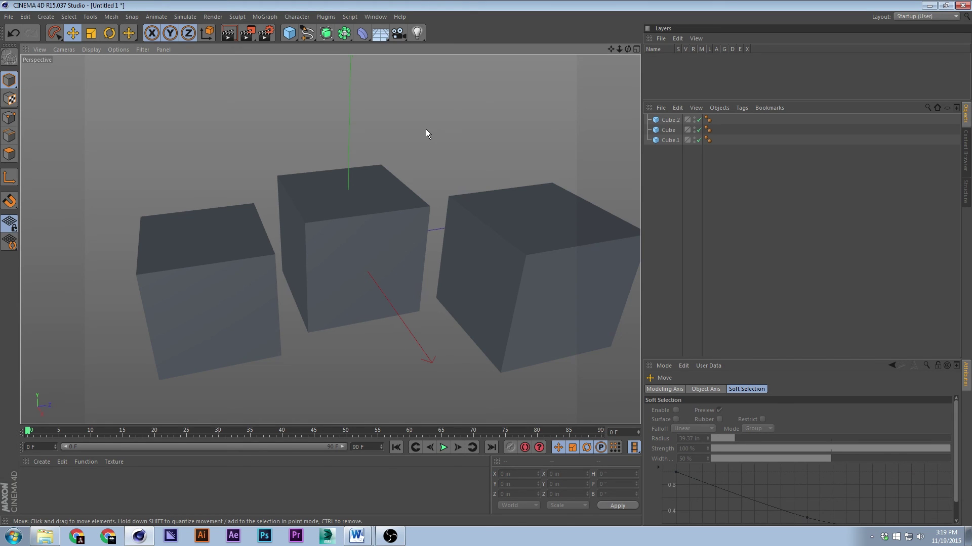
key(ctrl+a)
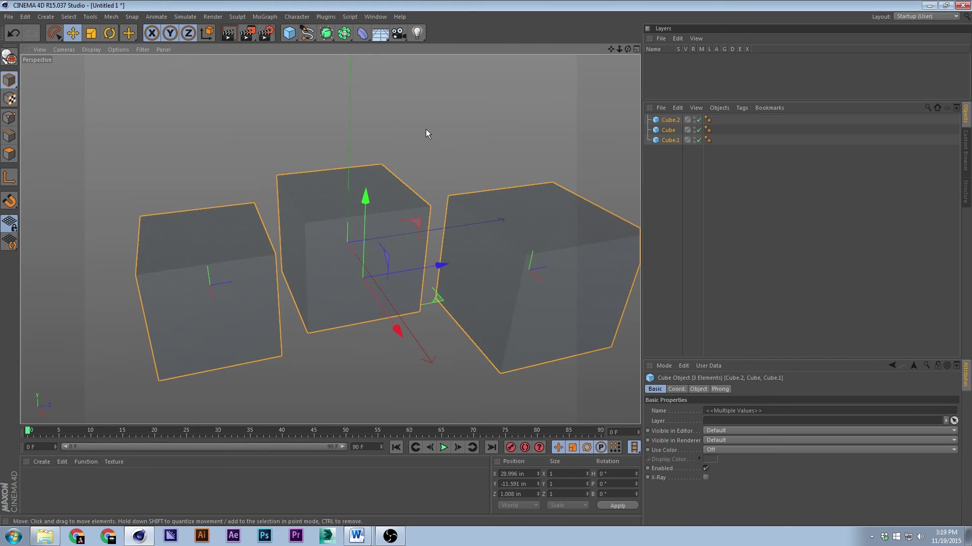
click(426, 129)
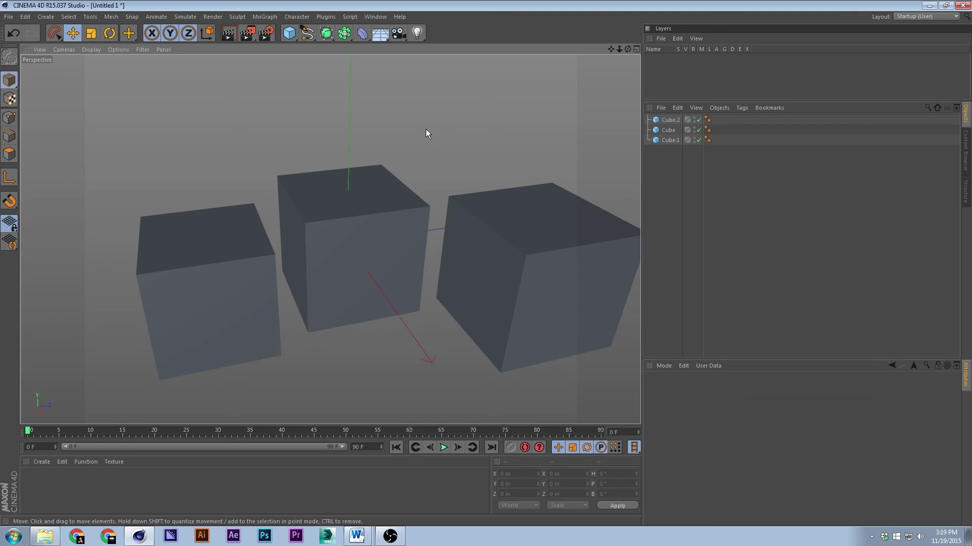
click(321, 226)
scroll(325, 227, down, 3)
alt+drag(327, 226, 374, 234)
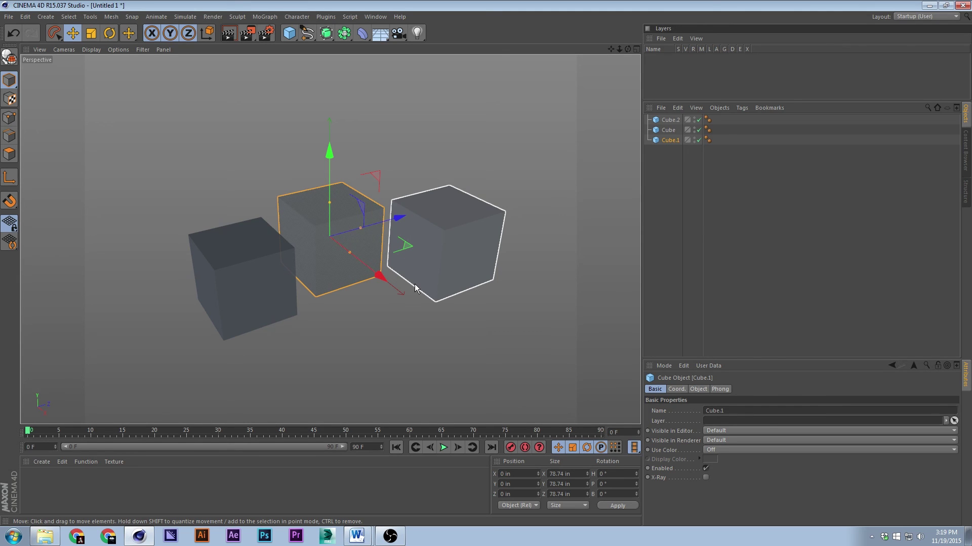
Turn on Auto Keying and set the current frame to 38
click(63, 433)
click(28, 431)
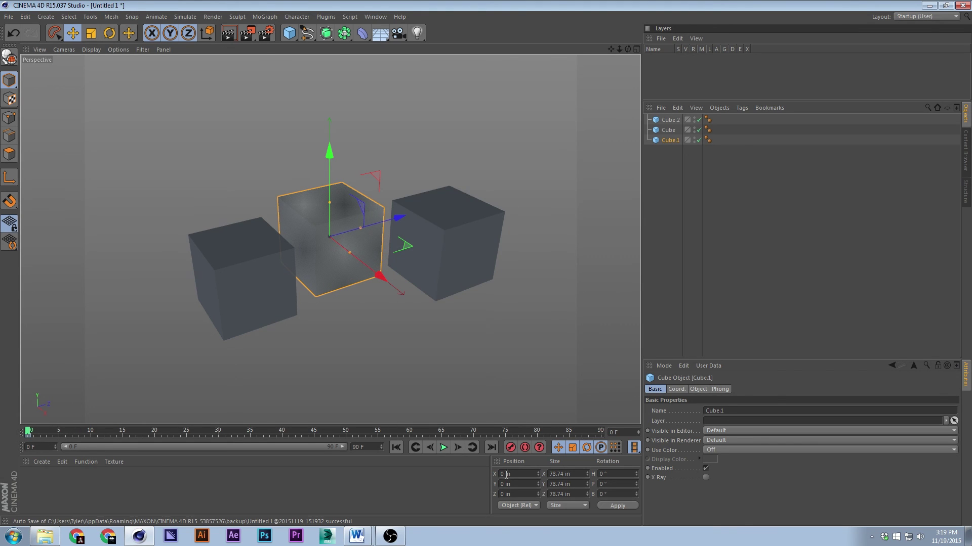
click(525, 447)
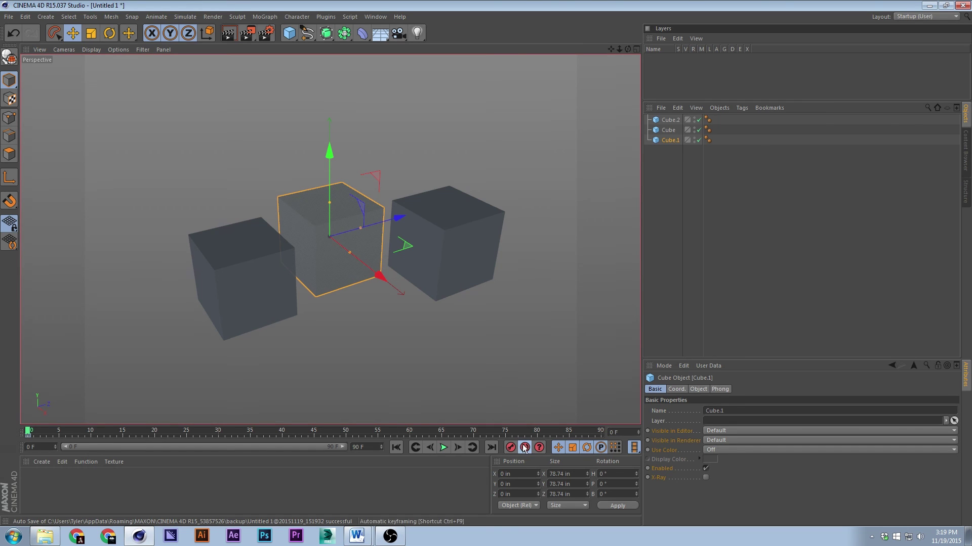
click(269, 431)
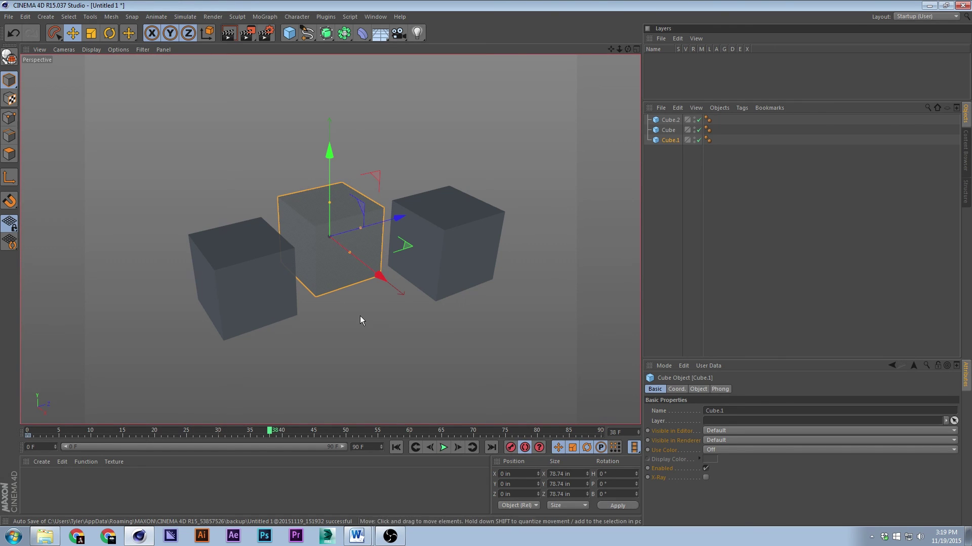
Key Cube.1 at X 168.368 in and move that keyframe from frame 38 to frame 90
drag(380, 277, 526, 347)
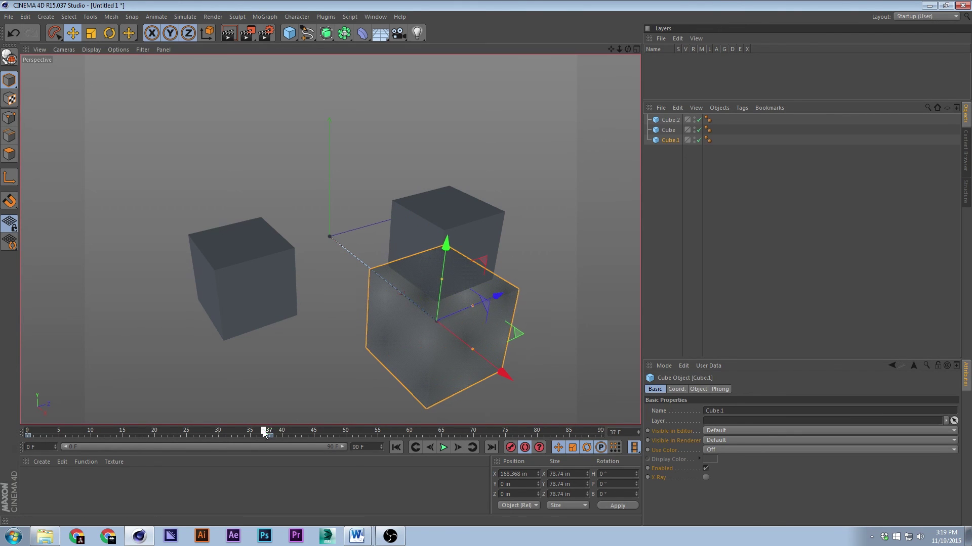
key(shift+f)
drag(271, 436, 603, 441)
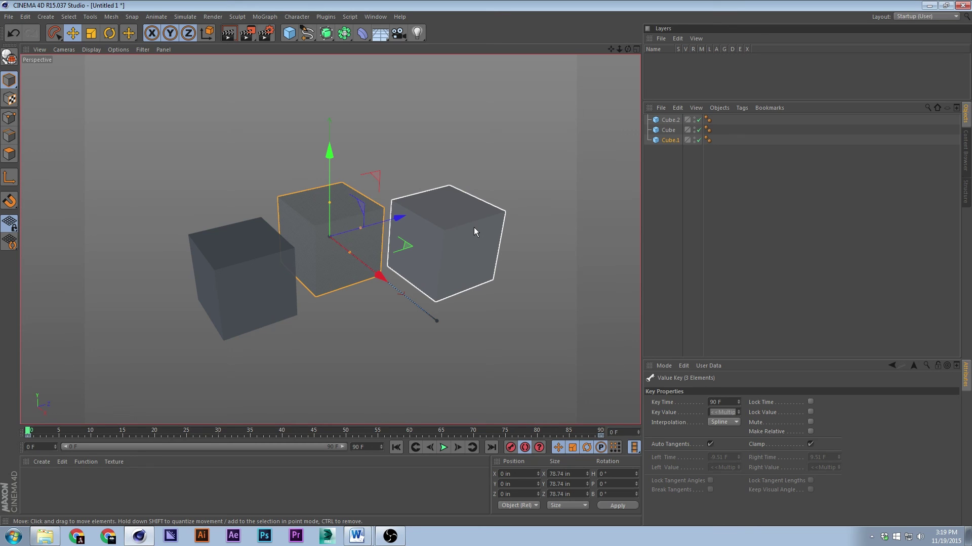
key(shift+g)
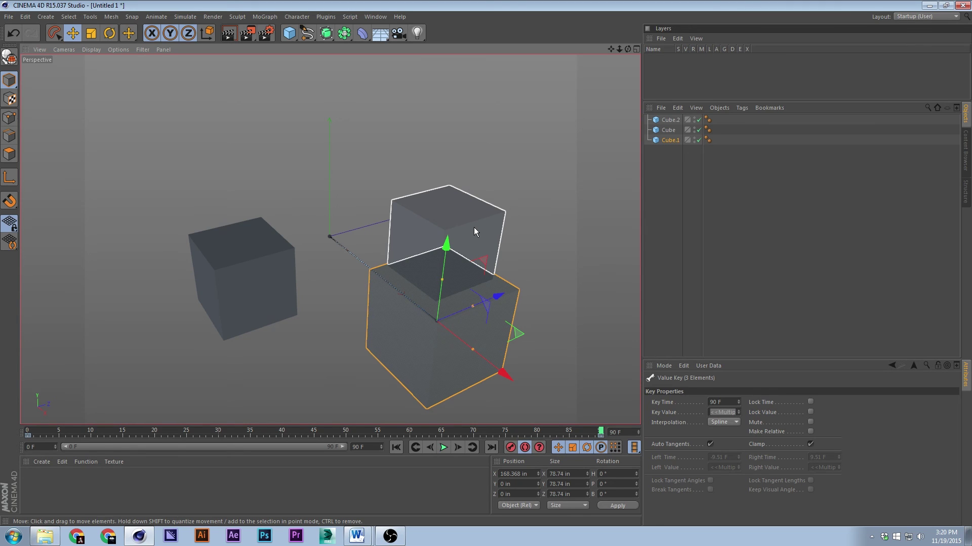
Play the animation from frame 0 to preview the slide, then reselect the middle cube
key(shift+f)
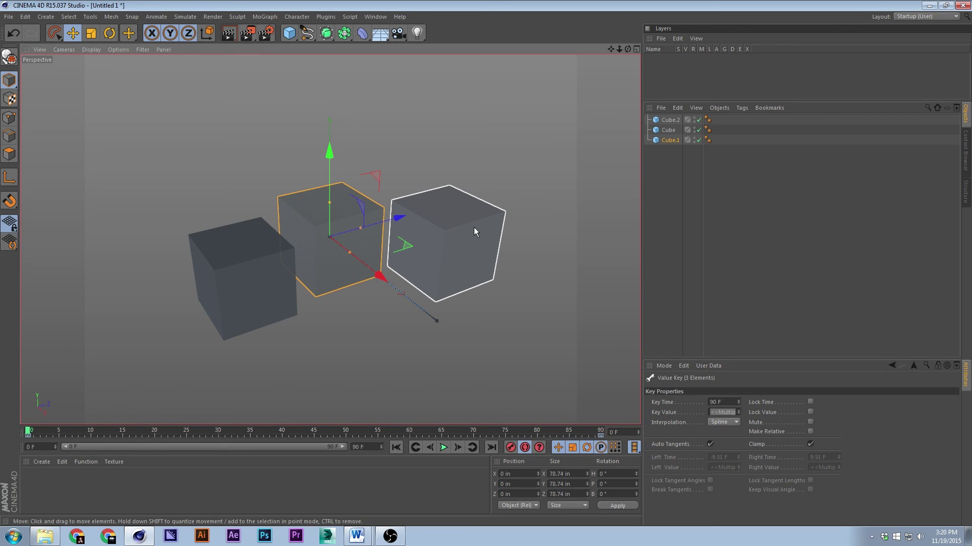
key(F8)
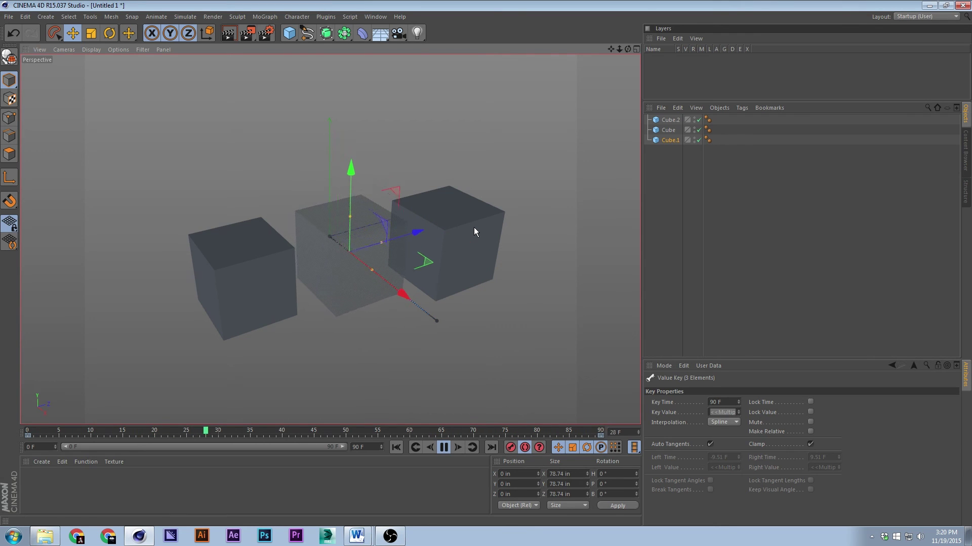
key(F8)
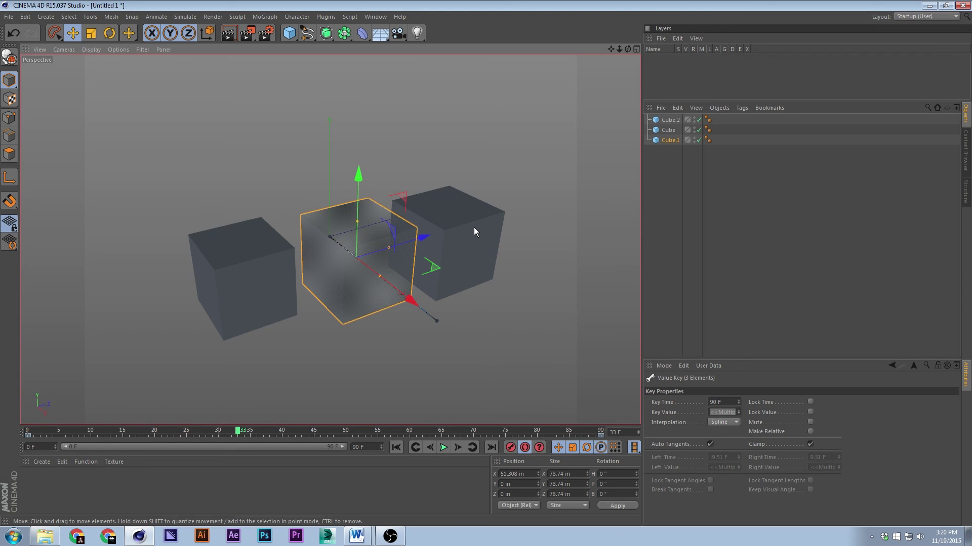
key(F8)
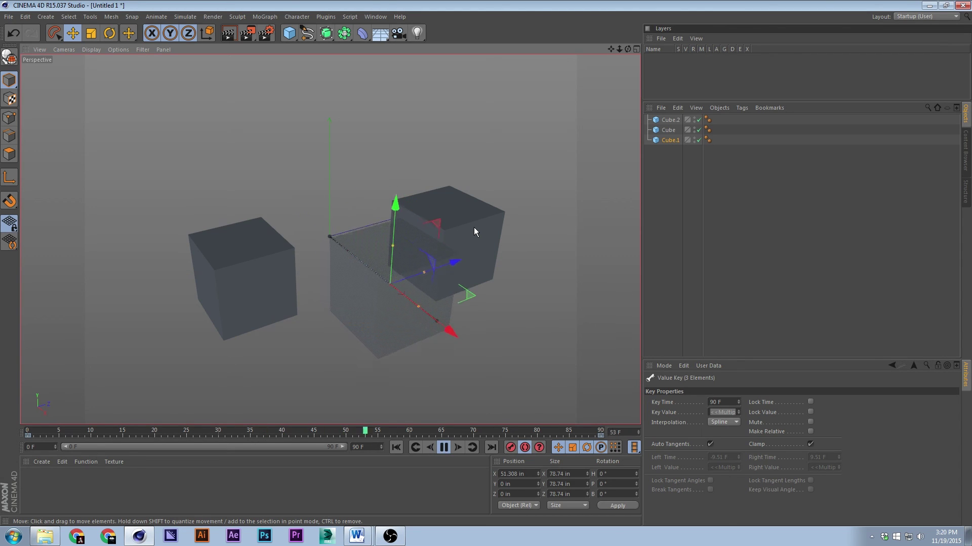
key(F8)
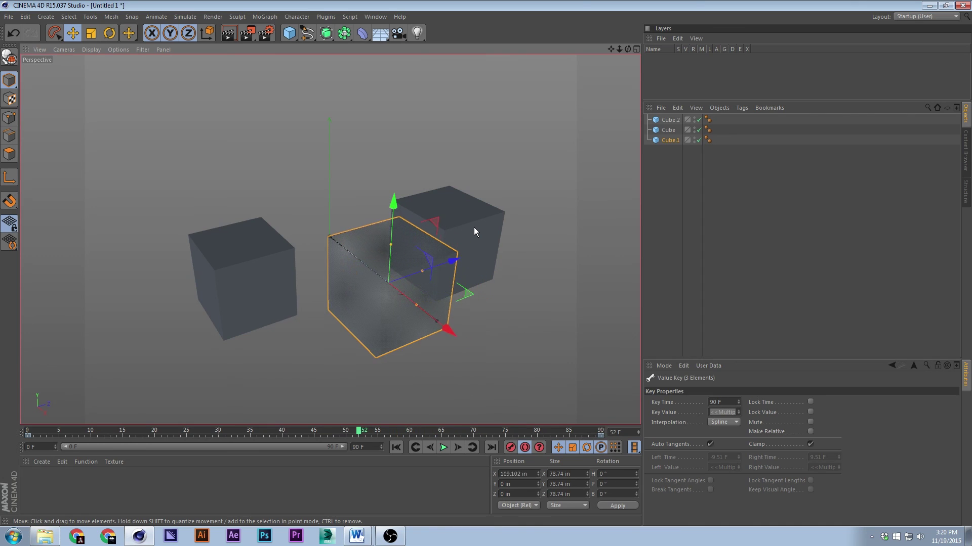
click(531, 288)
click(423, 274)
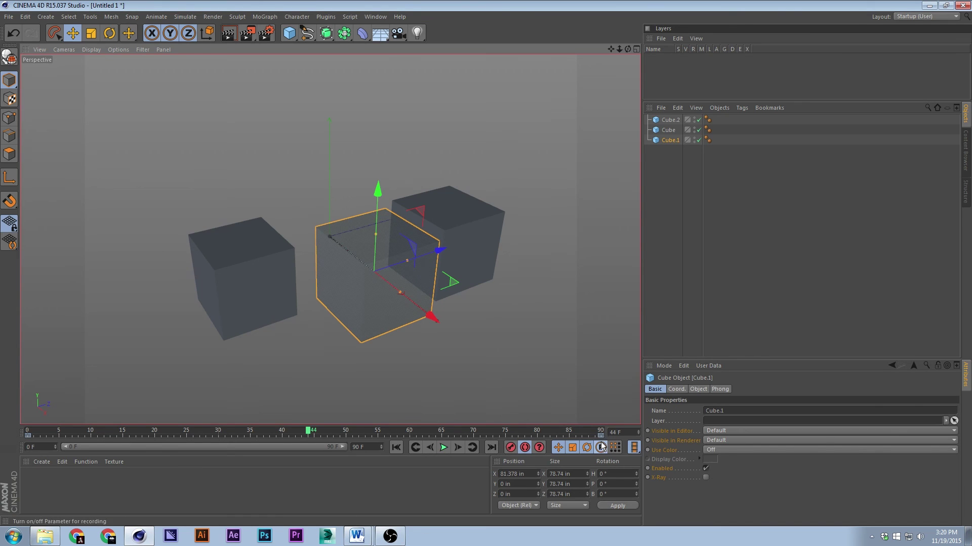
Put the middle cube back at the centre and apply a new material, Mat, to all three cubes
key(ctrl+z)
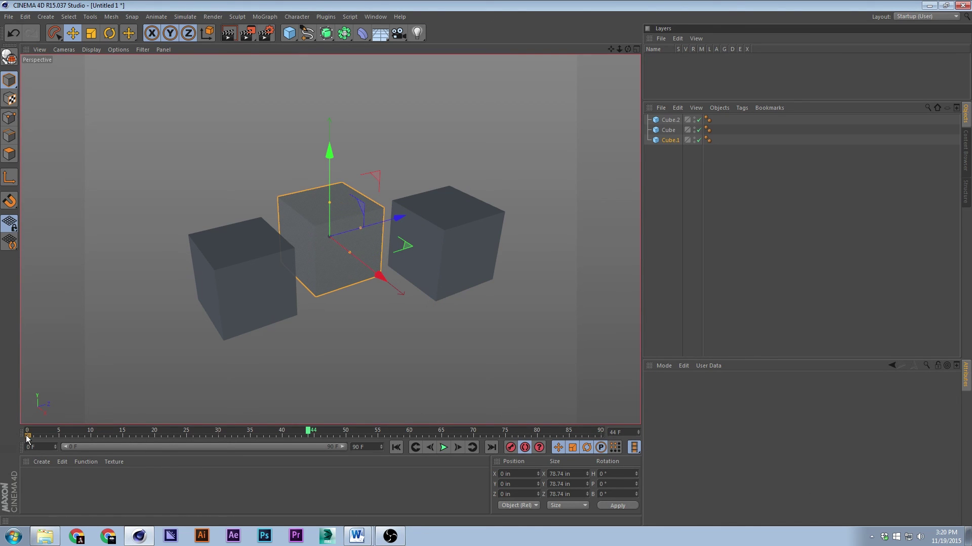
click(426, 315)
click(350, 250)
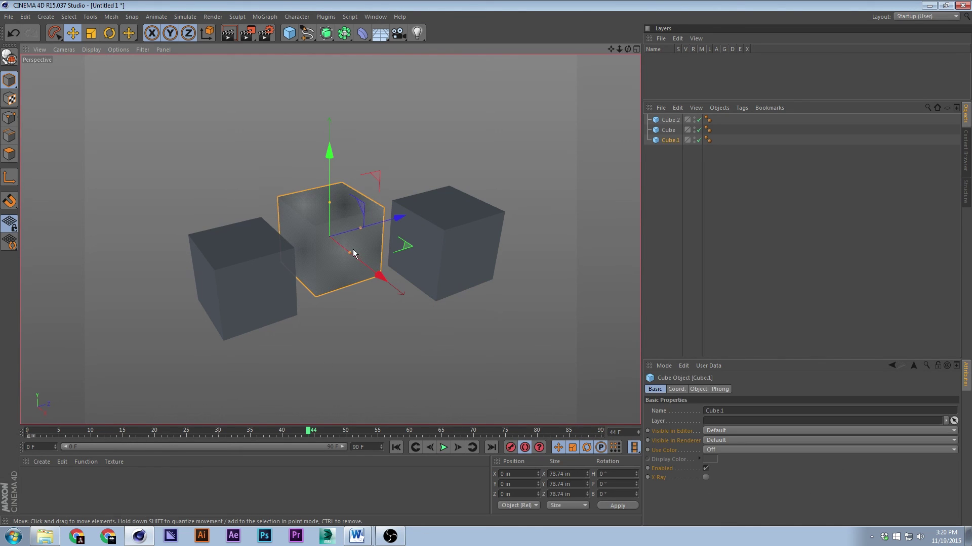
click(375, 329)
double_click(59, 484)
drag(32, 482, 252, 264)
drag(29, 480, 332, 196)
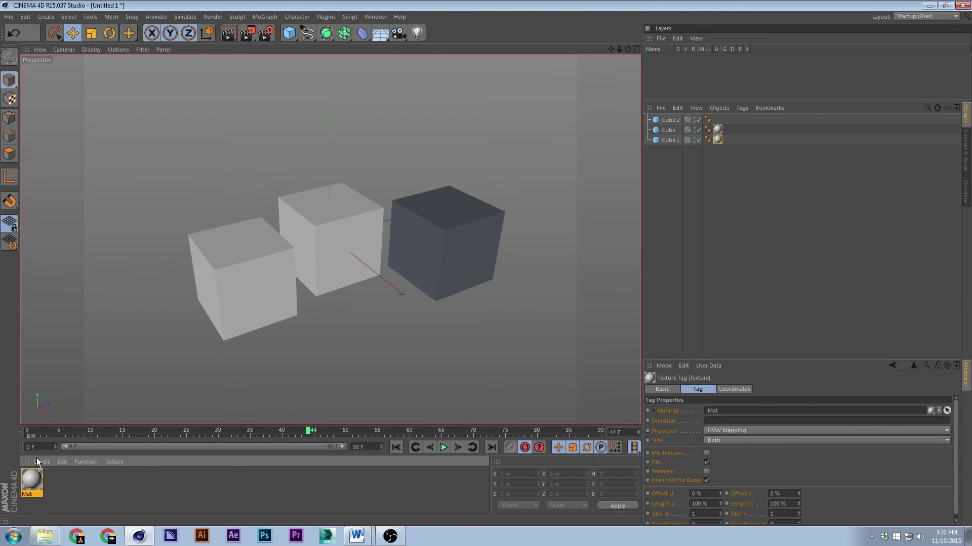
drag(31, 482, 496, 217)
Create materials Mat.1 and Mat.2 and apply Mat.2 to the right and left cubes
click(261, 269)
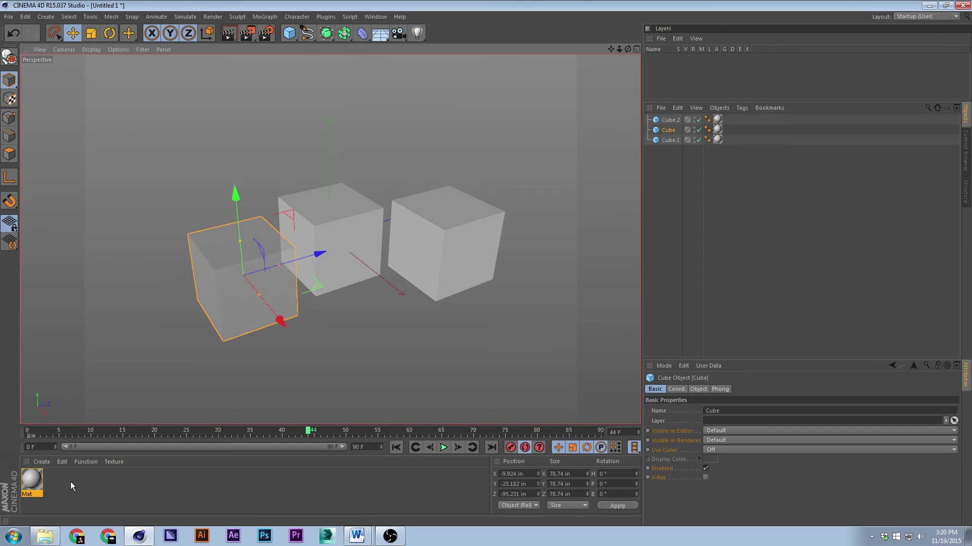
double_click(55, 482)
double_click(87, 480)
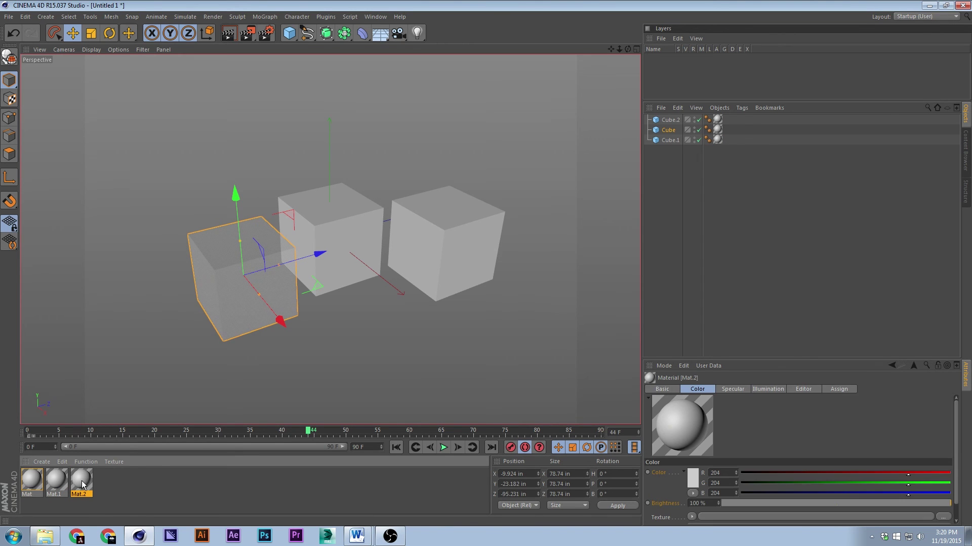
drag(83, 485, 426, 217)
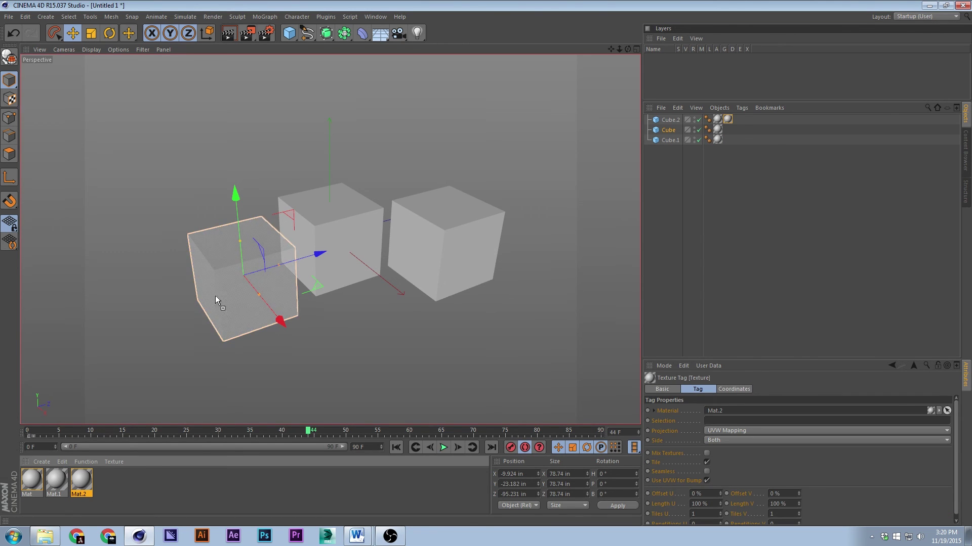
drag(217, 294, 218, 295)
click(403, 387)
Make Mat.2 magenta with red 255 and green 22
double_click(81, 480)
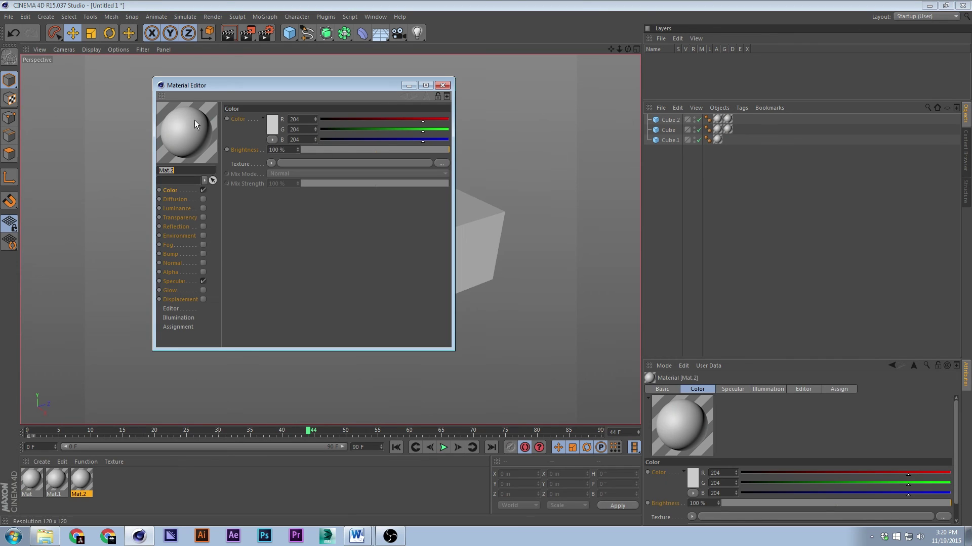
click(503, 350)
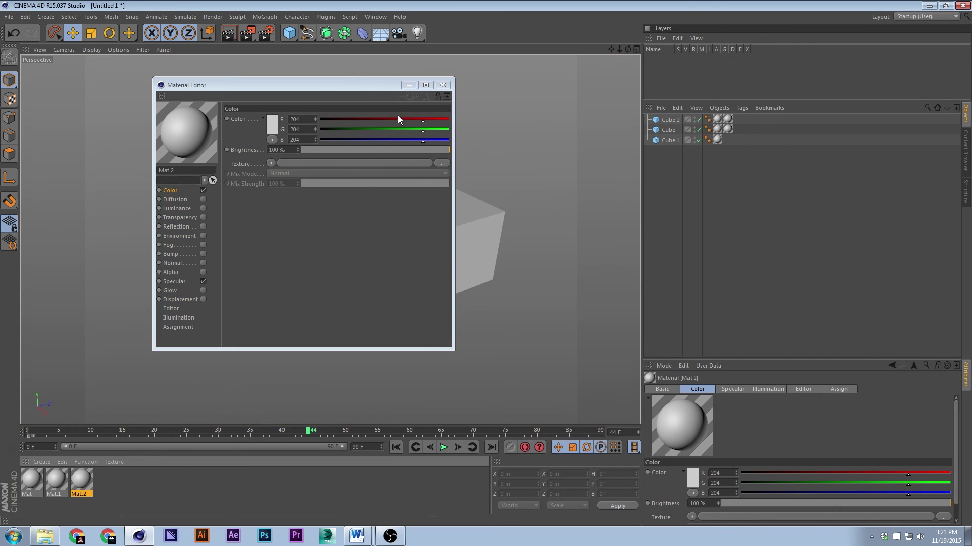
drag(398, 119, 450, 120)
drag(393, 129, 332, 130)
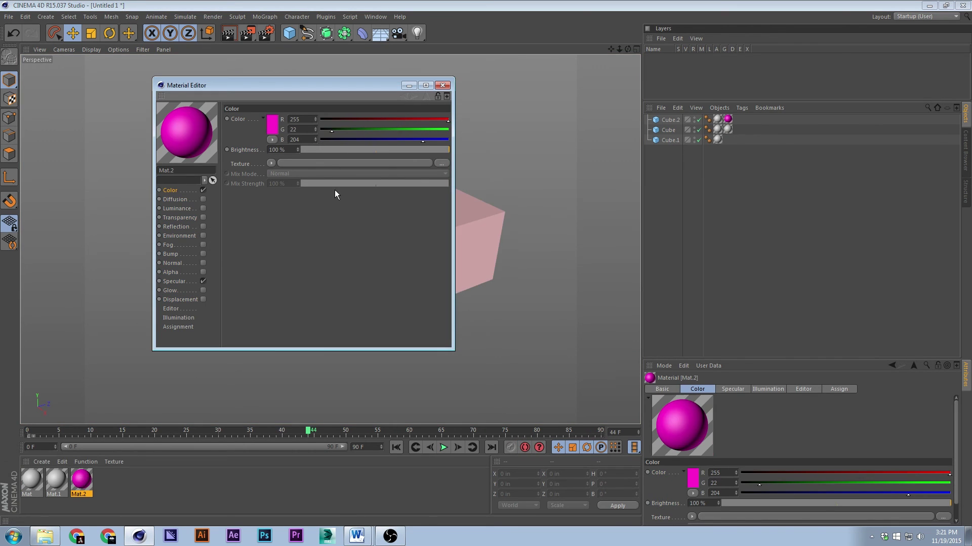
click(443, 86)
Apply Mat.1 to the left cube and delete the extra and grey material tags
click(280, 279)
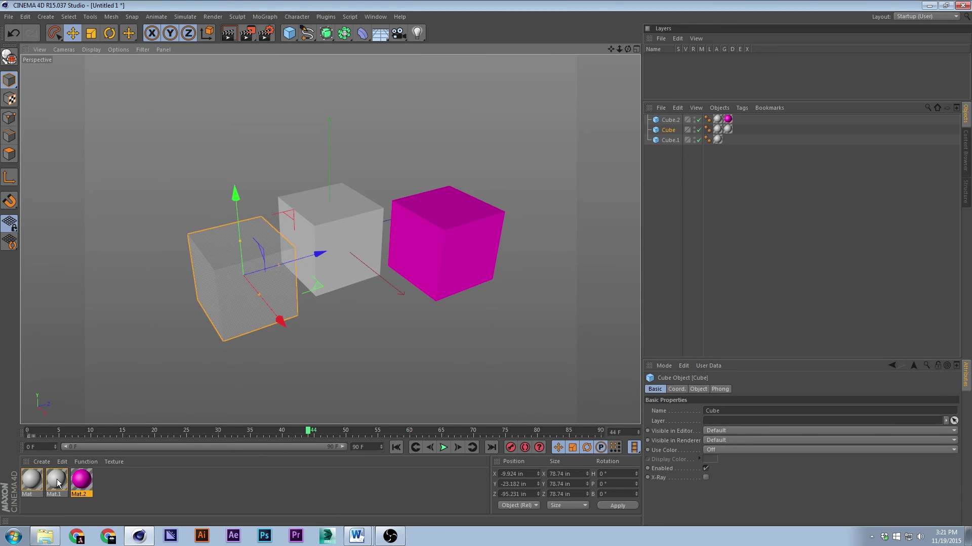
drag(56, 478, 255, 288)
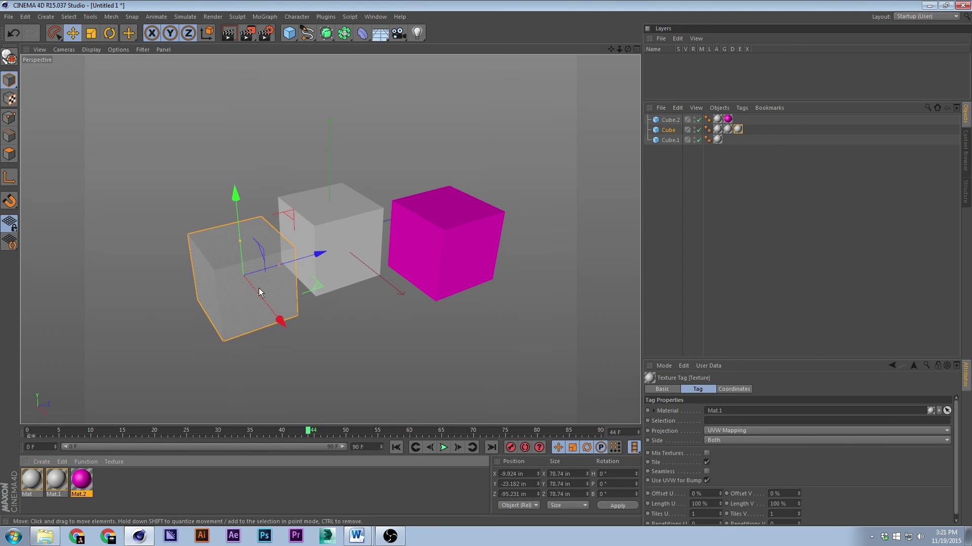
click(738, 129)
key(Delete)
click(728, 129)
key(Delete)
click(718, 120)
key(Delete)
Change Mat.1's colour to blue (0,107,204)
click(718, 140)
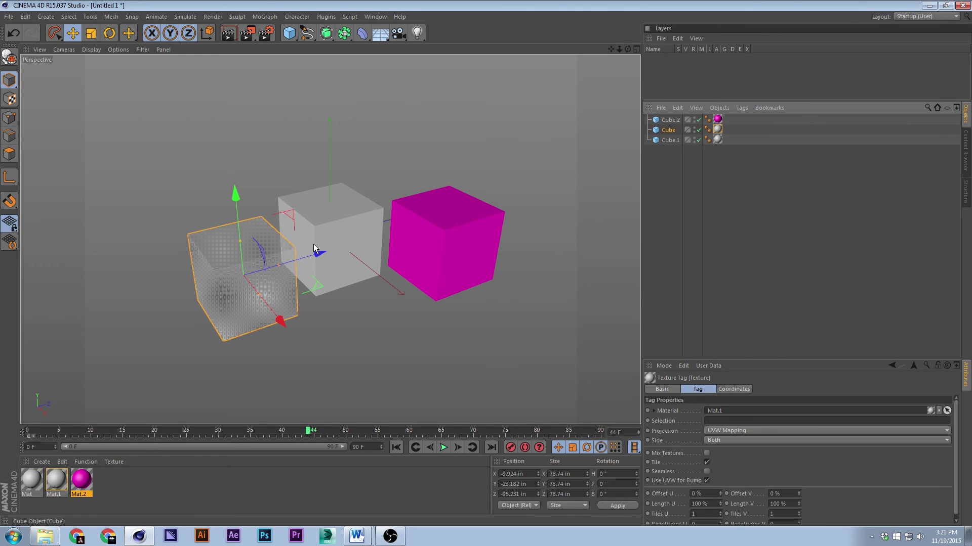
double_click(57, 479)
drag(417, 117, 333, 110)
click(438, 70)
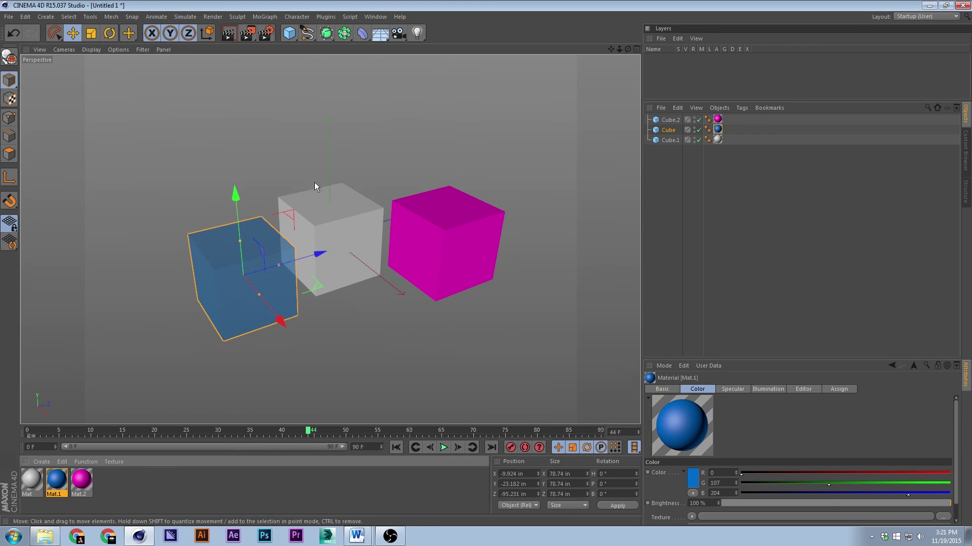
Change Mat's colour to green (0,207,11) by lowering its red and blue amounts
click(317, 200)
click(32, 482)
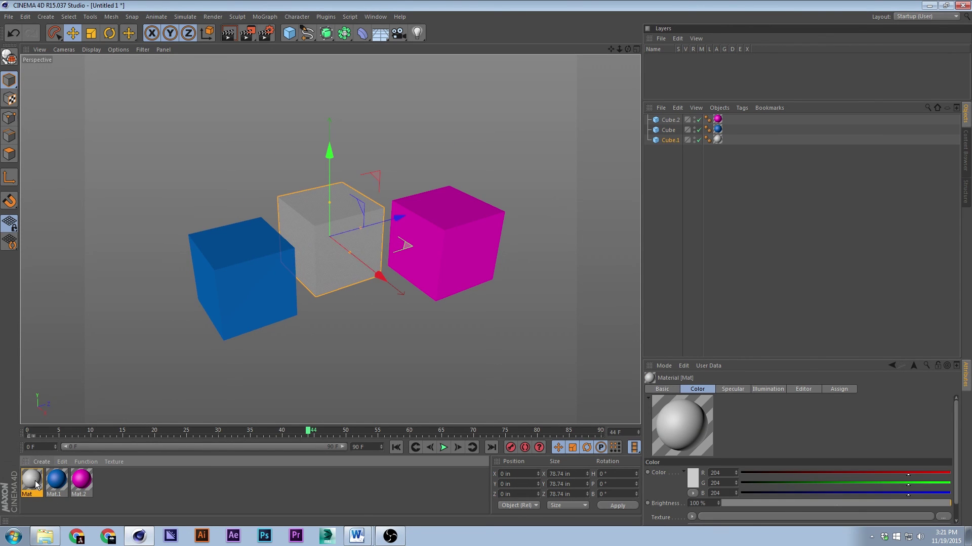
double_click(32, 481)
drag(419, 105, 317, 105)
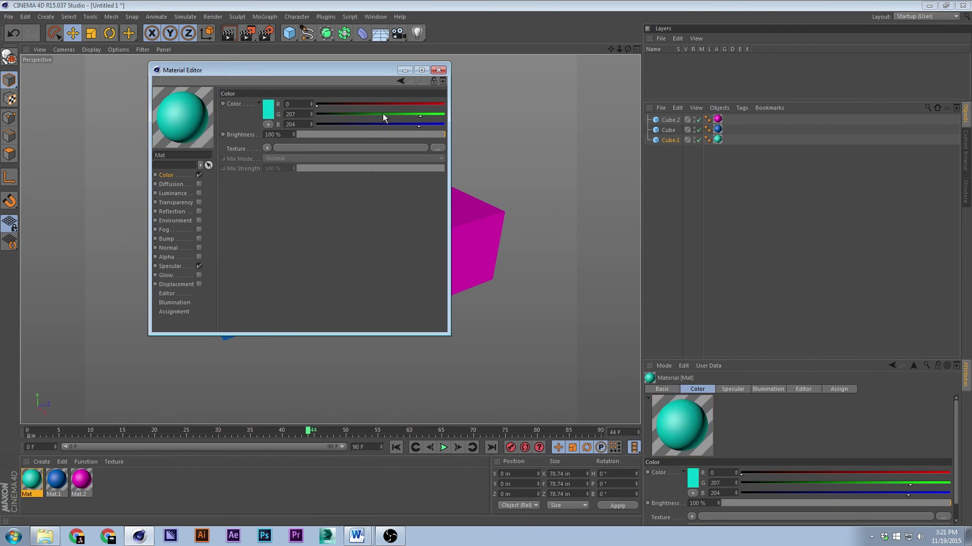
drag(419, 125, 318, 123)
click(439, 71)
Adjust the view slightly and select the green middle cube
click(405, 197)
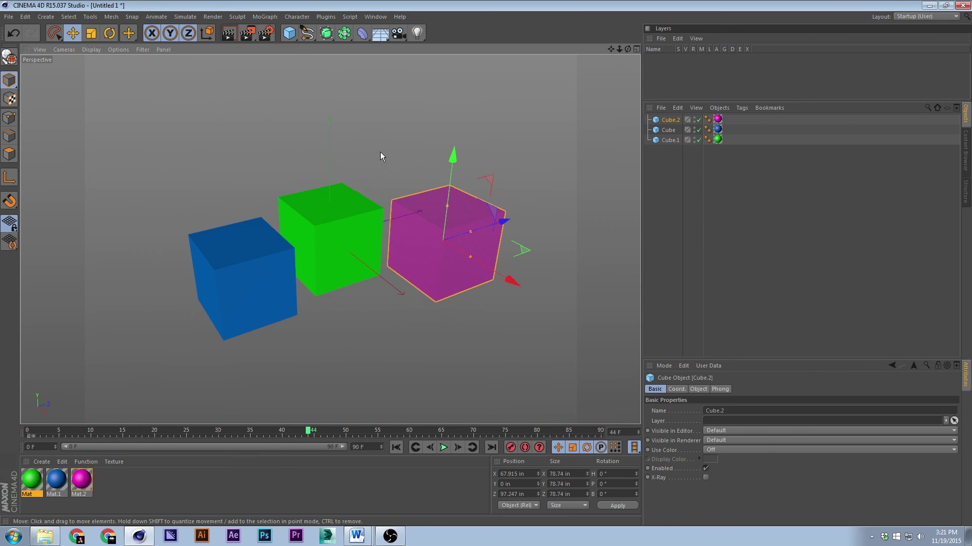
click(380, 153)
scroll(379, 172, up, 2)
click(377, 220)
click(405, 221)
alt+middle_drag(404, 221, 407, 207)
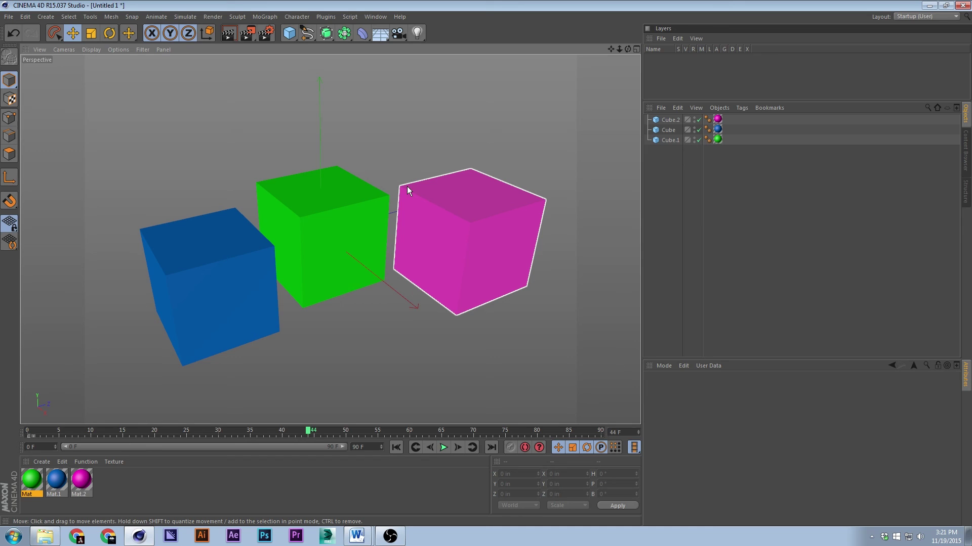
click(335, 187)
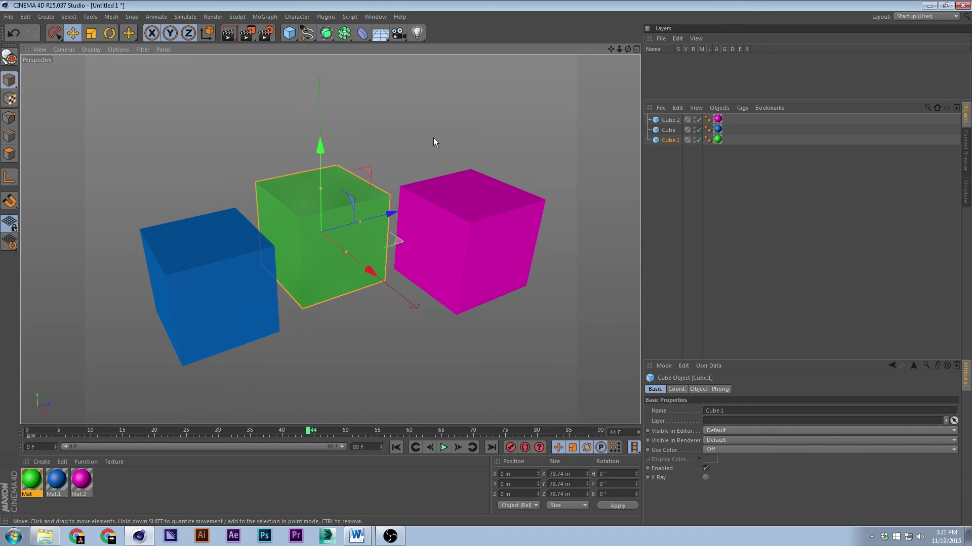
Make the green Cube.1 editable with C and switch to Polygon mode
key(c)
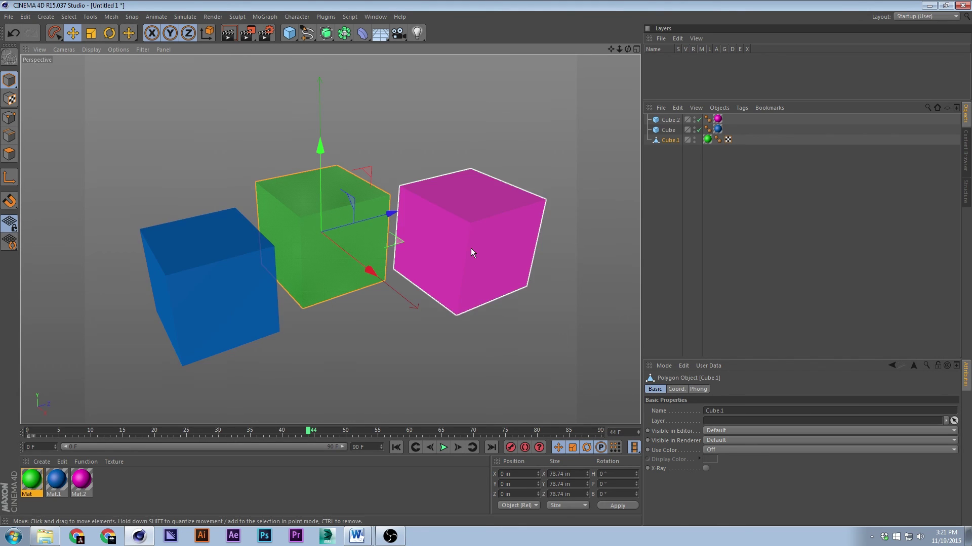
click(12, 154)
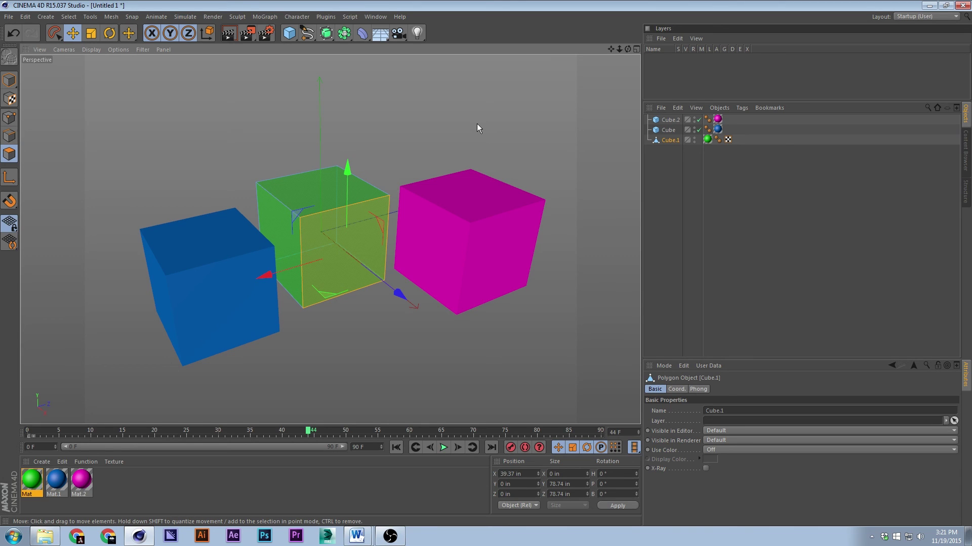
Extrude the green cube's front face, then undo the extrusion
right_click(441, 121)
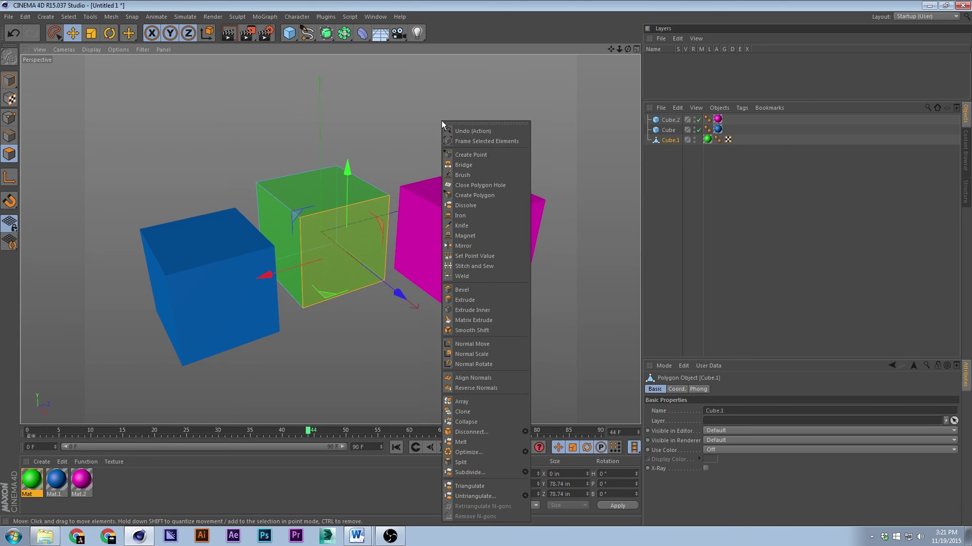
click(494, 300)
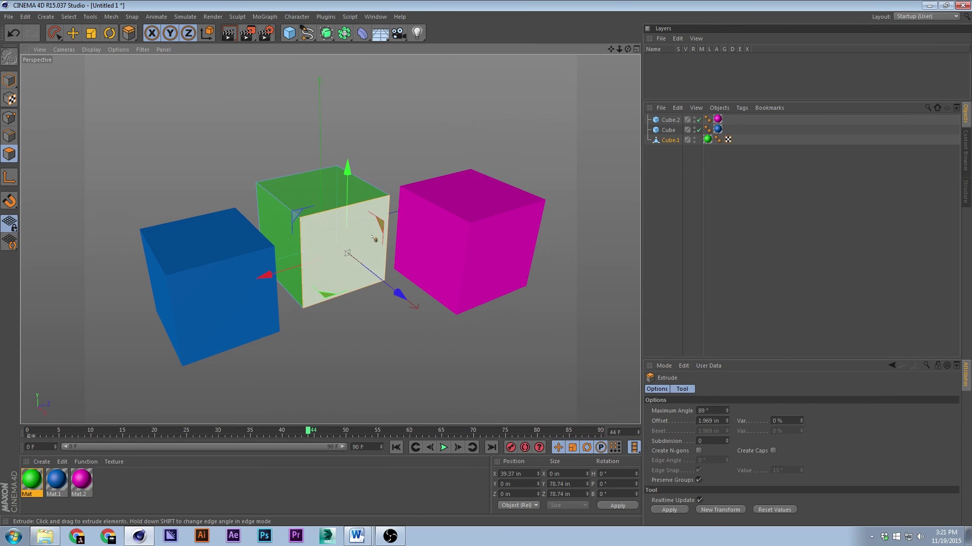
drag(494, 304, 557, 304)
key(ctrl+z)
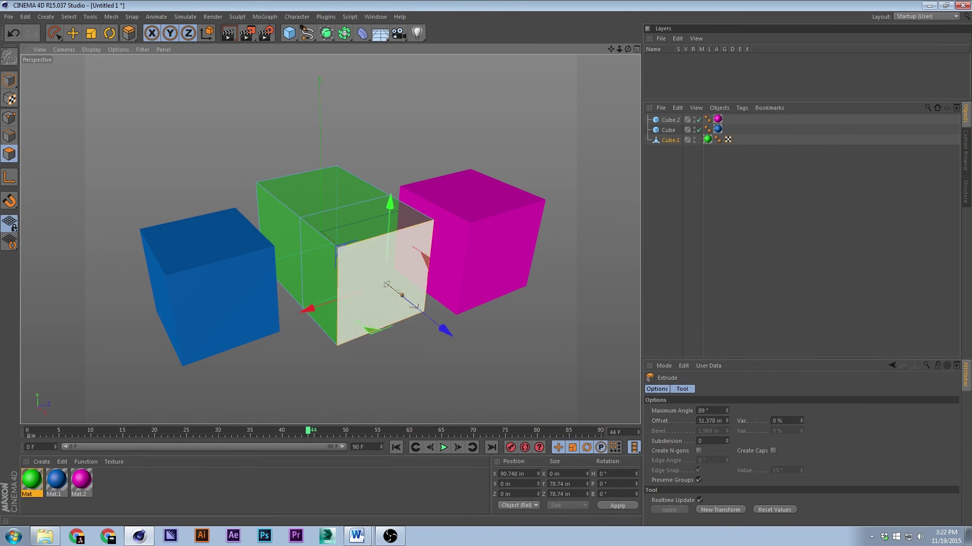
key(ctrl+z)
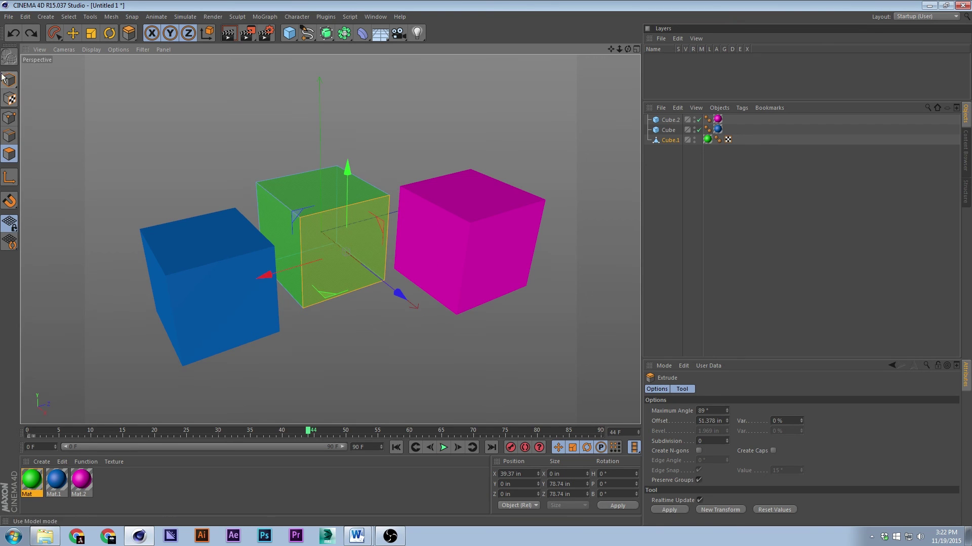
Push the front face forward along Z and raise the top front edge to Y 102.574 in
click(74, 34)
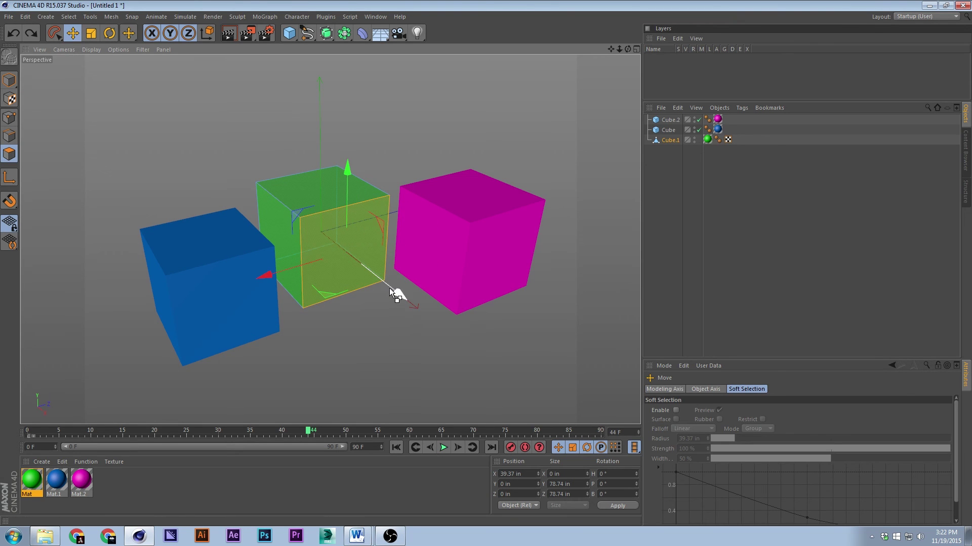
drag(397, 295, 454, 320)
click(13, 141)
click(357, 208)
drag(357, 208, 354, 59)
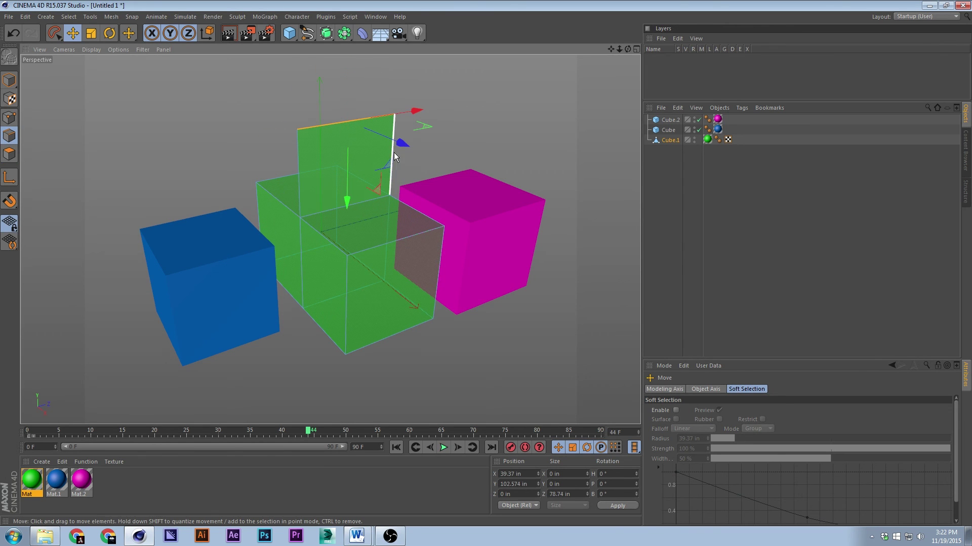
alt+drag(393, 164, 375, 184)
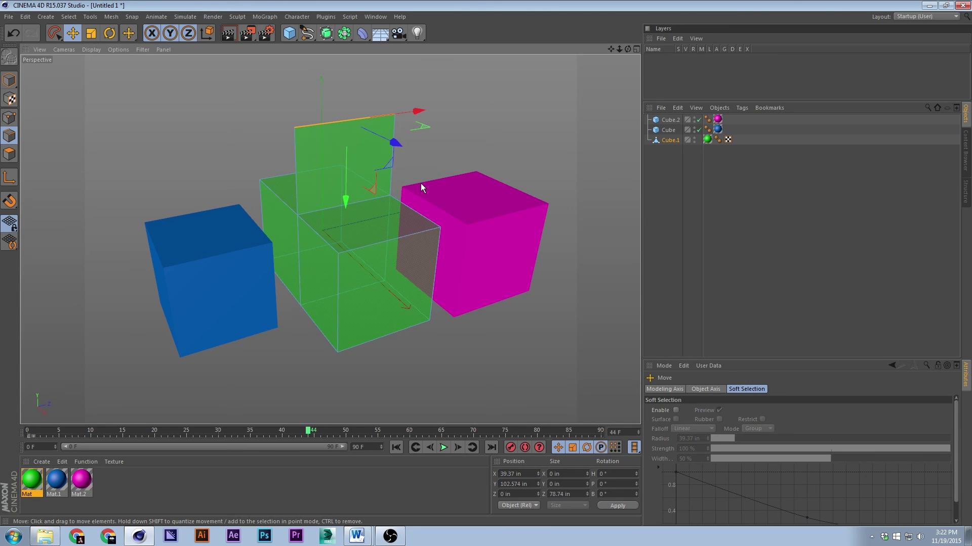
Deselect the raised edge, then switch to Extrude Inner and on to the Weld tool
click(446, 133)
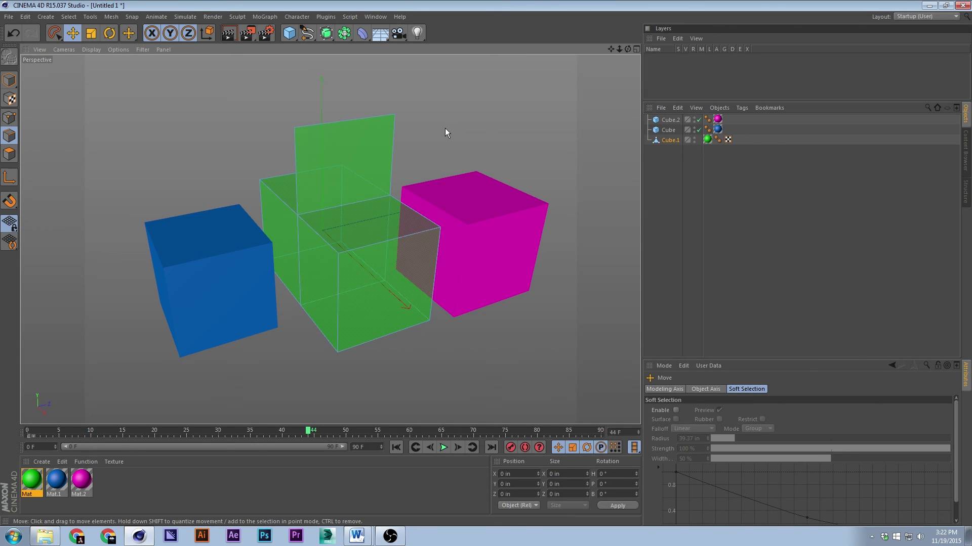
key(i)
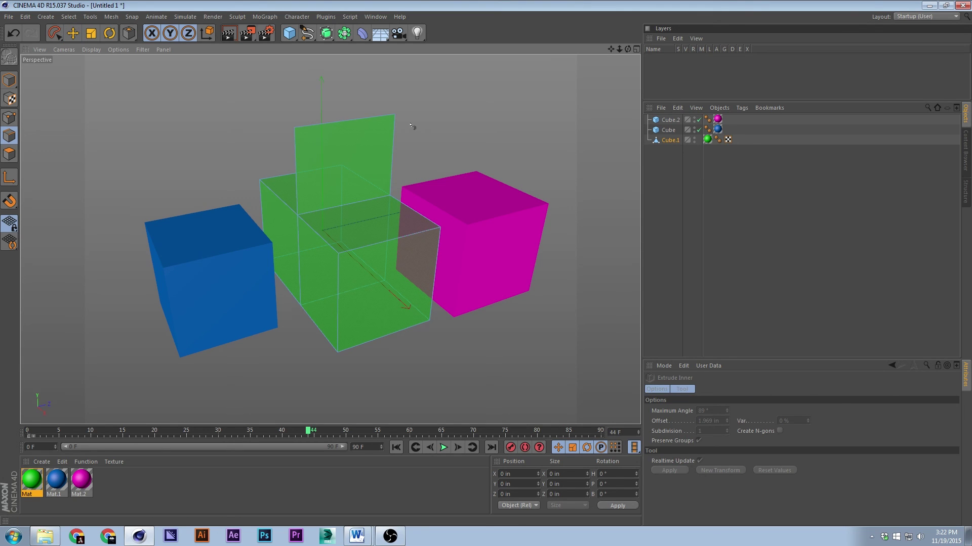
key(m)
key(q)
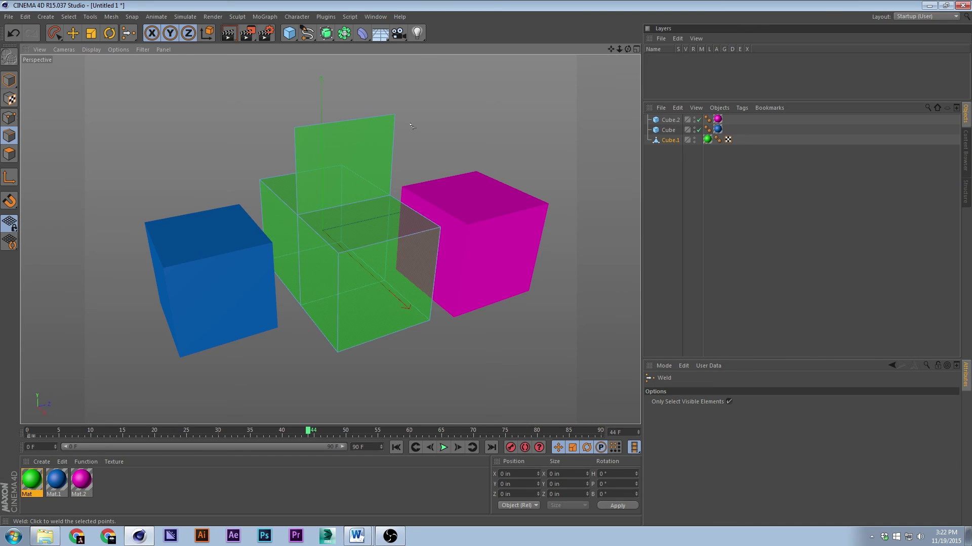
key(e)
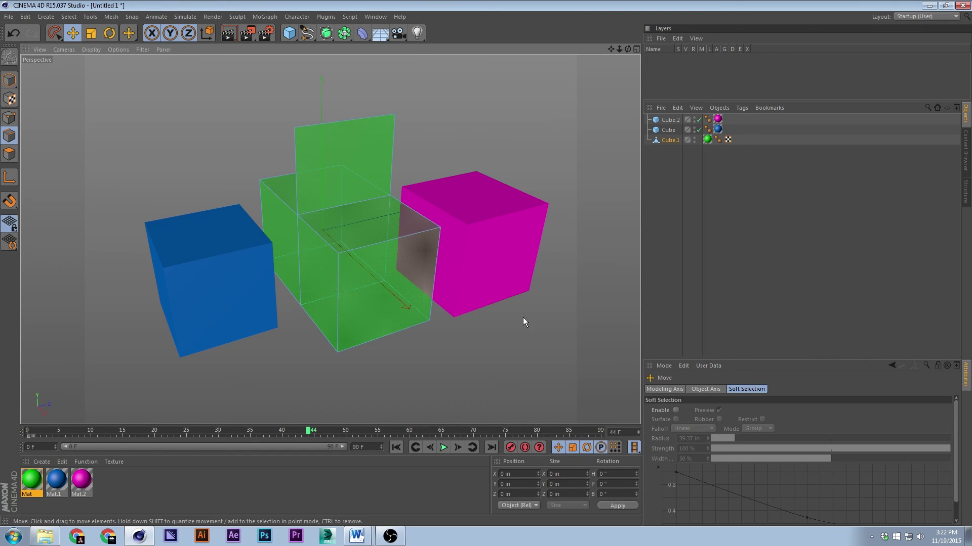
click(9, 82)
click(384, 133)
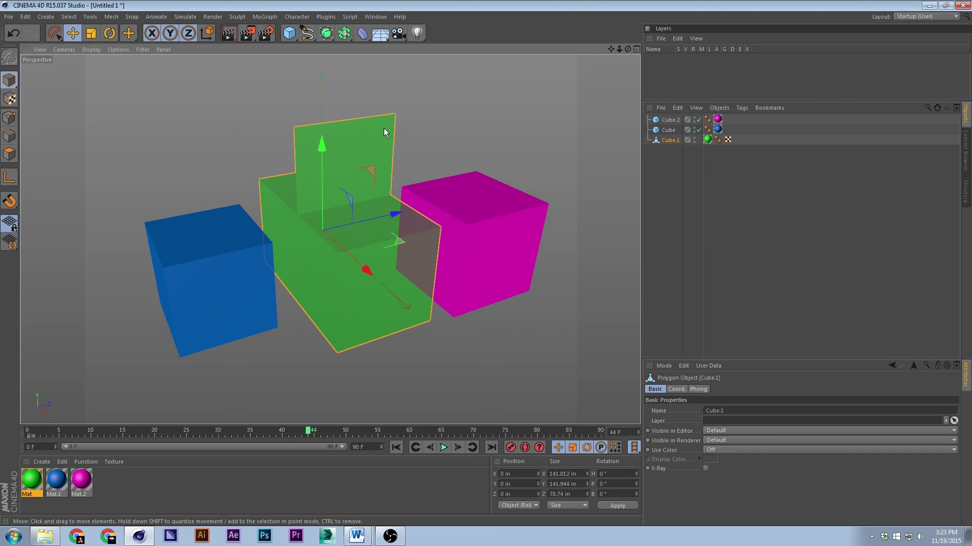
key(l)
key(l)
key(l)
drag(354, 252, 579, 368)
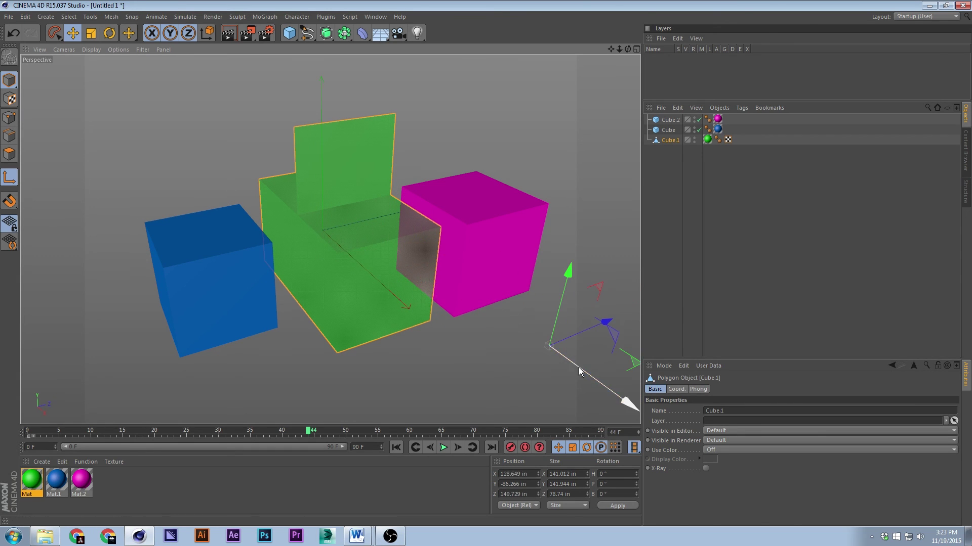
click(12, 178)
key(r)
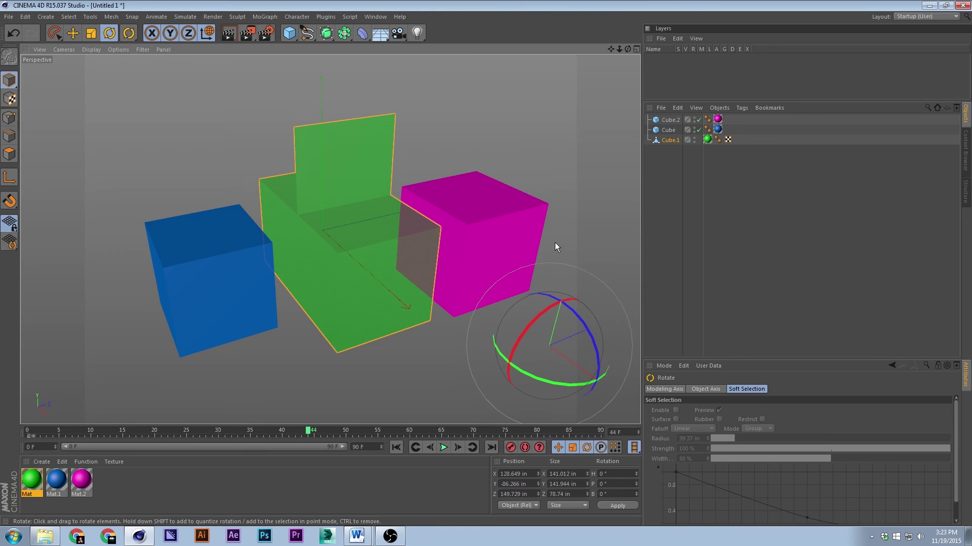
drag(579, 329, 600, 223)
key(ctrl+z)
key(ctrl+z)
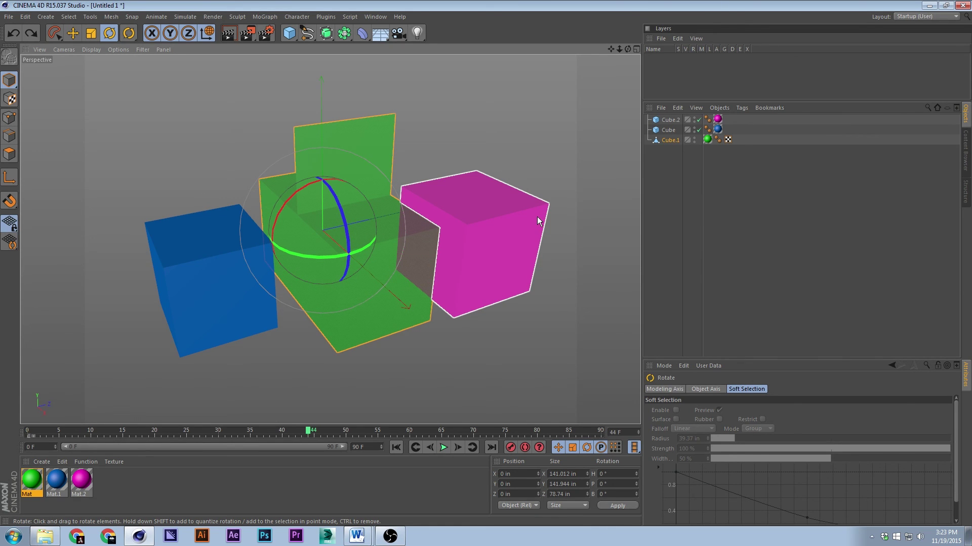
Turn on snapping and test-rotate the green shape with it
key(p)
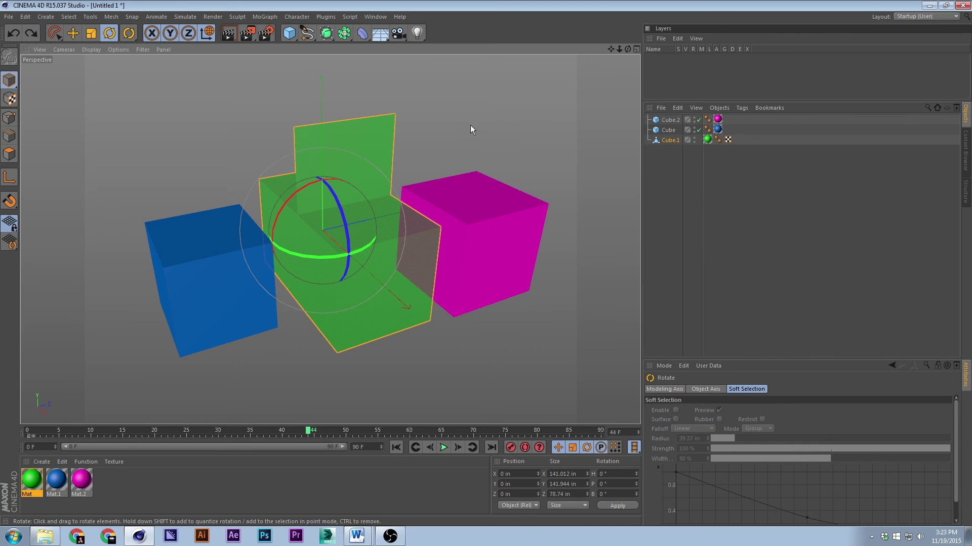
key(p)
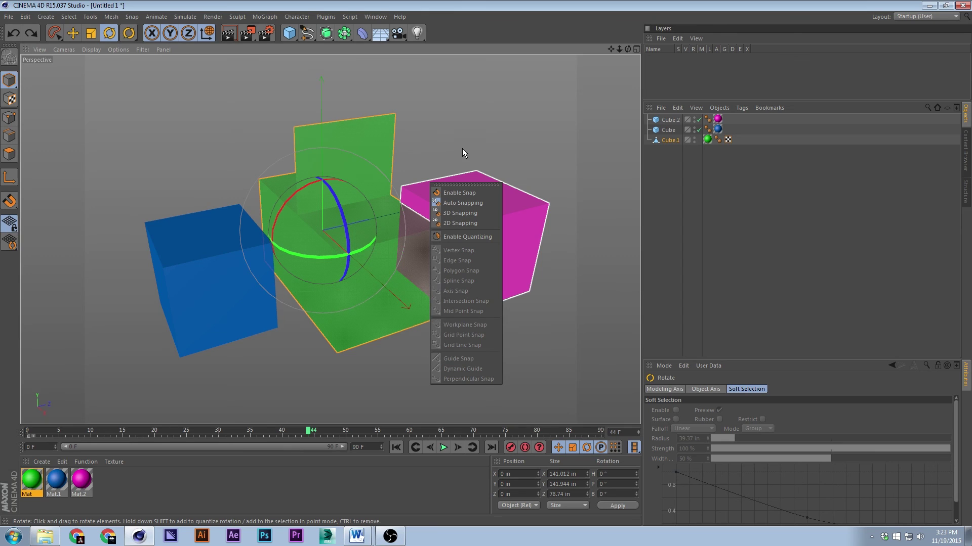
key(Escape)
key(p)
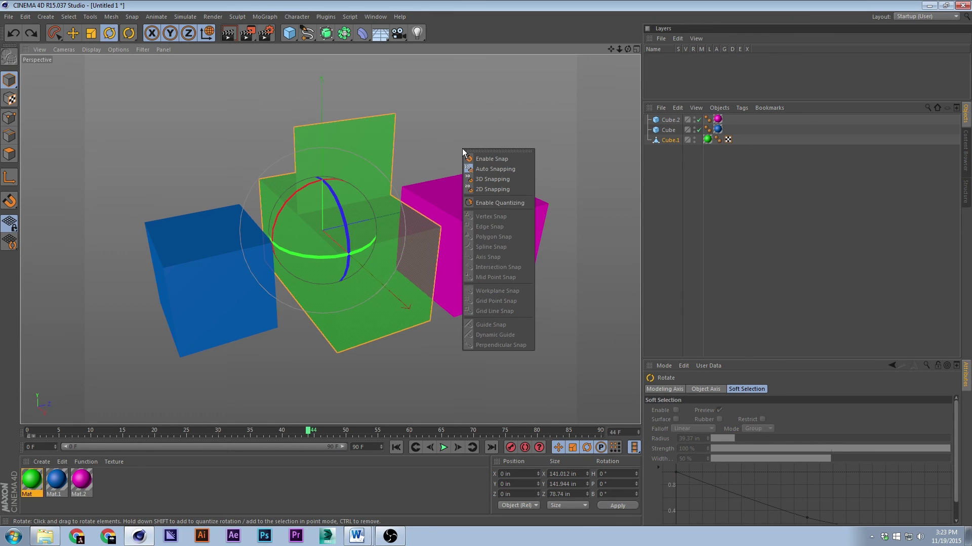
key(Escape)
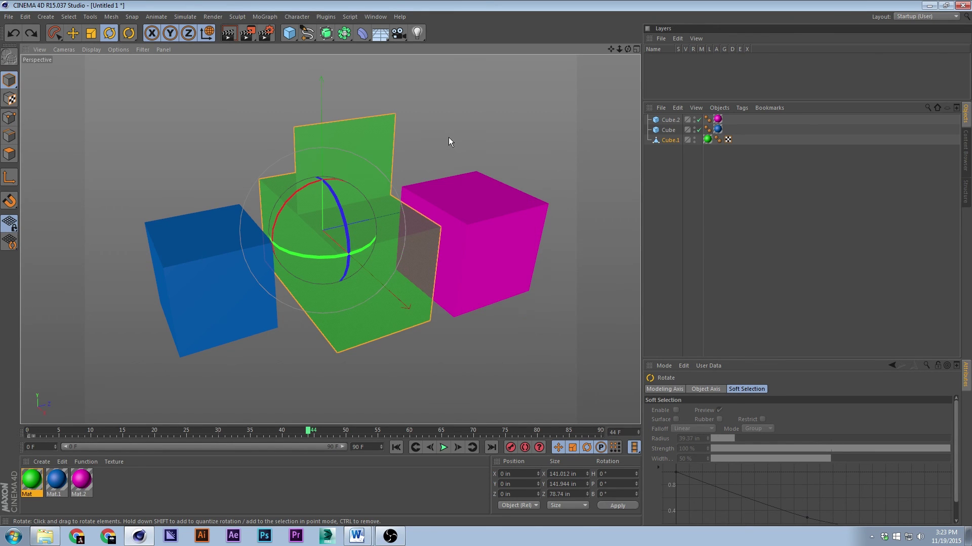
click(448, 138)
click(367, 230)
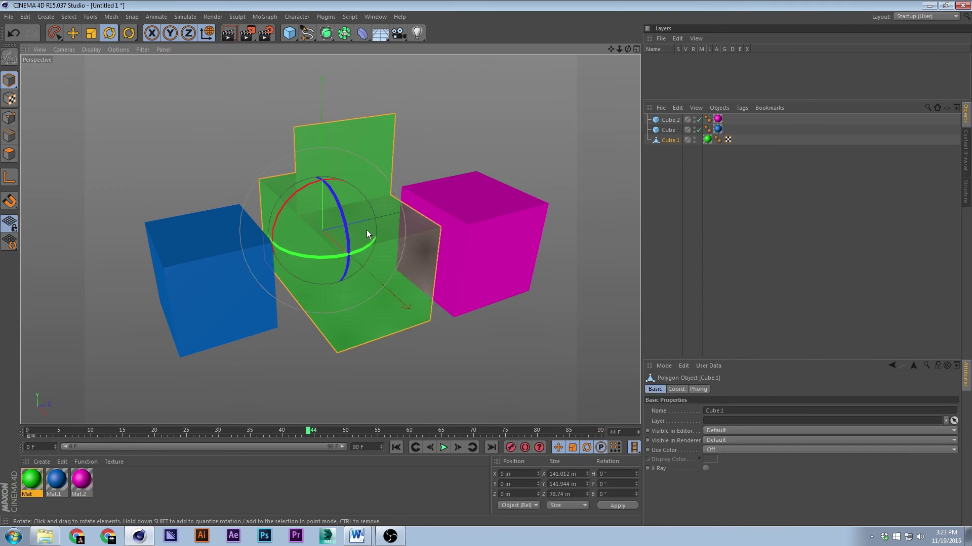
key(p)
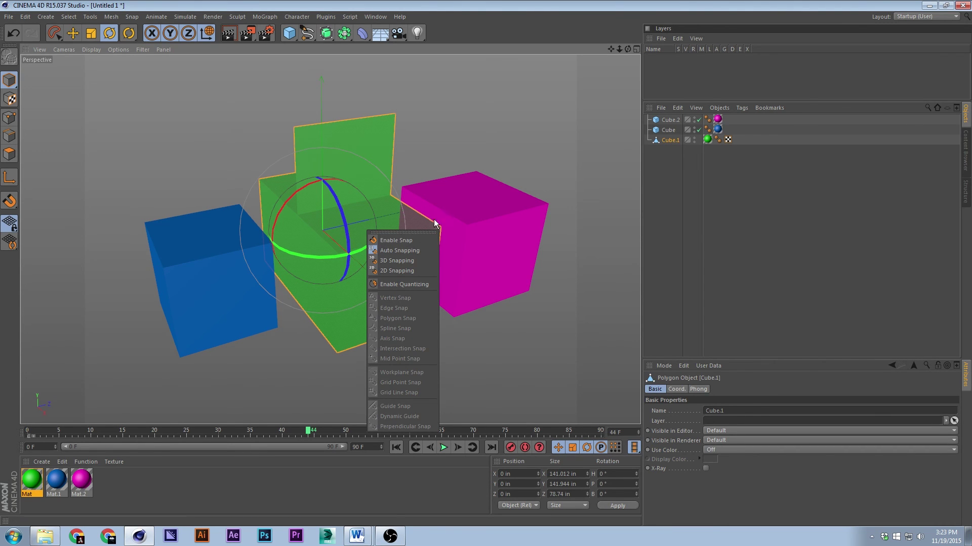
click(413, 240)
drag(320, 217, 445, 204)
Undo the green cube's rotation, deselect it, and save the scene
key(ctrl+z)
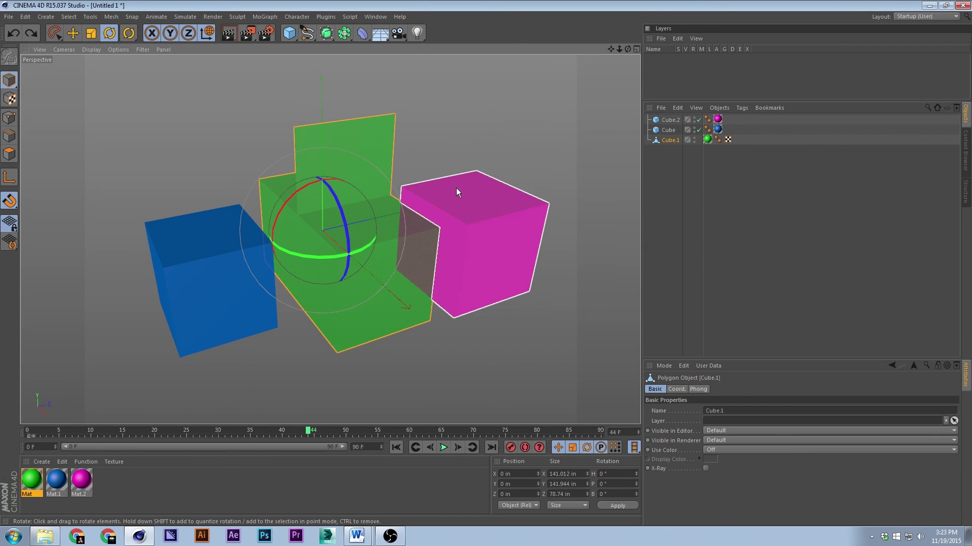
click(447, 136)
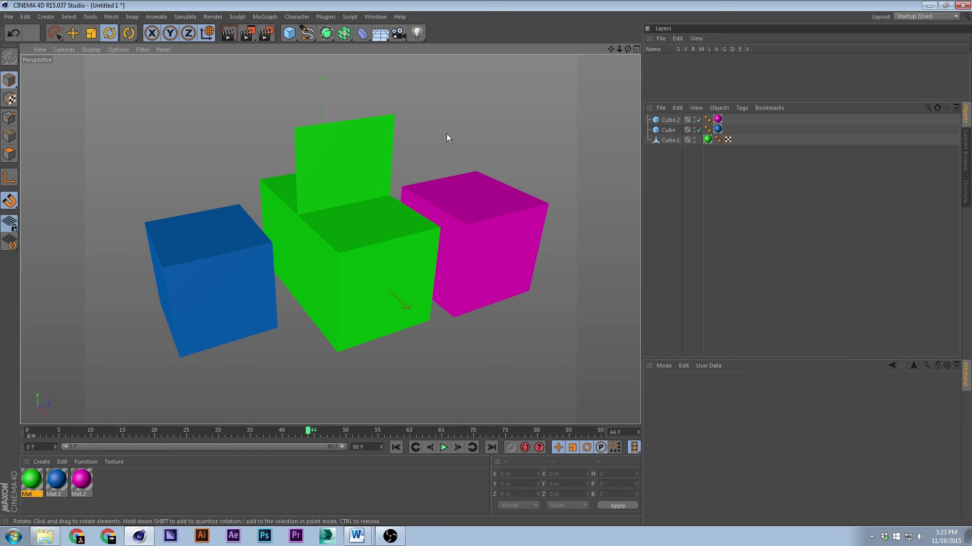
key(shift+s)
click(489, 141)
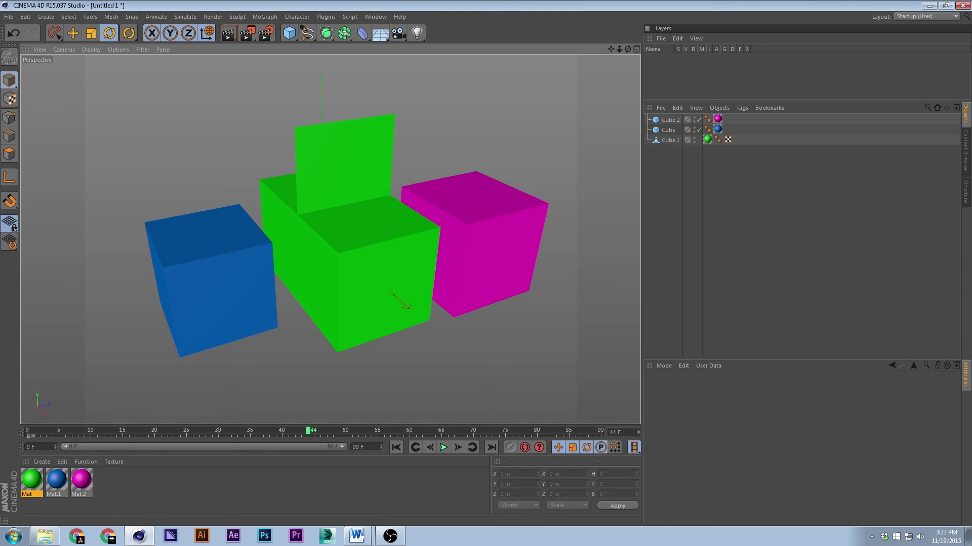
key(ctrl+s)
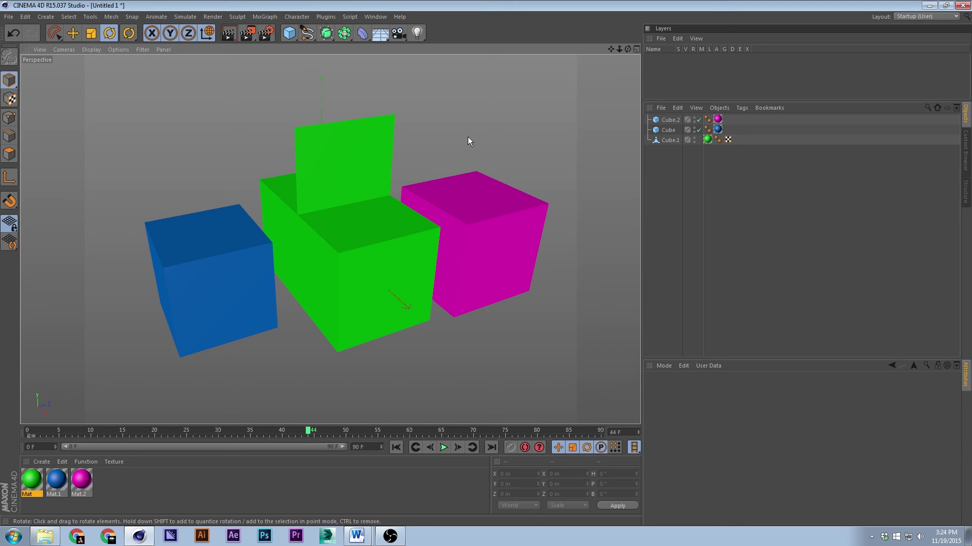
Open Project Settings and browse its Info, Dynamics, Referencing, Key Interpolation and To Do tabs
key(ctrl+d)
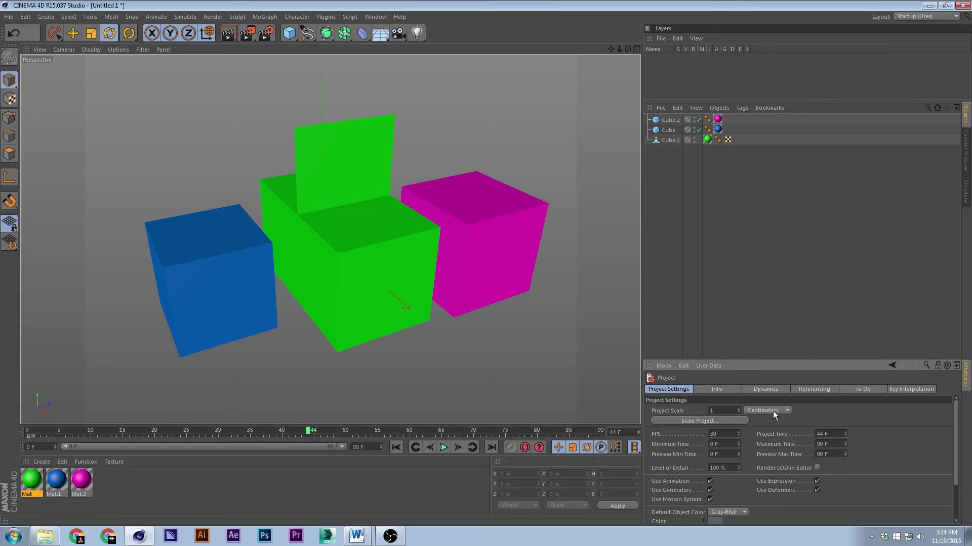
click(25, 17)
click(718, 388)
click(763, 388)
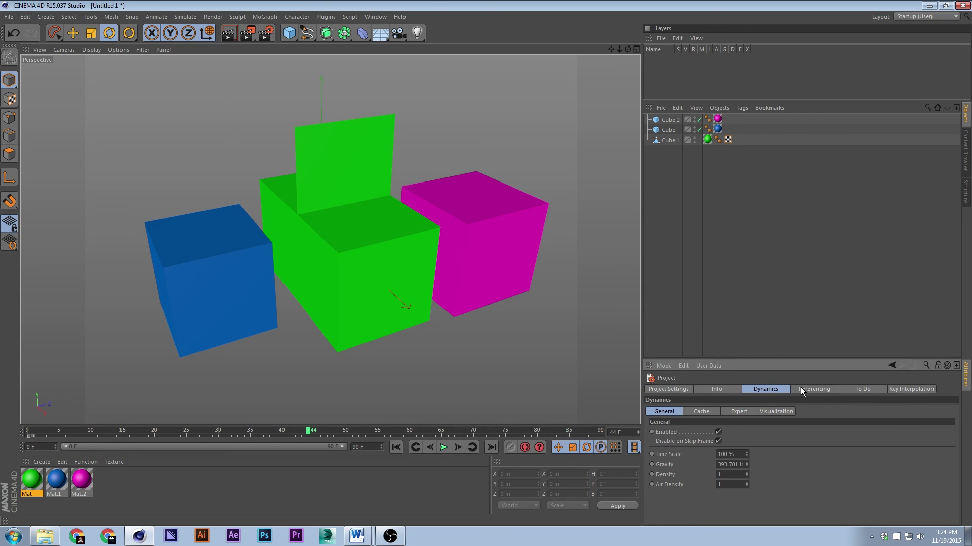
click(804, 388)
click(903, 388)
click(883, 389)
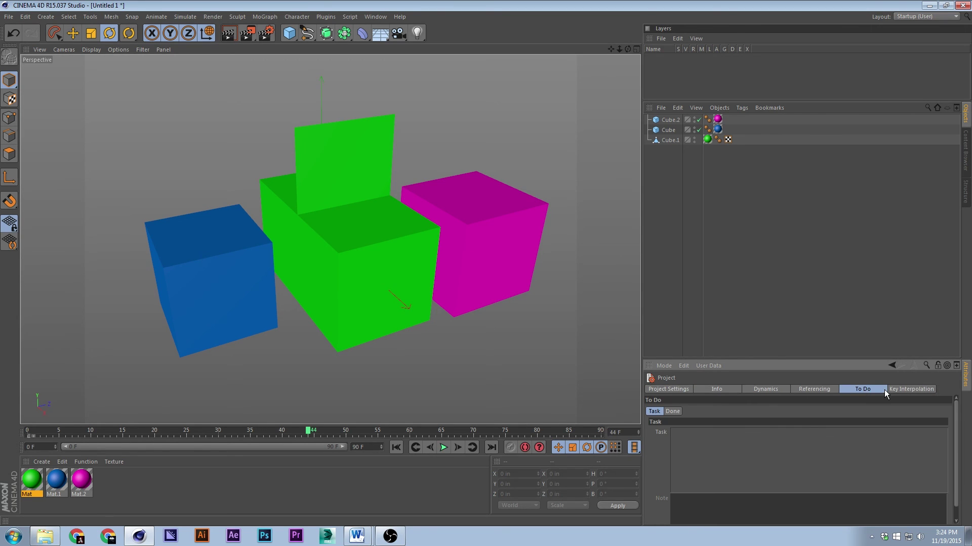
Revisit the tabs, return to the main Project Settings, and start new scene Untitled 2
click(888, 389)
click(733, 390)
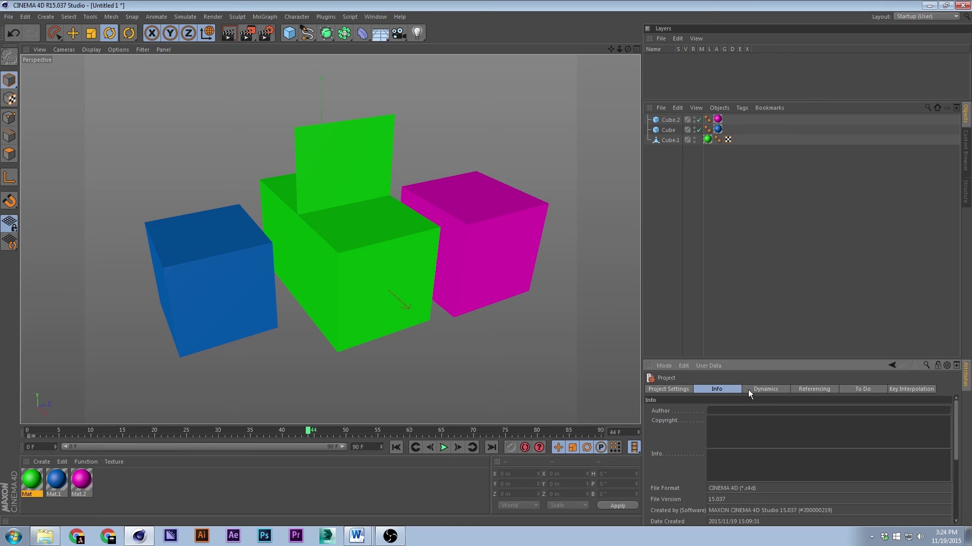
click(753, 390)
click(820, 389)
click(860, 389)
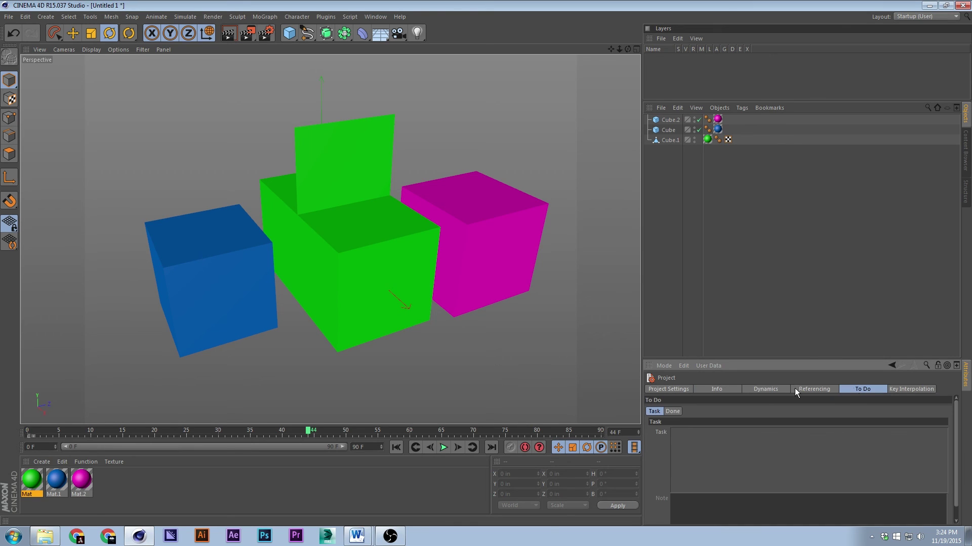
click(680, 388)
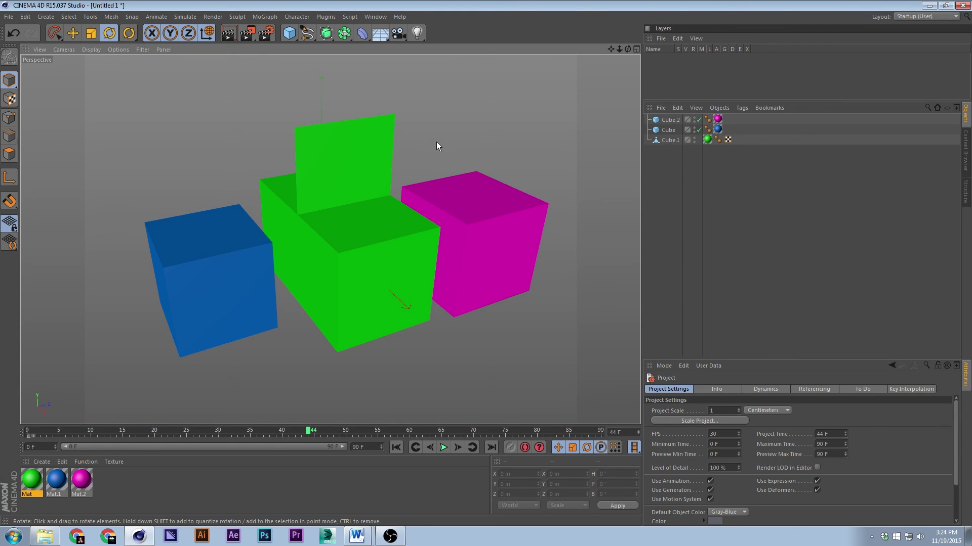
key(ctrl+n)
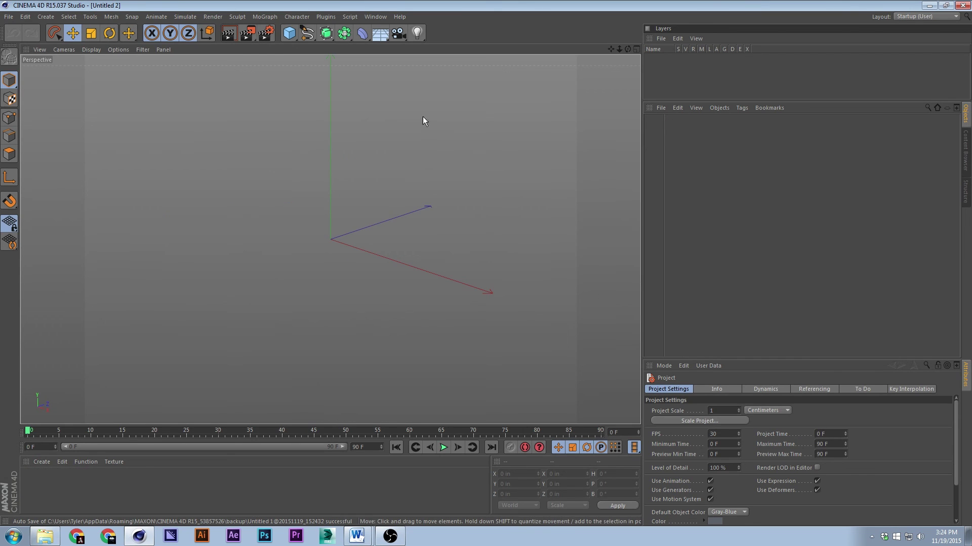
Switch back to the Untitled 1 document and cancel the Open File dialog
click(376, 16)
click(538, 141)
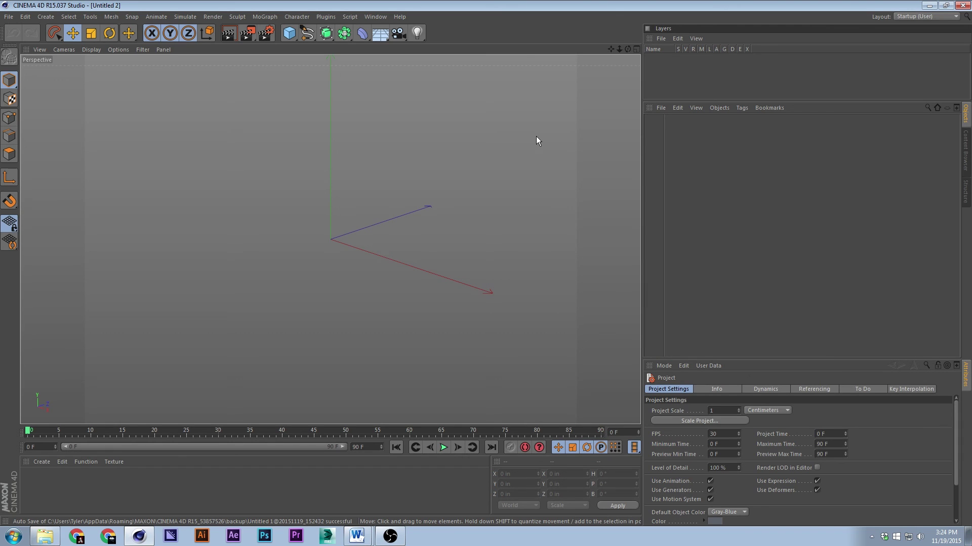
key(ctrl+F4)
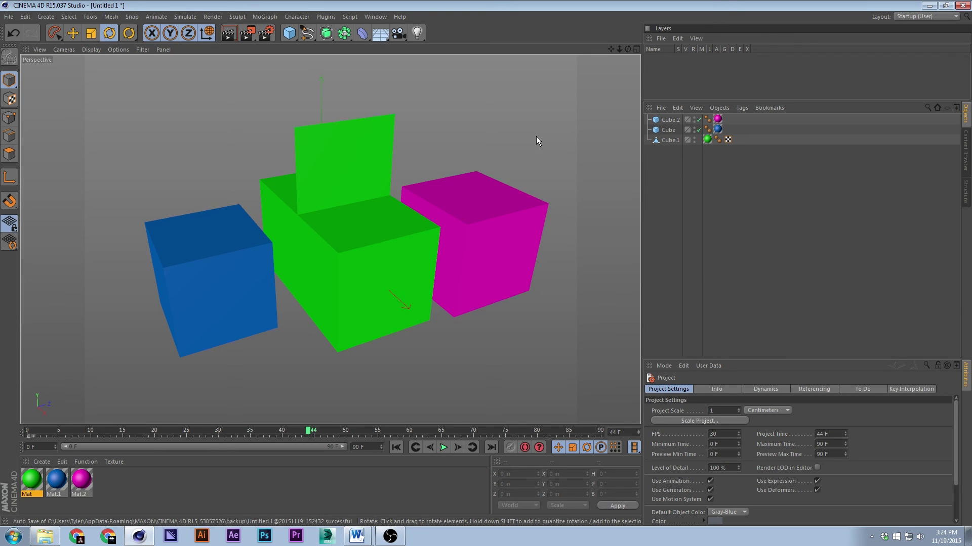
key(ctrl+o)
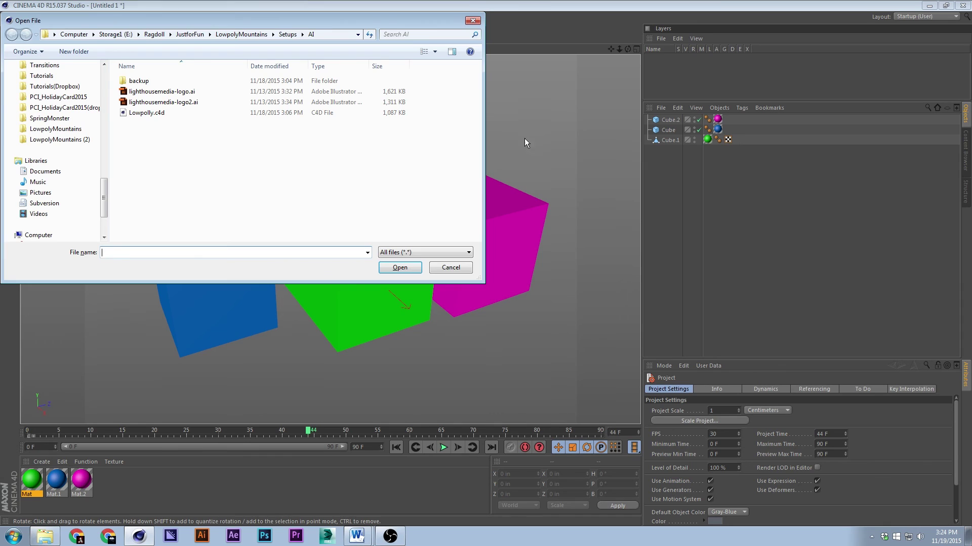
click(474, 23)
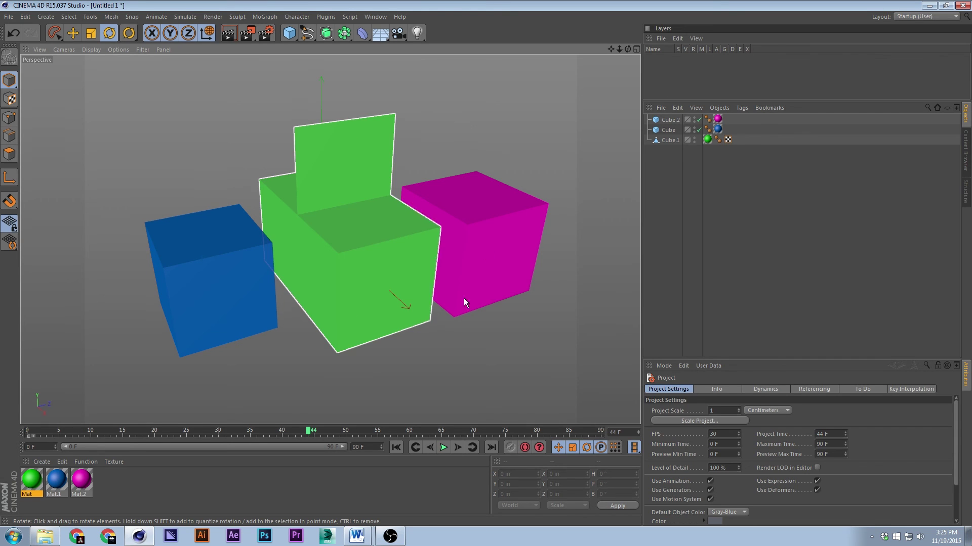
Orbit around the cubes and rotate the magenta cube into a diamond
mouse_move(435, 132)
alt+mouse_down()
mouse_move(417, 139)
mouse_move(438, 140)
alt+mouse_up()
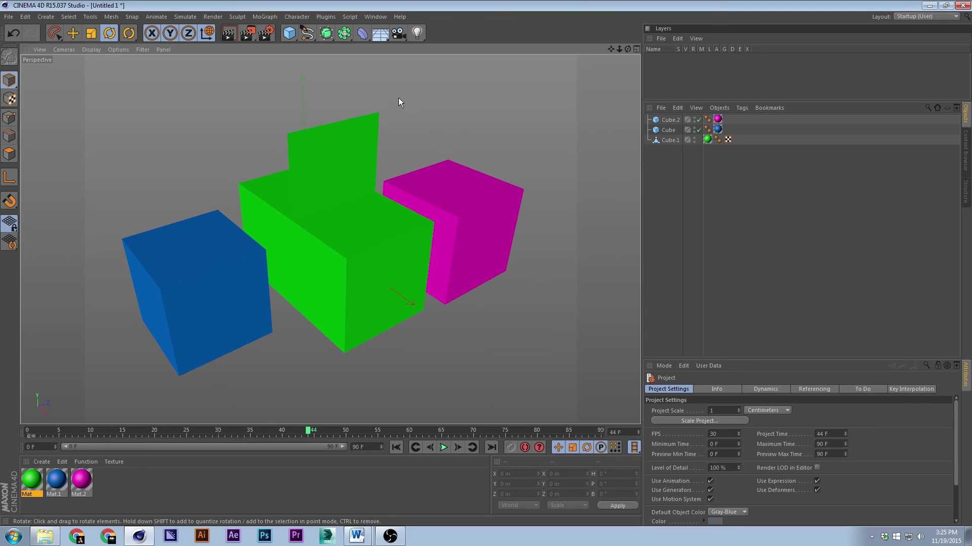
click(375, 201)
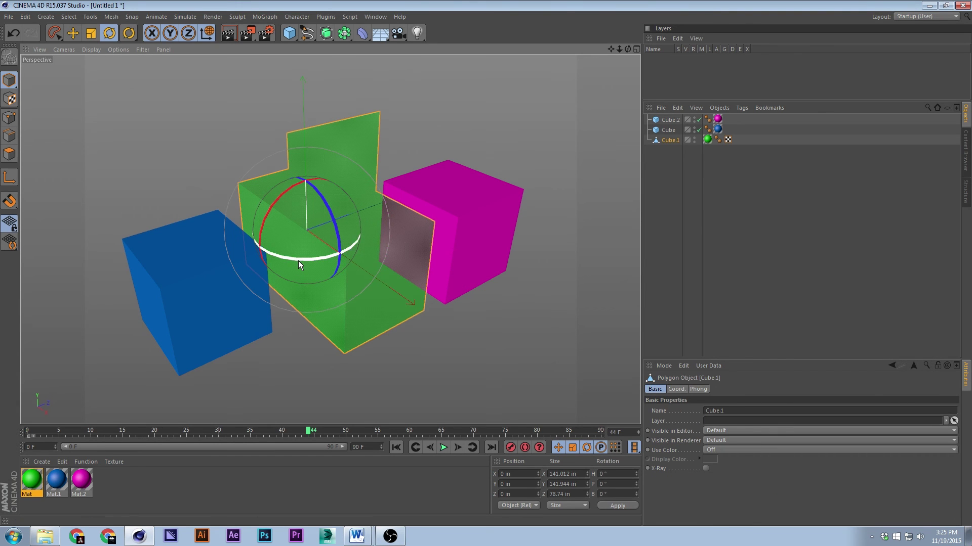
click(222, 265)
click(469, 241)
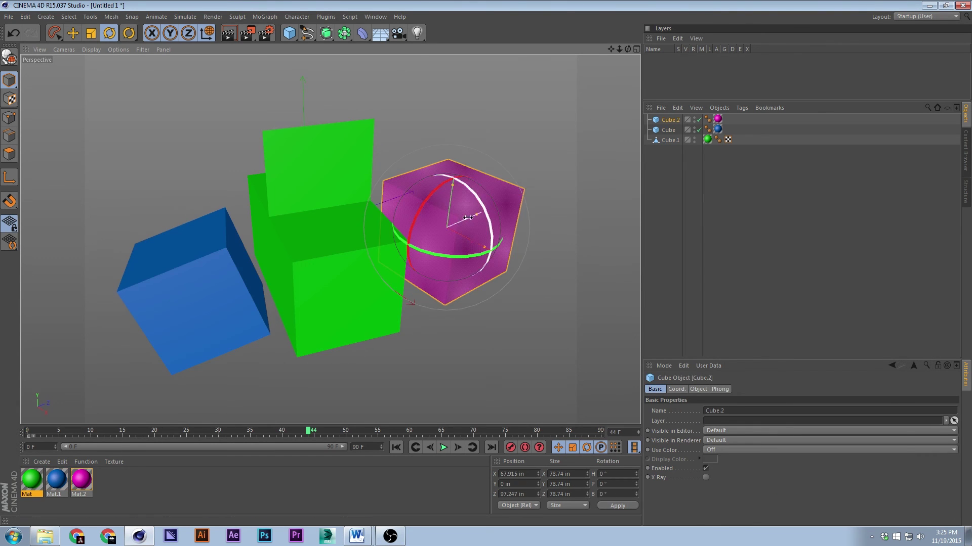
drag(470, 242, 454, 202)
Move the magenta cube up and left, then render the viewport with Ctrl+R
key(e)
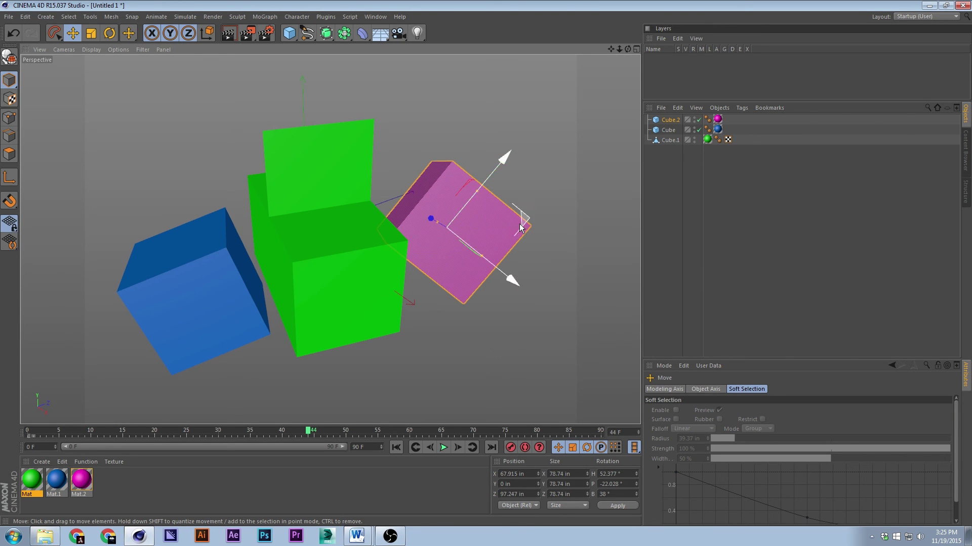
drag(525, 233, 537, 210)
click(578, 135)
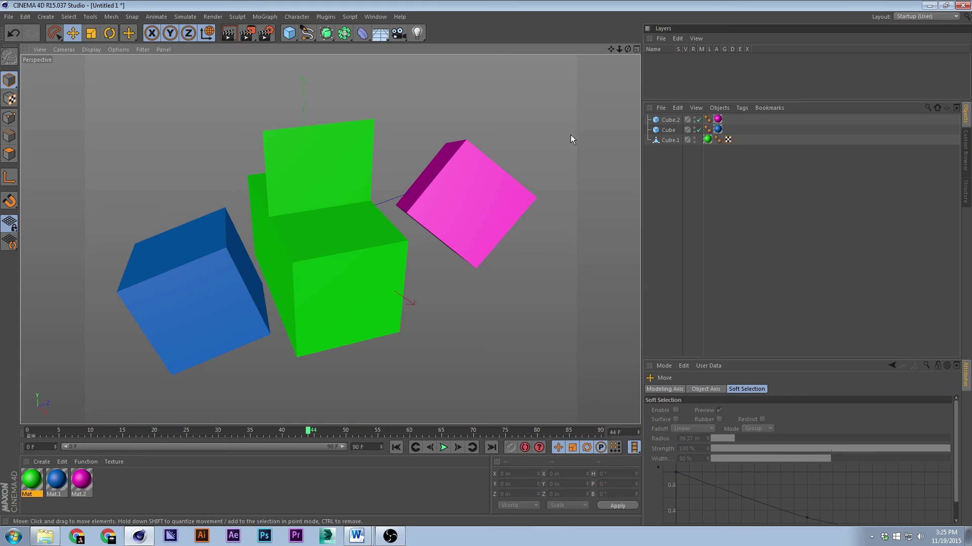
key(ctrl+r)
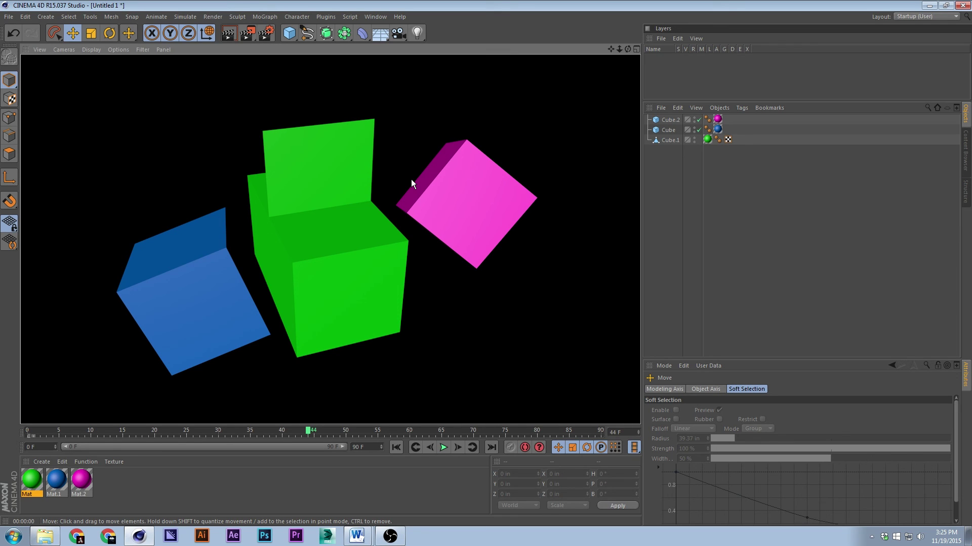
Render the three-cube scene to the Picture Viewer and close the rendered picture
click(372, 178)
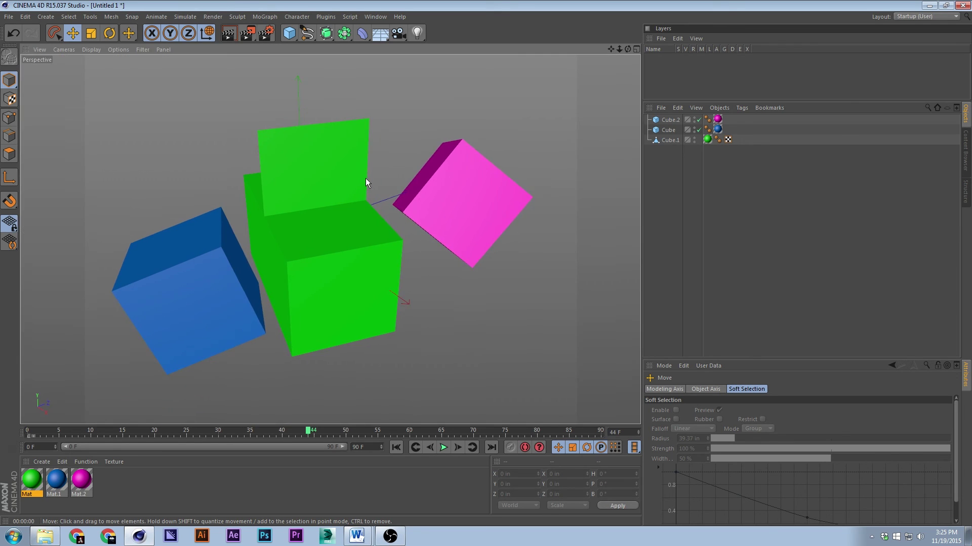
click(365, 178)
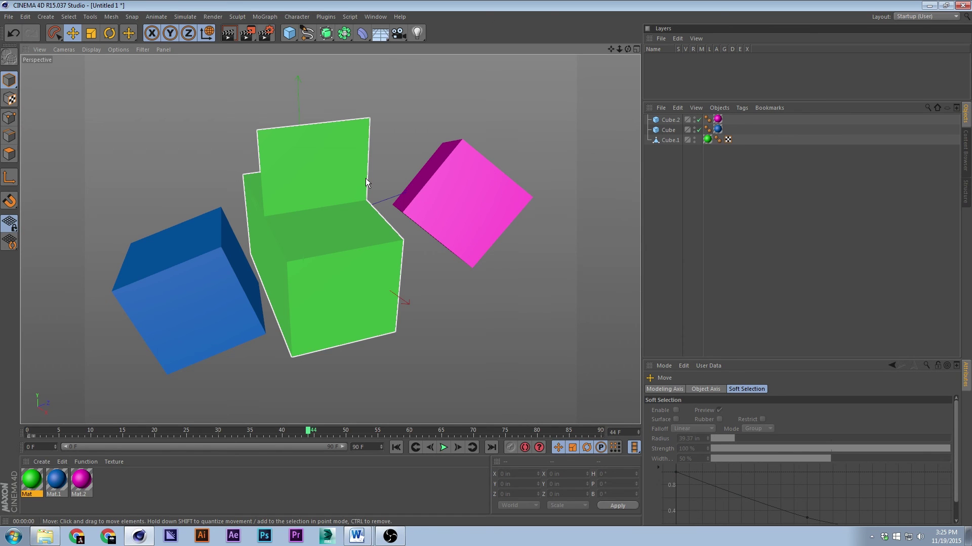
key(shift+r)
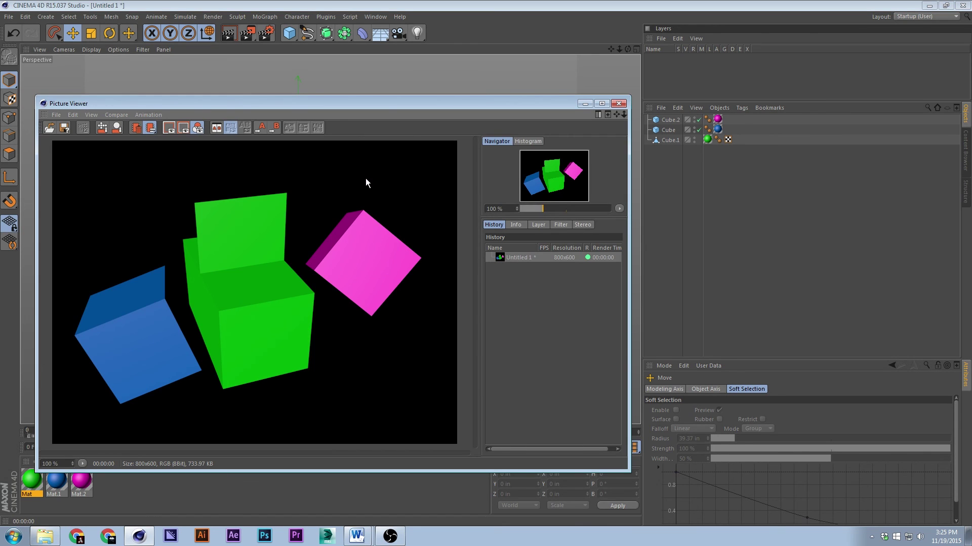
click(619, 103)
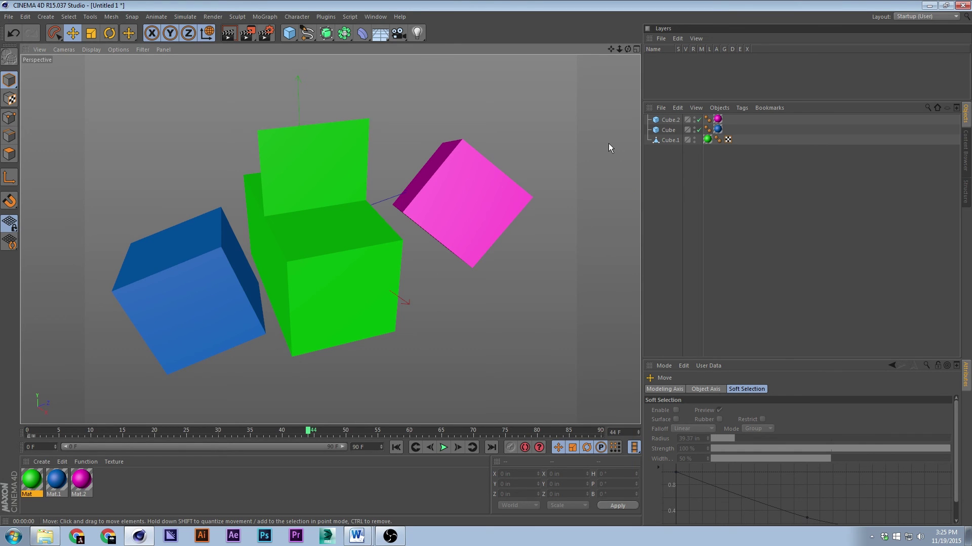
Start an Interactive Render Region, reposition it, then turn it off
key(alt+r)
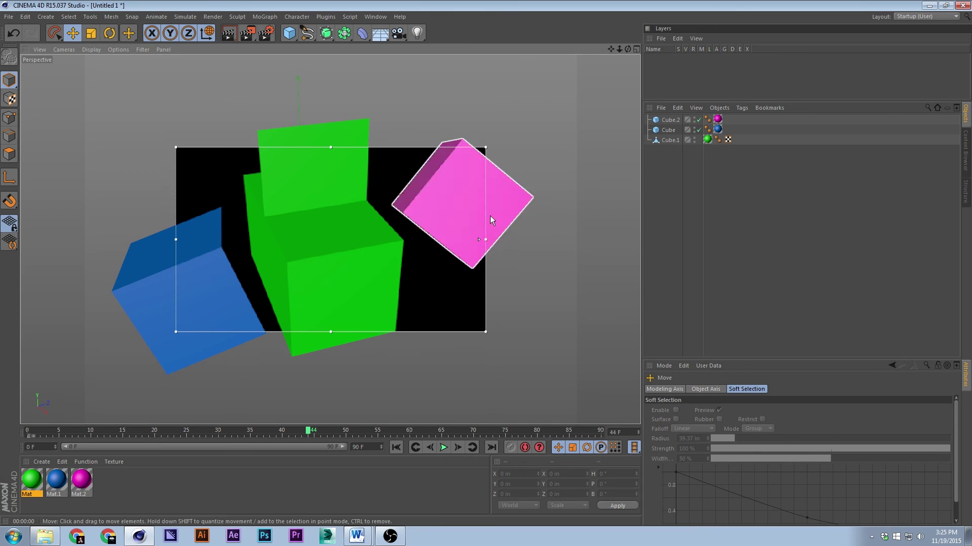
drag(457, 148, 487, 123)
key(alt+r)
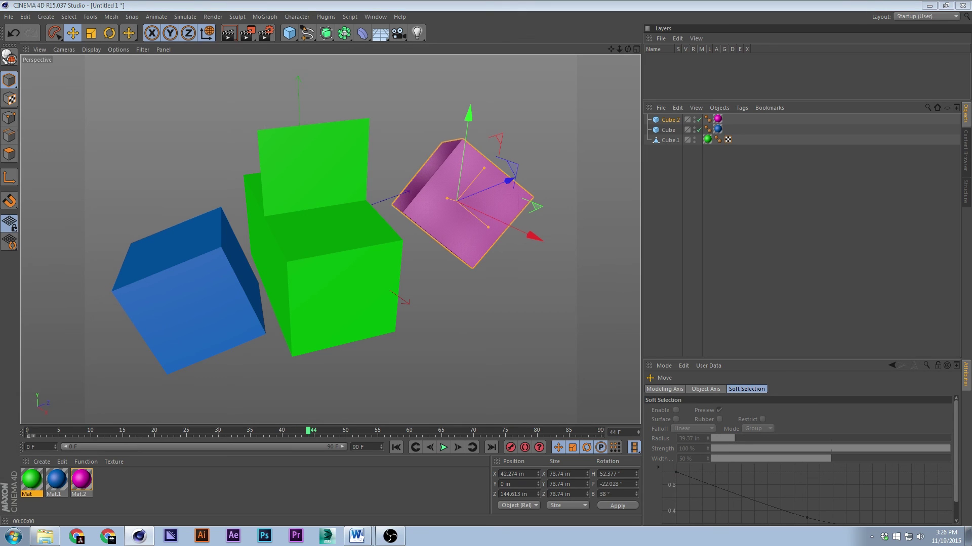
Check the 800 x 600 Render Settings, close them, and deselect the magenta cube
drag(610, 50, 670, 55)
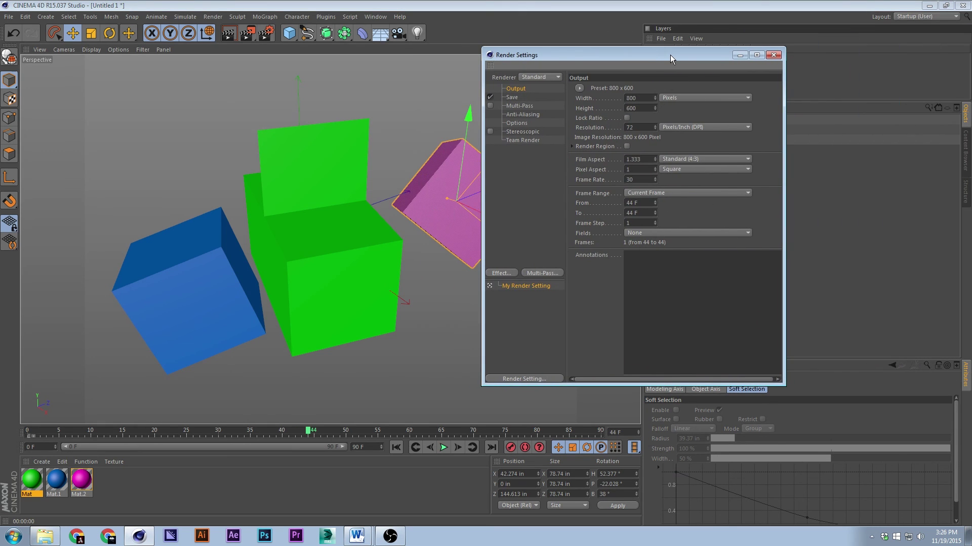
click(774, 53)
key(ctrl+b)
click(775, 55)
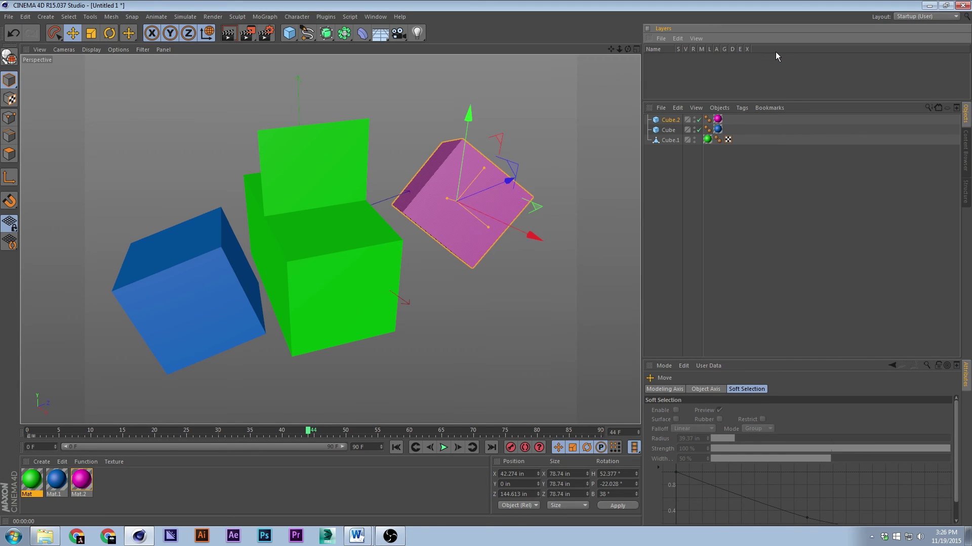
click(526, 120)
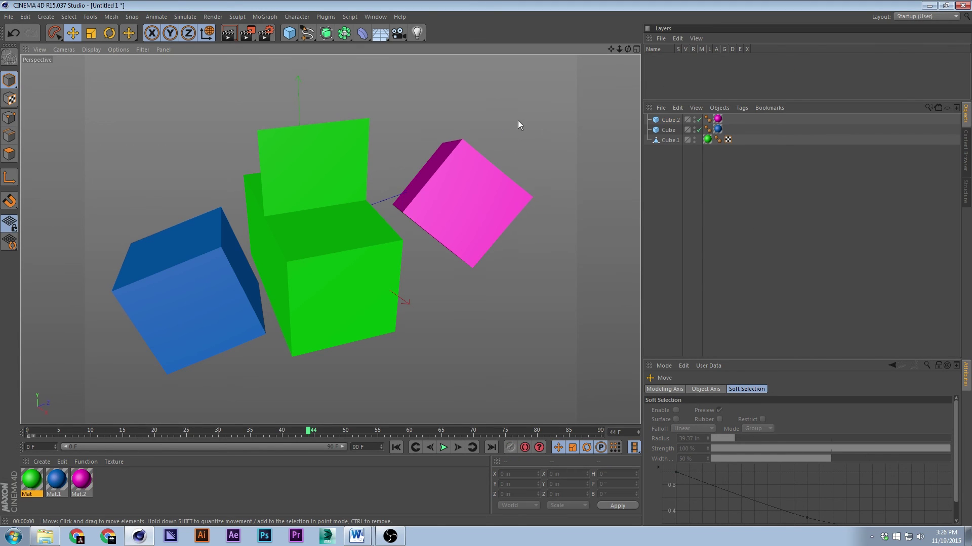